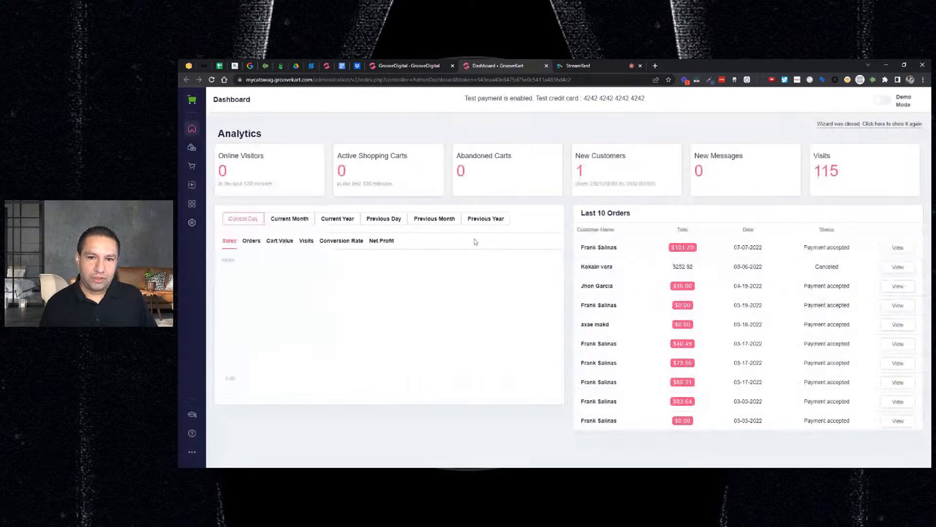
Open the store's Abandoned Carts section and view its list of converted carts
left_click(190, 167)
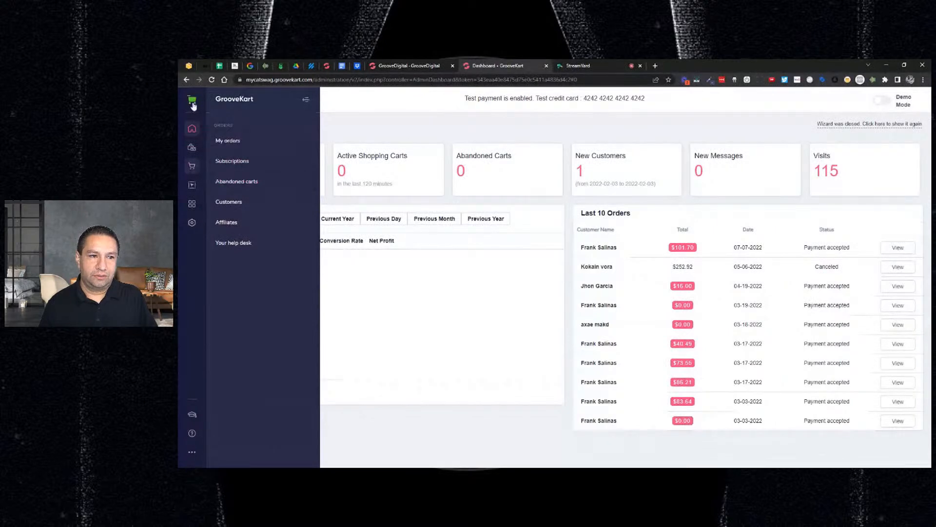
left_click(238, 182)
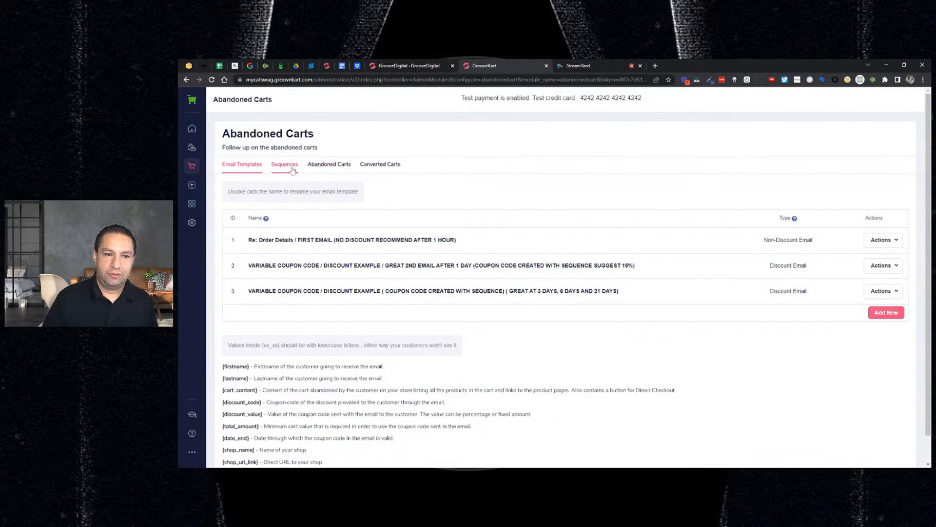
left_click(386, 173)
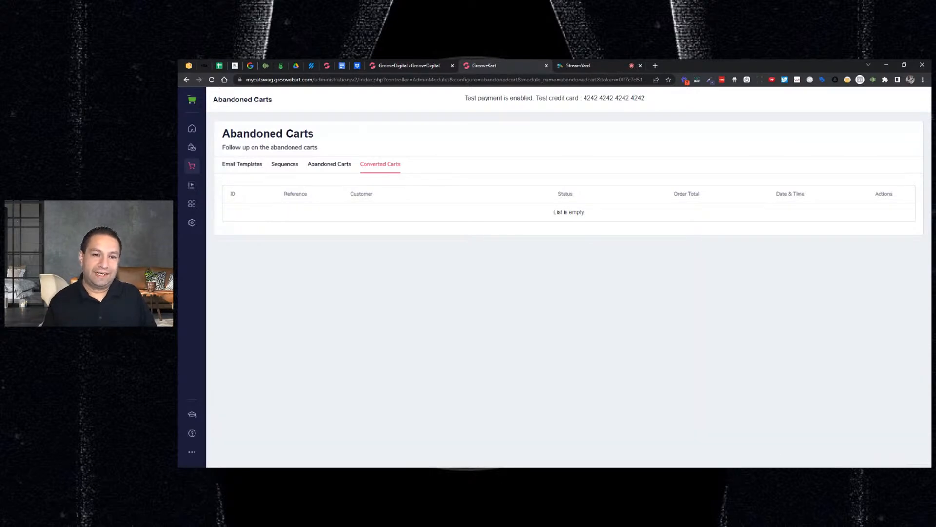
Review the list of abandoned carts, including customer type, current incentive and last visit
left_click(329, 165)
scroll(423, 229, "down", 2)
scroll(417, 224, "down", 1)
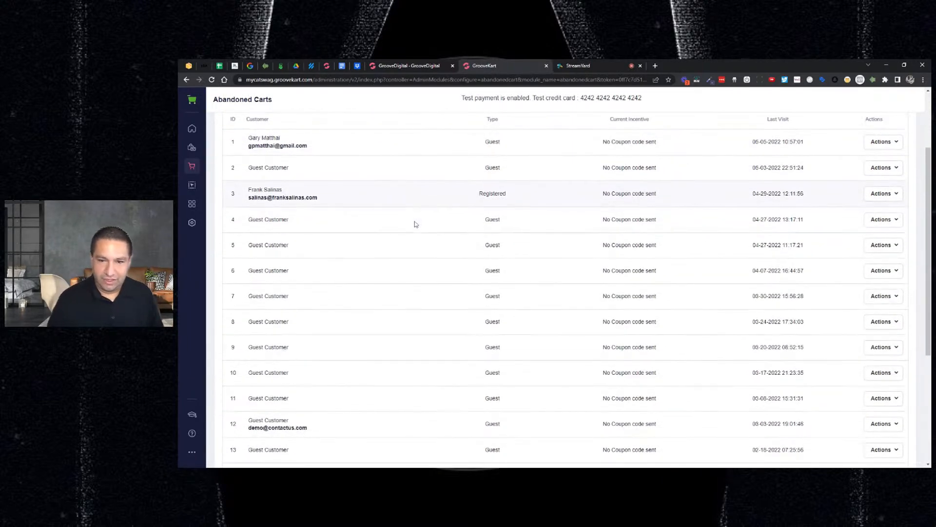
scroll(456, 222, "down", 2)
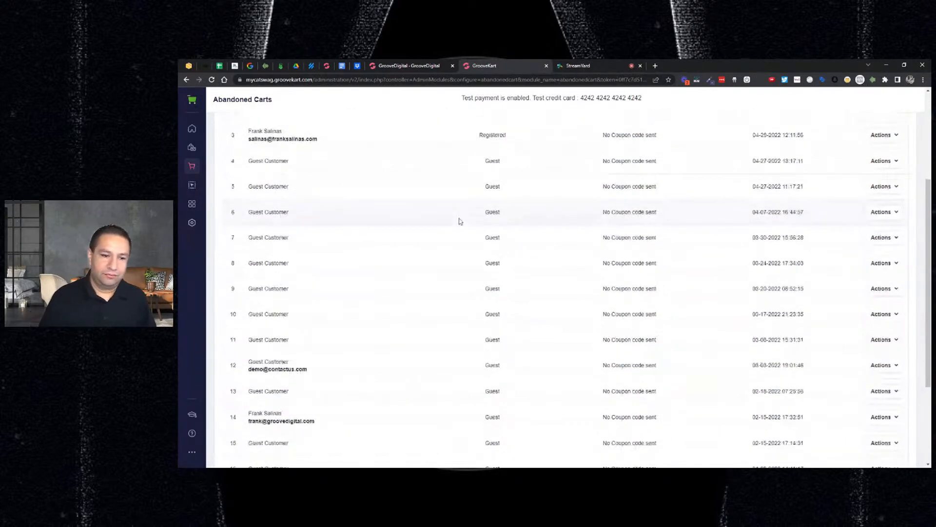
scroll(457, 223, "up", 5)
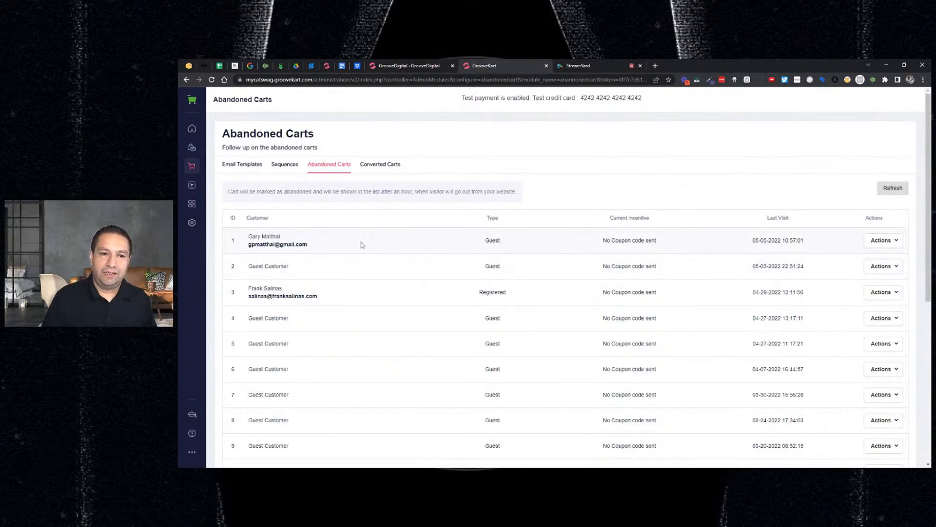
scroll(344, 301, "down", 2)
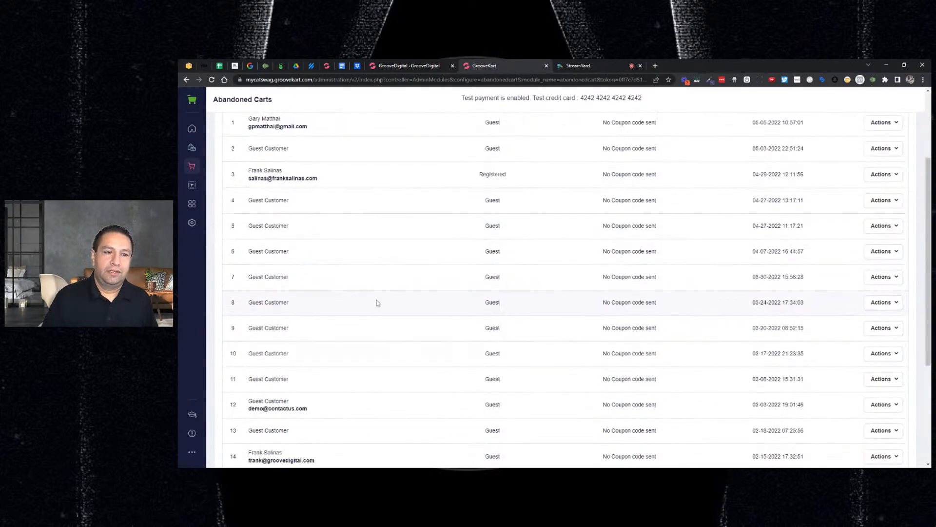
scroll(380, 300, "up", 3)
View the reminder sequences, and review the email templates and their placeholder variables
left_click(285, 164)
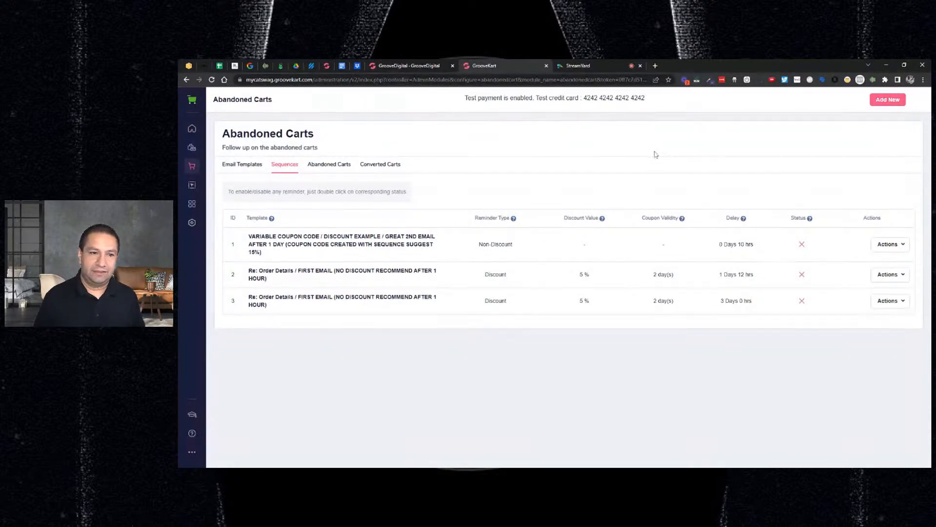
left_click(238, 170)
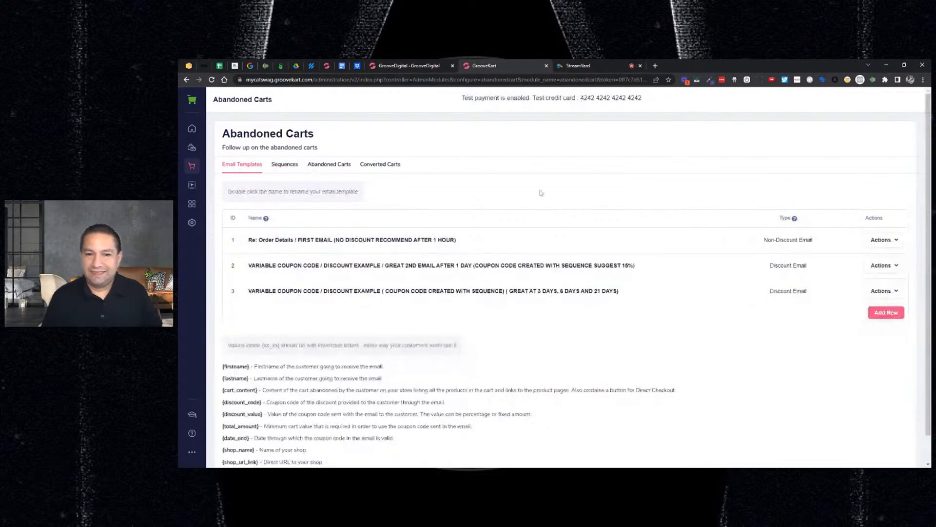
scroll(541, 193, "down", 1)
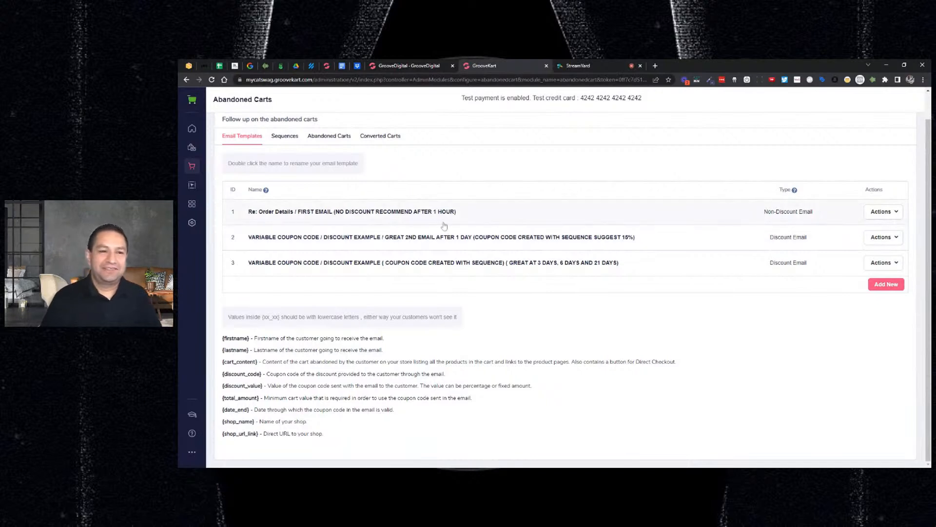
scroll(481, 217, "up", 1)
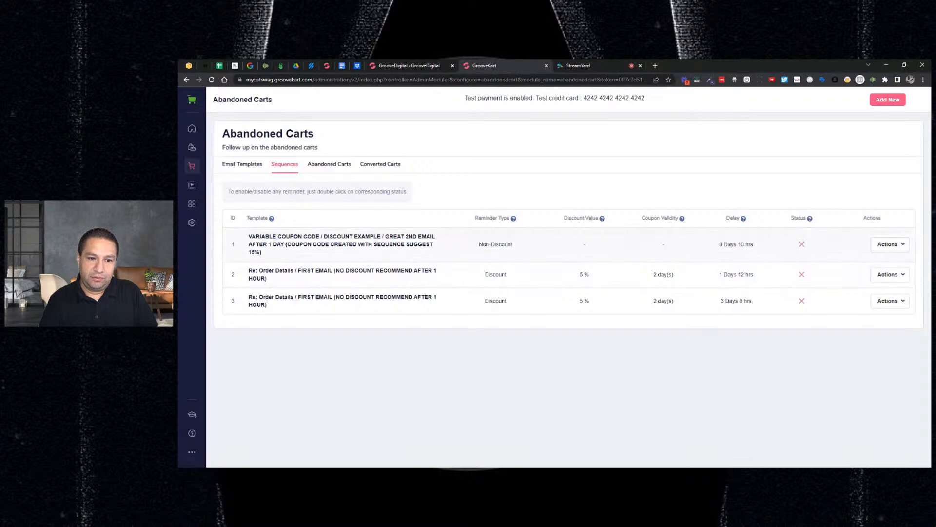
Examine which email template is assigned to each of the three reminder sequences
left_click_drag(261, 236, 383, 236)
left_click(384, 236)
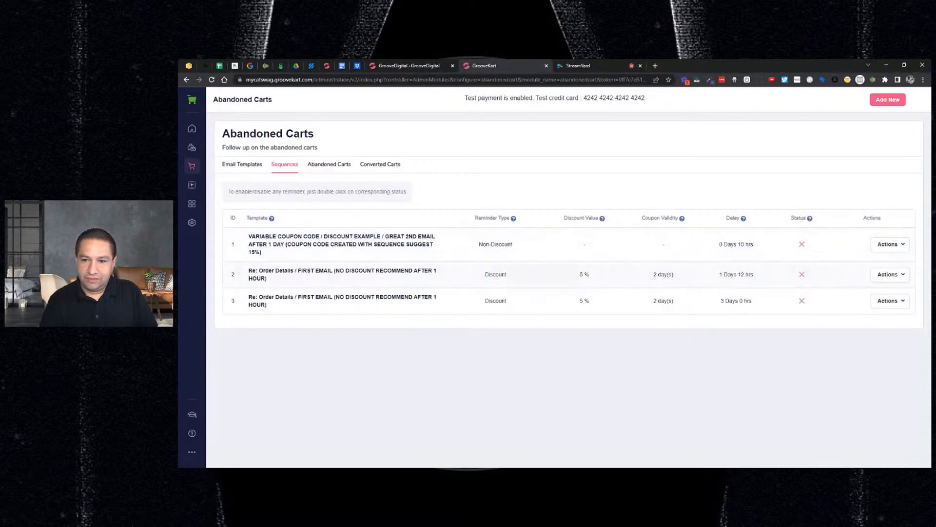
left_click_drag(294, 271, 359, 269)
left_click(299, 276)
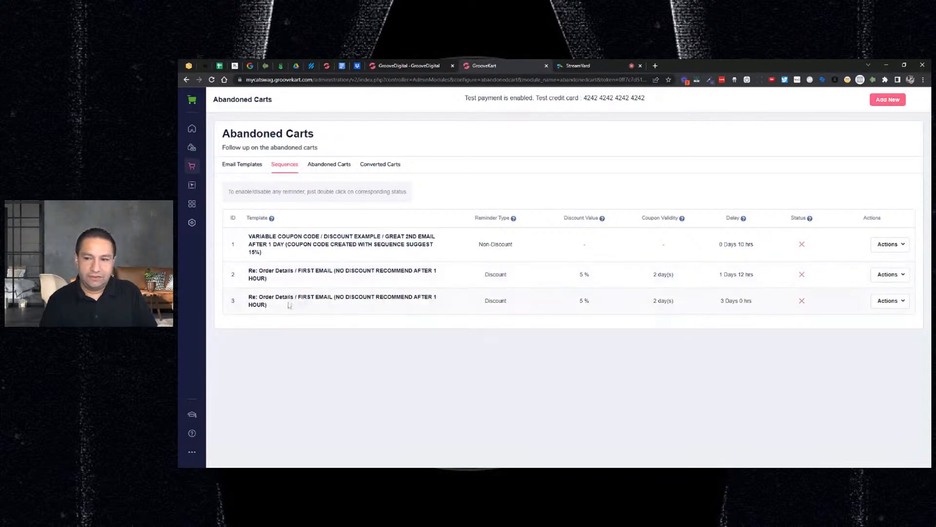
left_click_drag(291, 297, 334, 298)
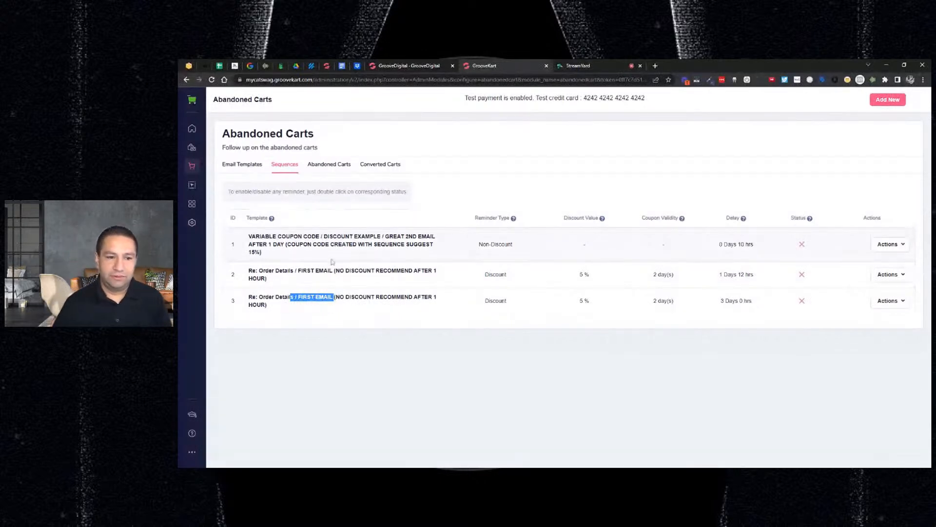
triple_click(302, 237)
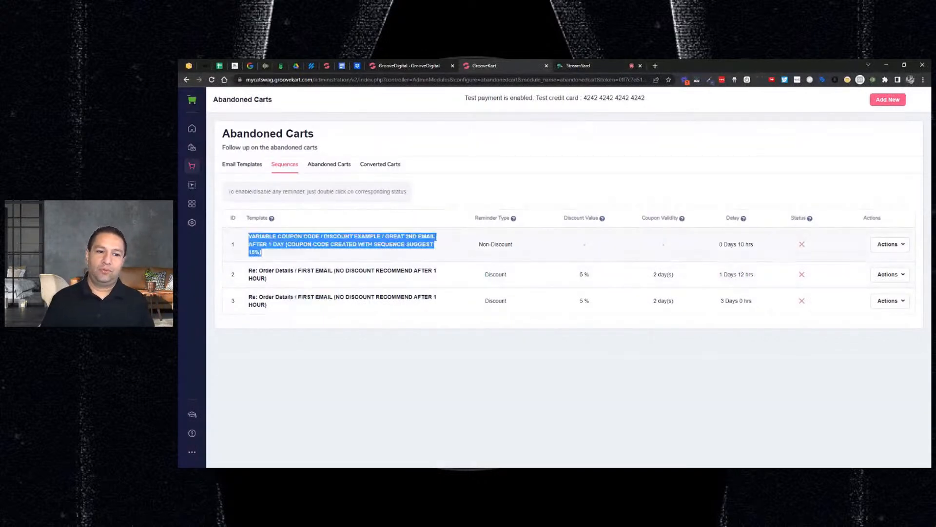
Edit the first reminder sequence and assign it the template "Re: Order Details / FIRST EMAIL (NO DISCOUNT RECOMMEND AFTER 1 HOUR)"
left_click(890, 245)
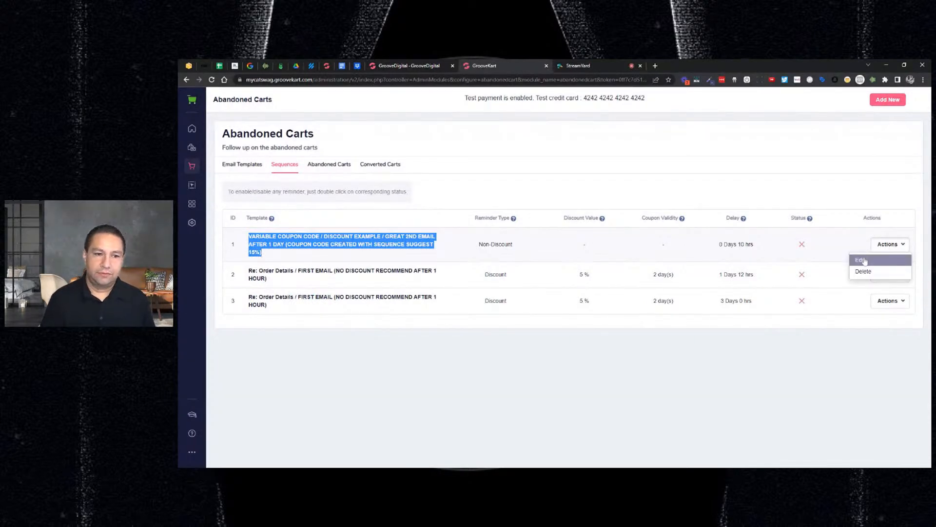
left_click(861, 260)
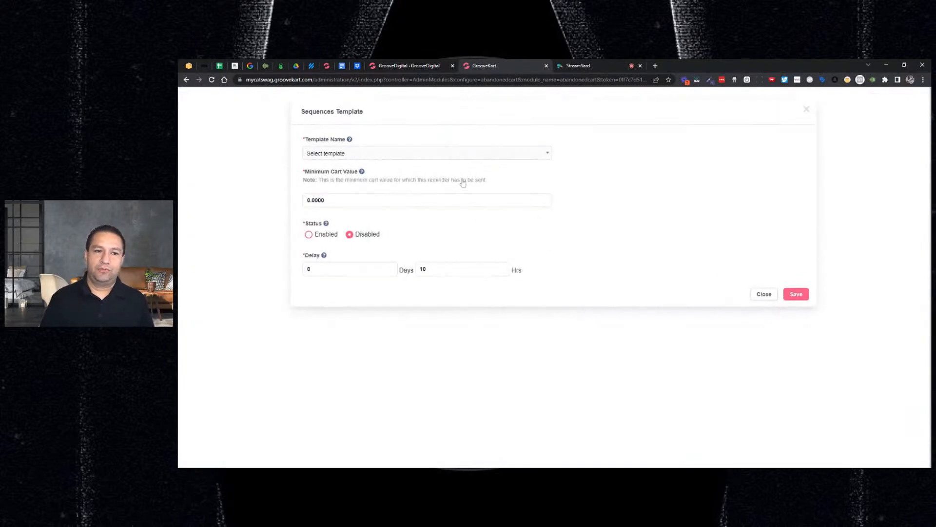
left_click(483, 157)
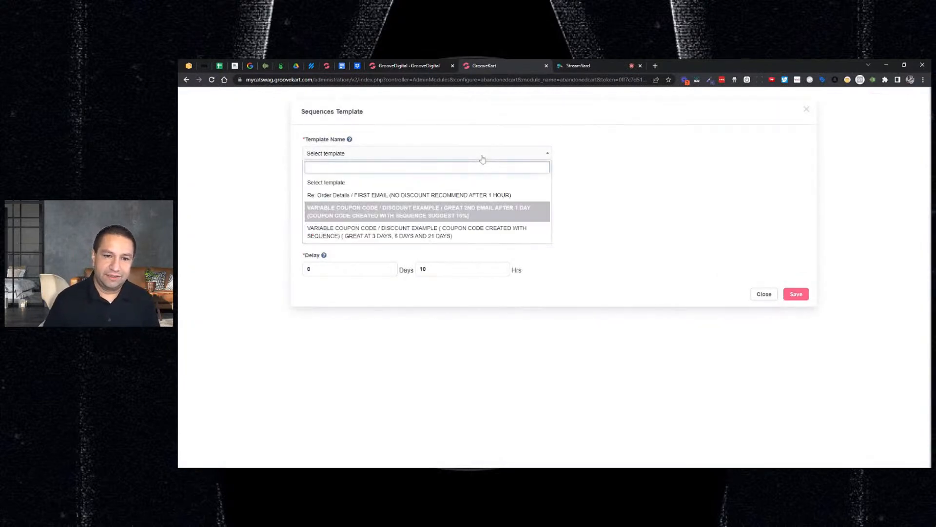
left_click(471, 198)
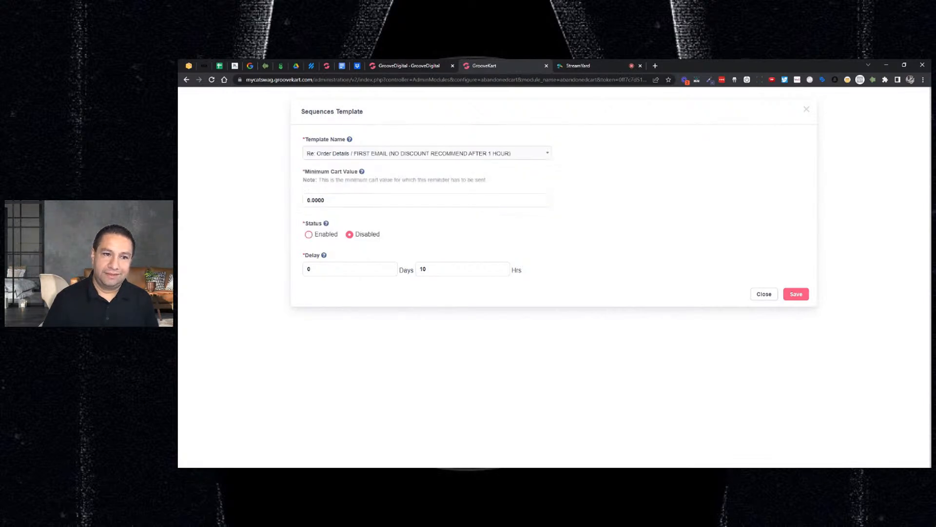
Set the first reminder's minimum cart value to 10, enable it with a delay of 1 hour, and save the sequence
double_click(317, 200)
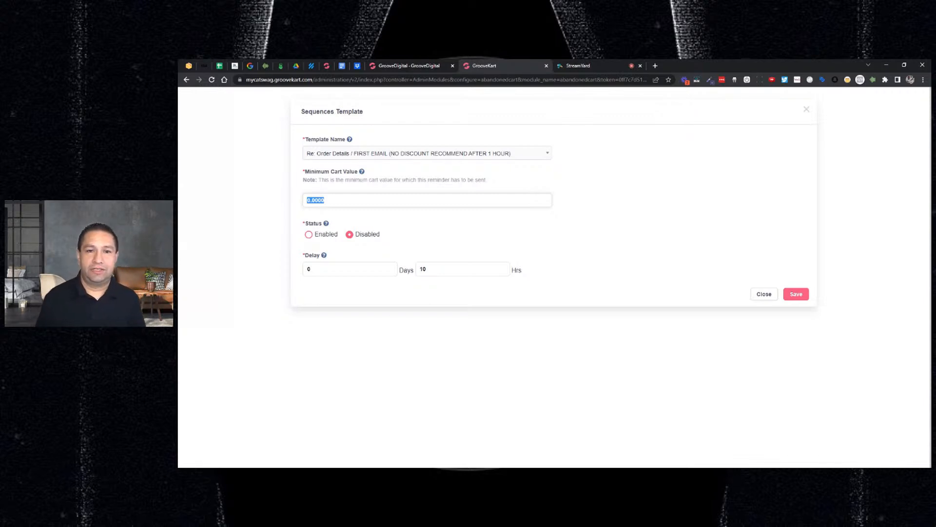
type("10")
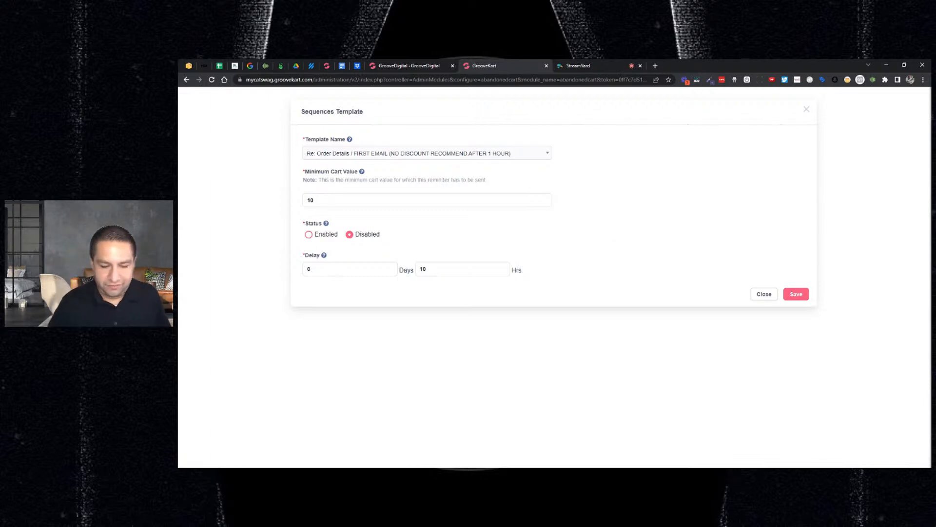
left_click(308, 236)
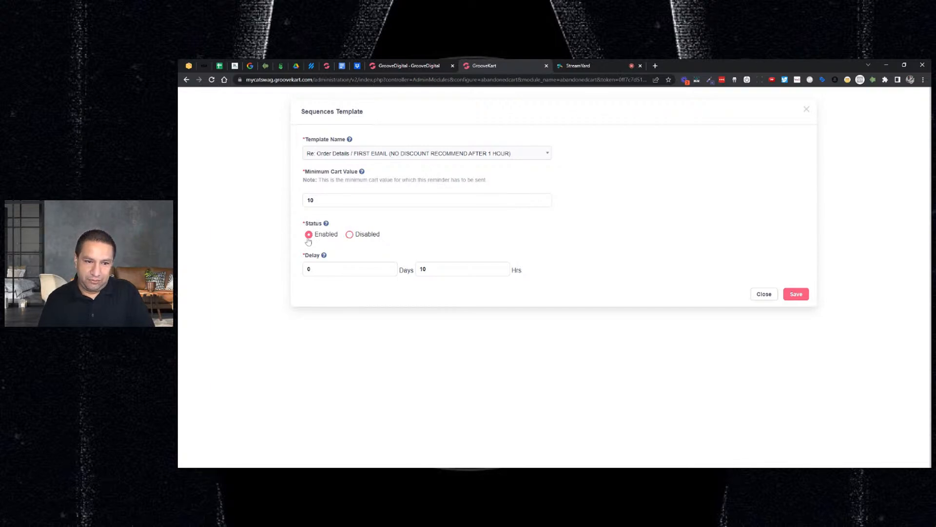
double_click(423, 268)
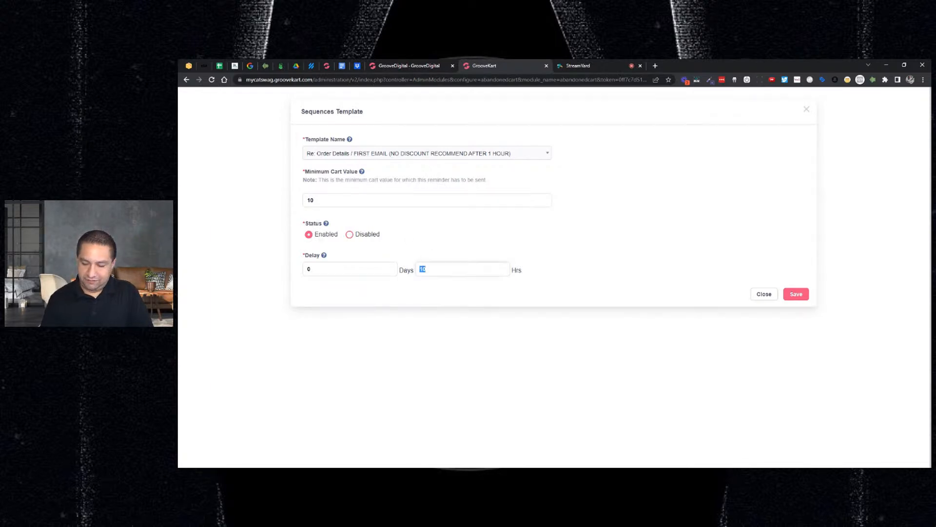
type("1")
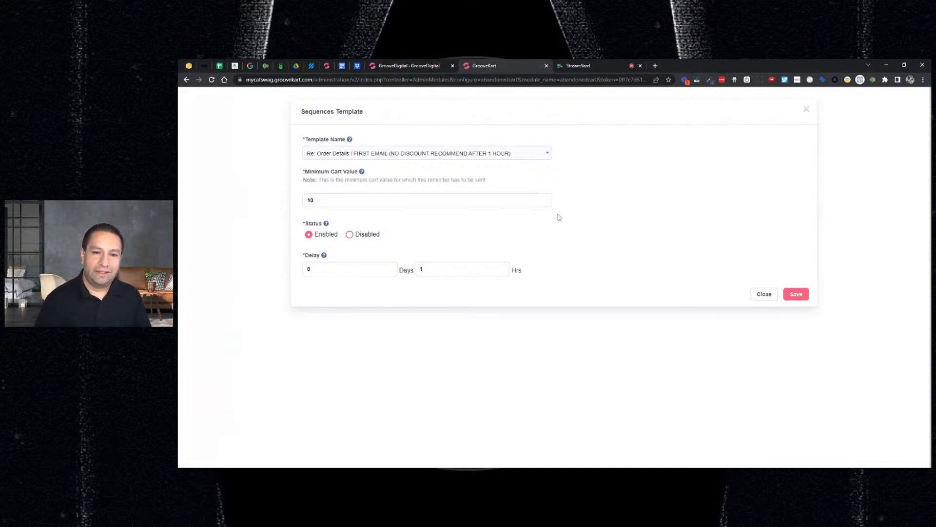
left_click(793, 298)
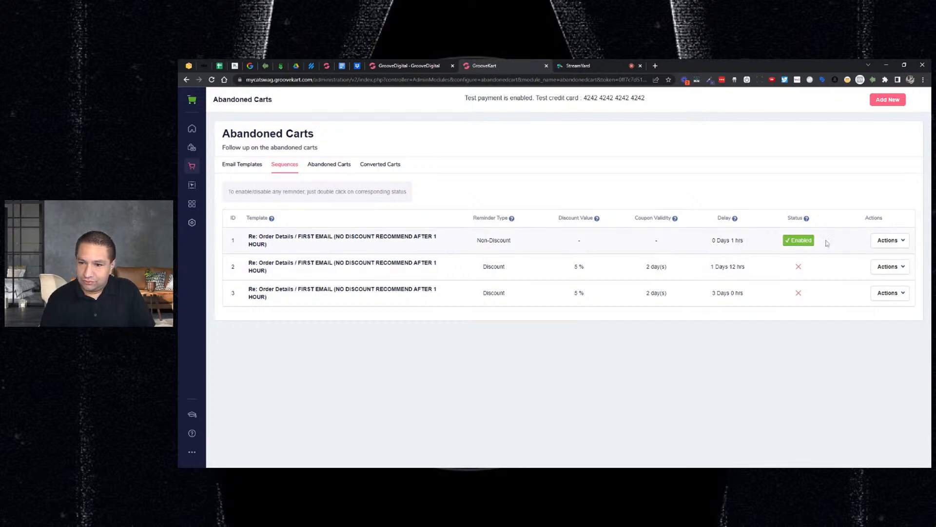
Edit the second reminder sequence and assign it the "VARIABLE COUPON CODE / DISCOUNT EXAMPLE / GREAT 2ND EMAIL AFTER 1 DAY" template
left_click(888, 272)
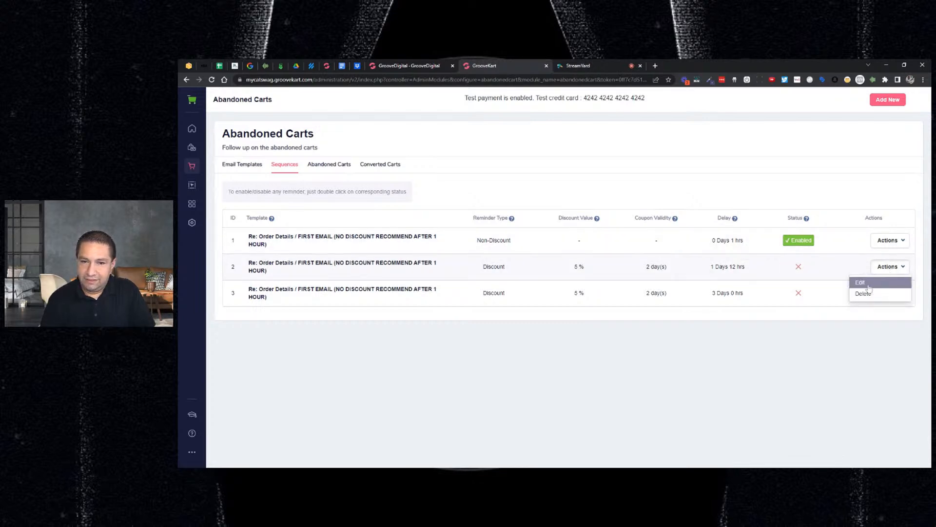
left_click(867, 283)
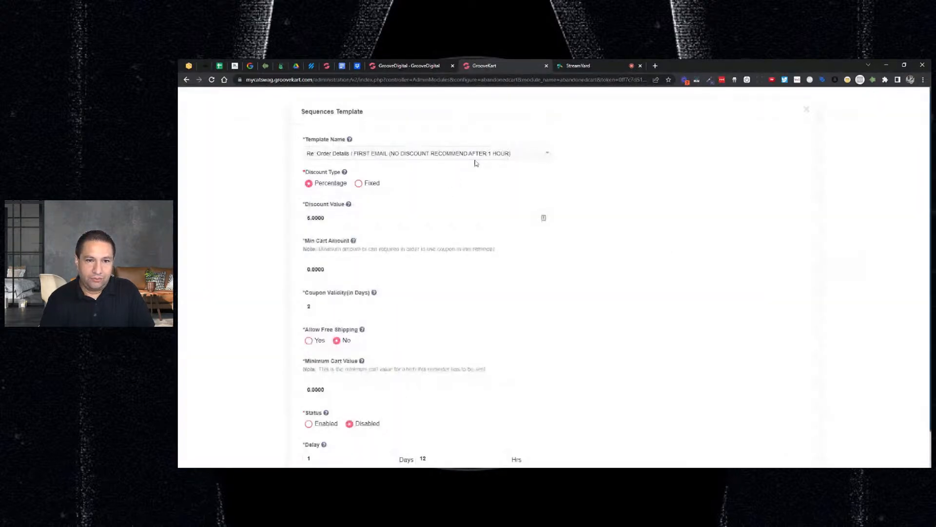
left_click(477, 157)
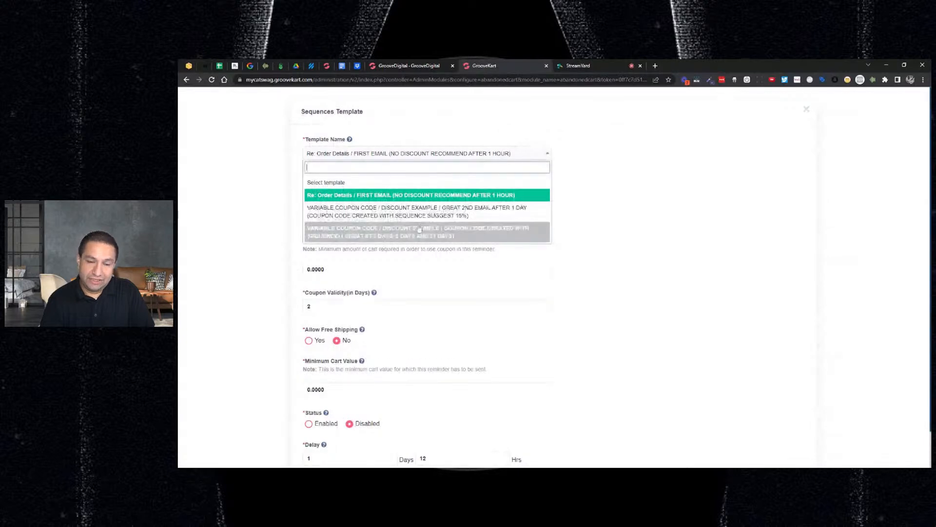
left_click(466, 219)
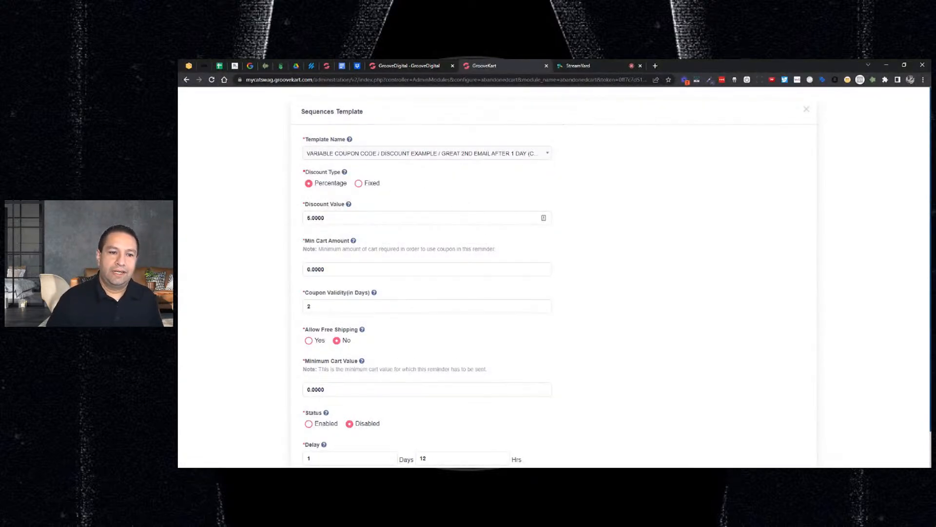
Set the second reminder's discount value to 10 and its minimum cart amount for using the coupon to 10
left_click(540, 218)
key("ctrl+a")
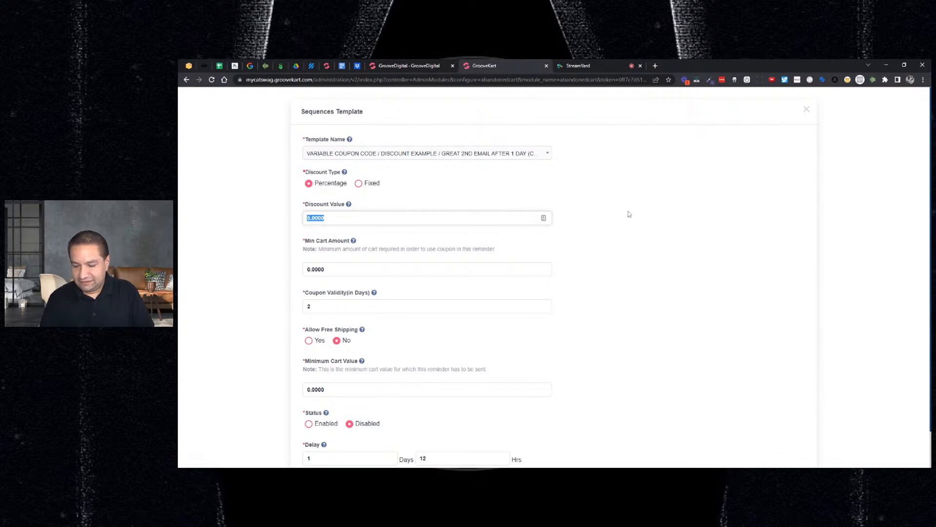
type("1")
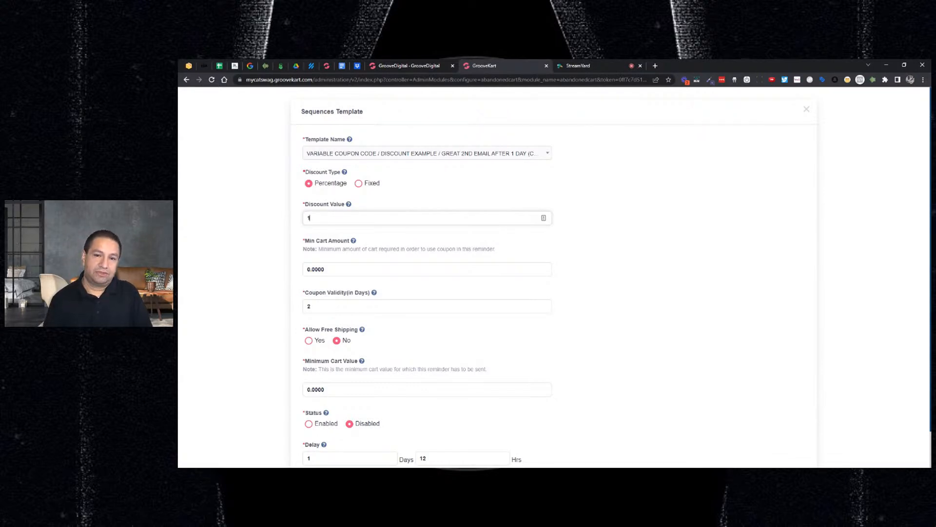
type("0")
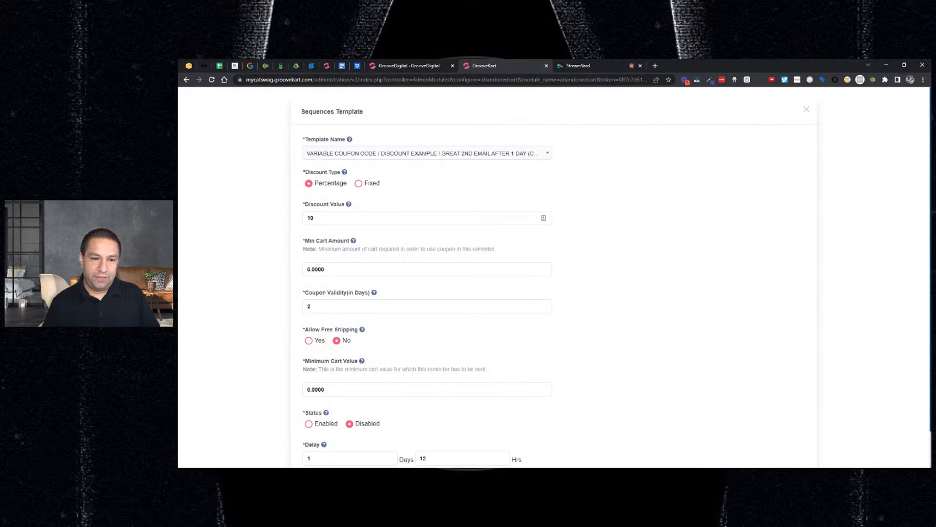
double_click(324, 269)
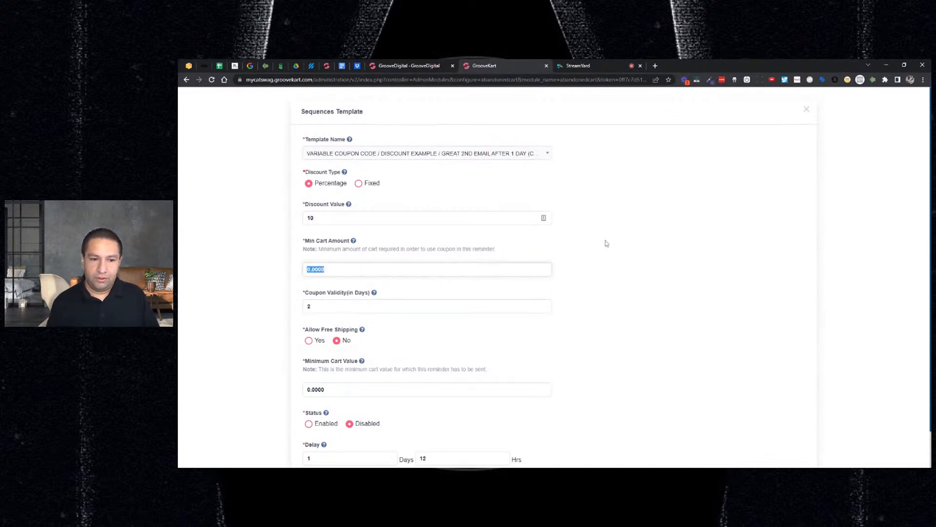
type("10")
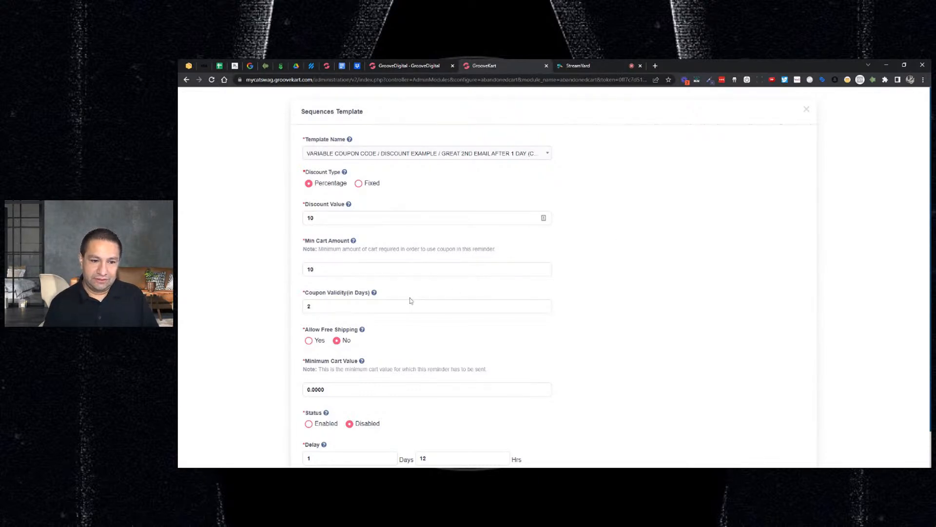
mouse_move(376, 293)
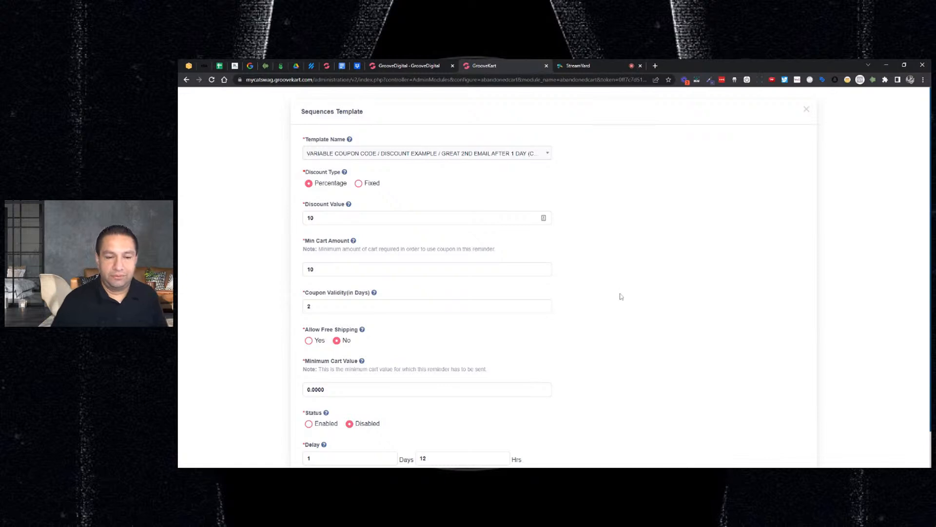
Set the second reminder's minimum cart value for sending to 10 and change its status to Enabled
scroll(620, 299, "down", 2)
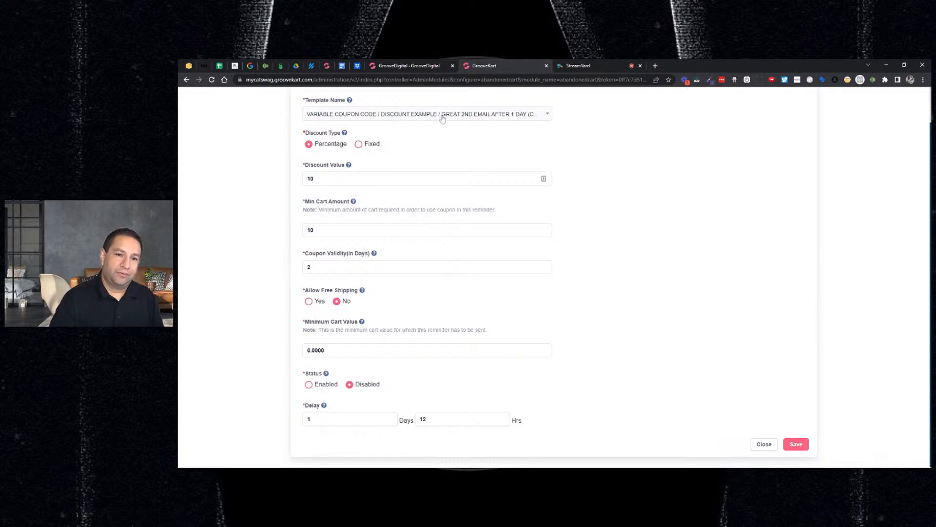
scroll(467, 117, "up", 2)
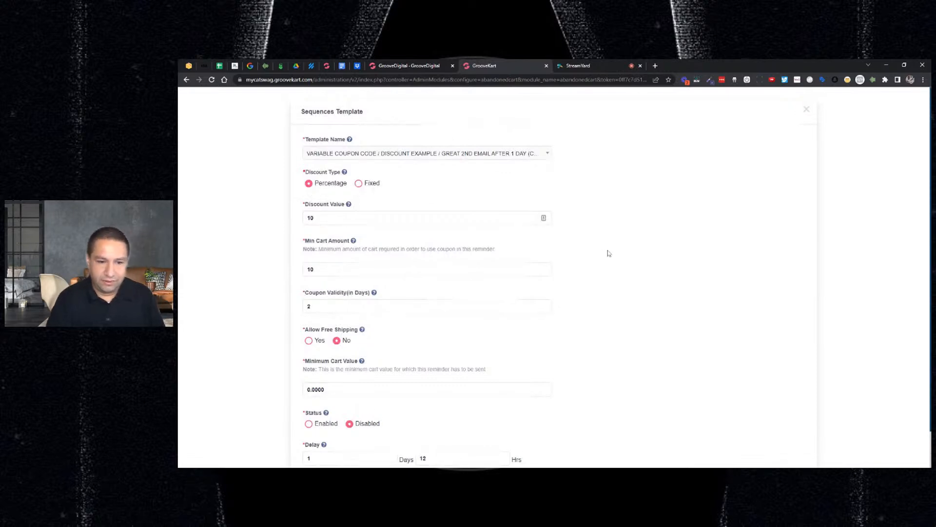
scroll(609, 253, "down", 1)
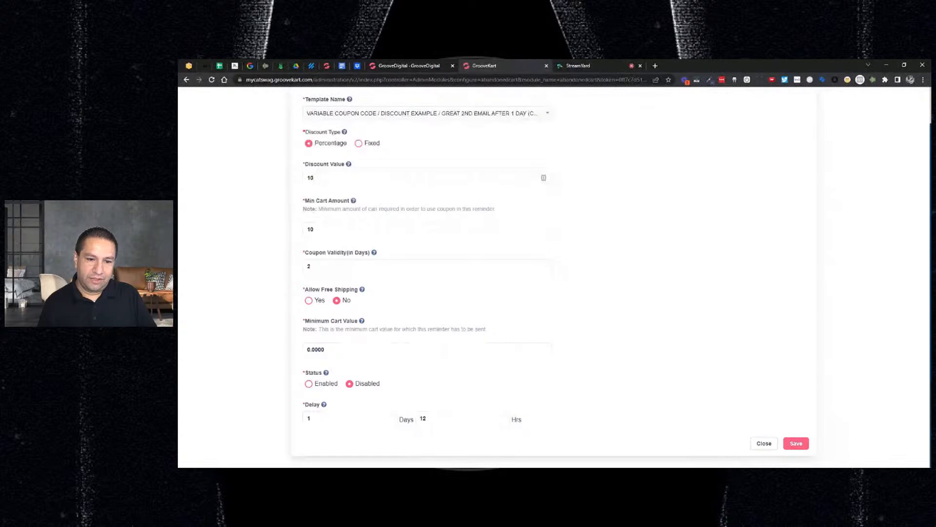
double_click(322, 349)
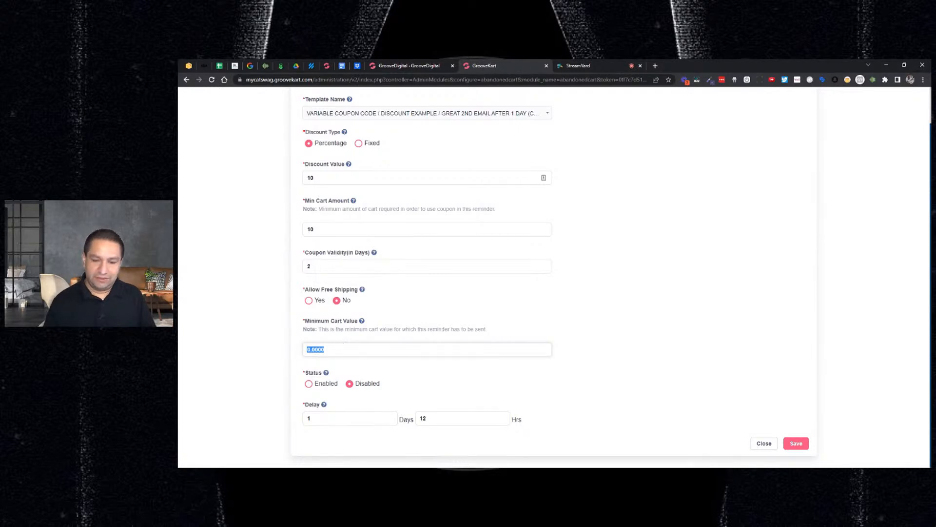
type("10")
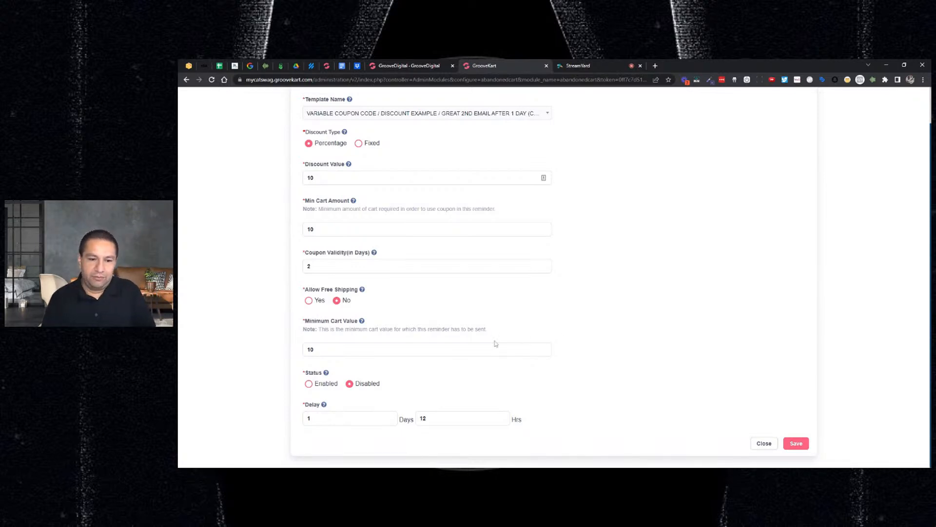
left_click(308, 383)
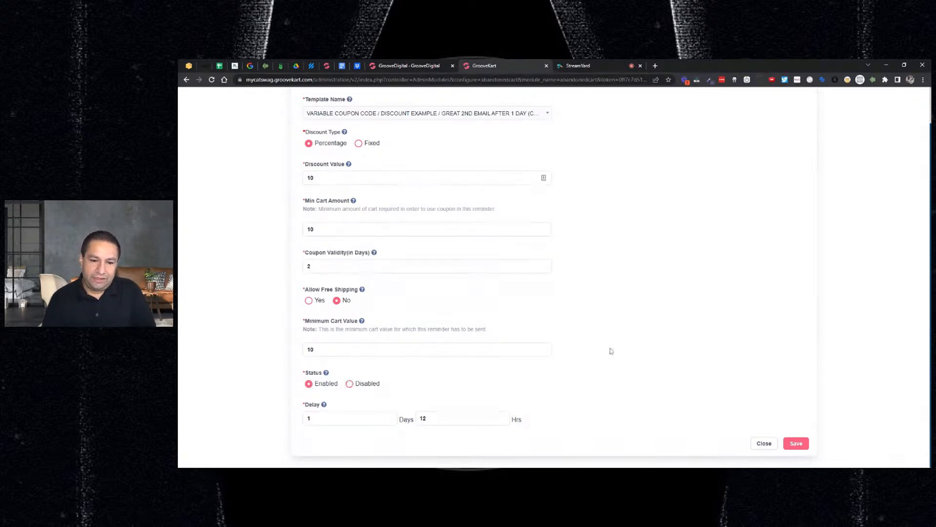
Set the hours part of the second reminder's delay to 0 and save the sequence
double_click(423, 418)
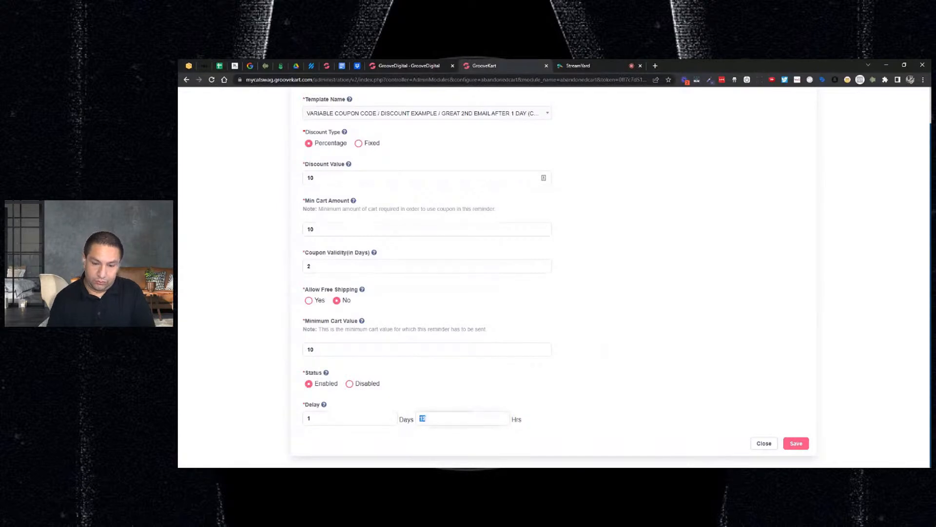
key("BackSpace")
type("0")
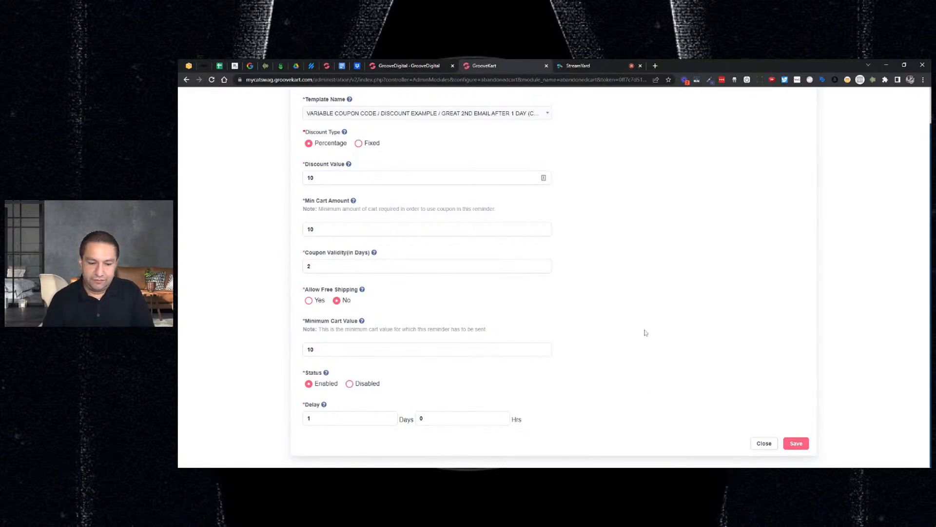
left_click(796, 443)
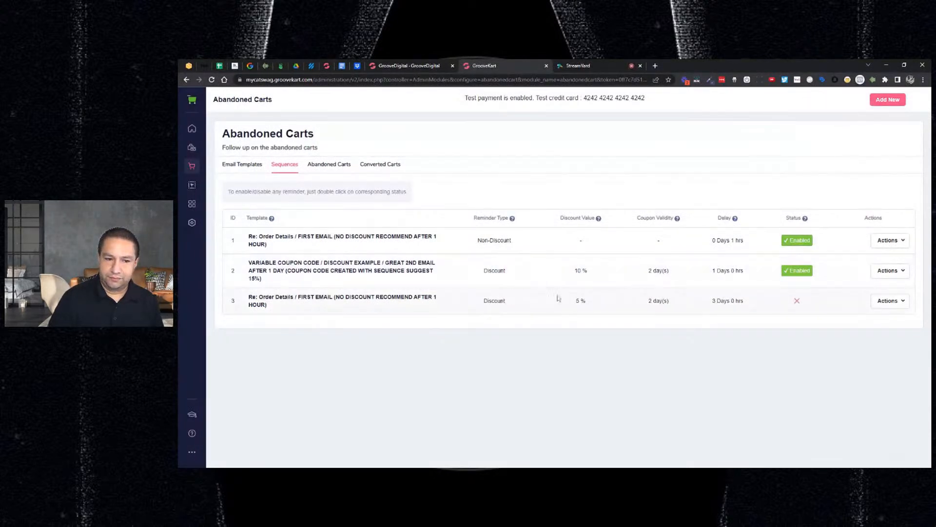
Edit the third reminder sequence and assign it the "VARIABLE COUPON CODE / DISCOUNT EXAMPLE" template meant for 3 days, 6 days and 21 days
left_click(881, 301)
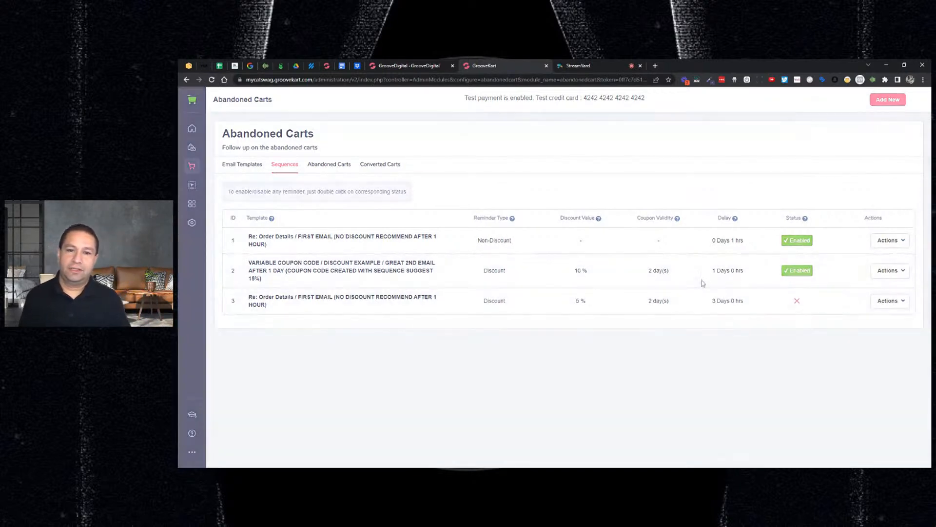
left_click(534, 155)
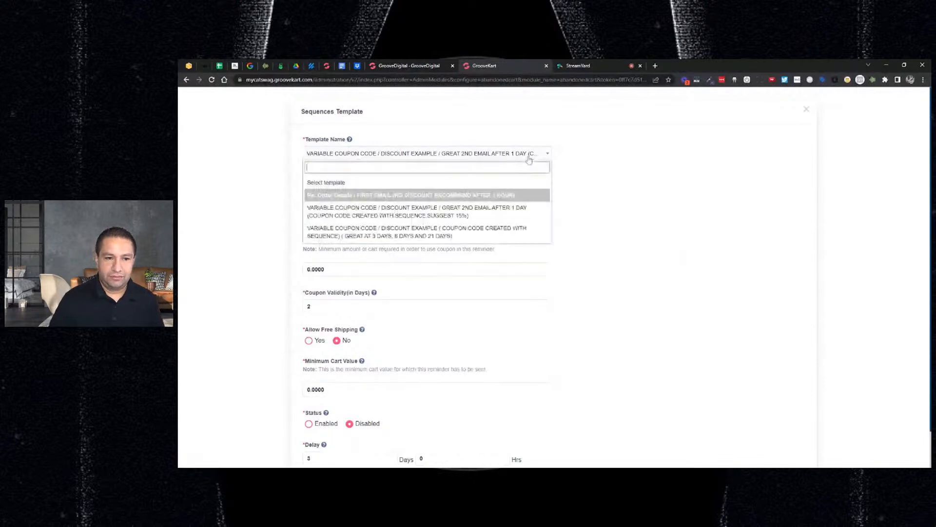
left_click(423, 233)
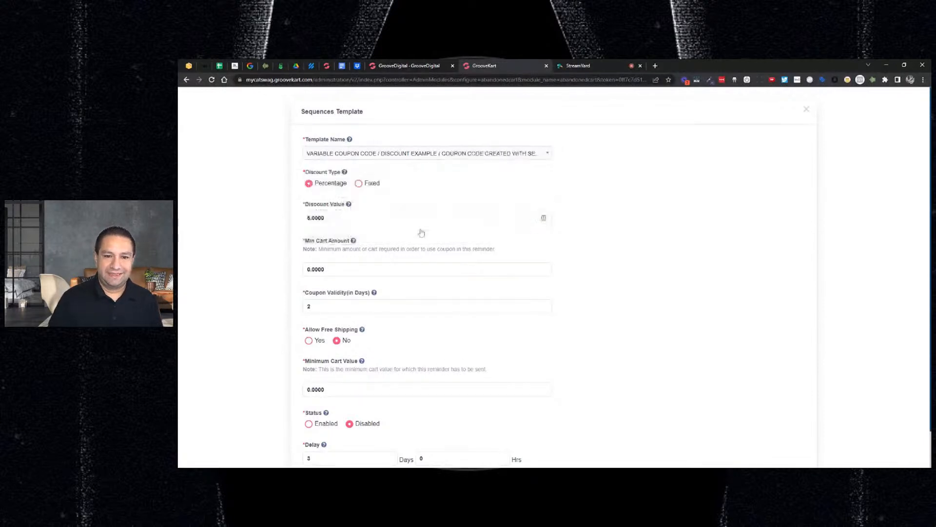
left_click(501, 159)
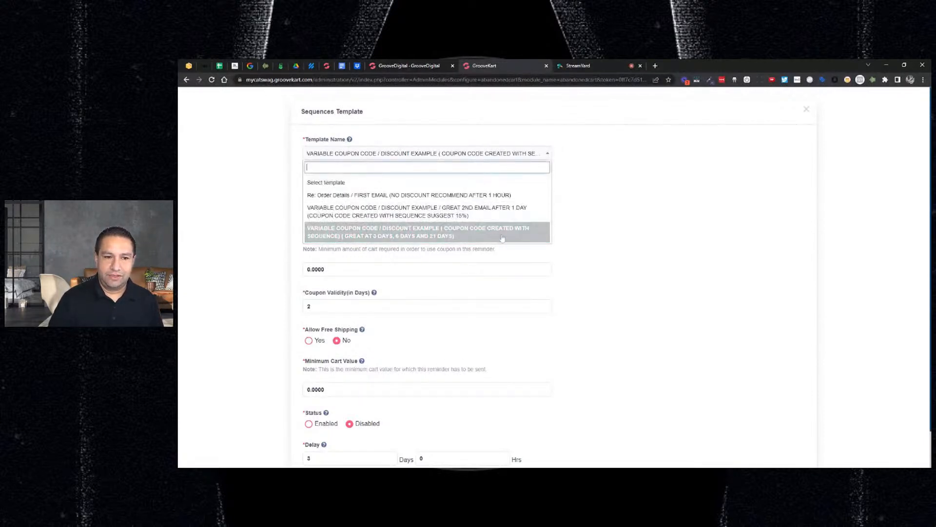
left_click(368, 239)
left_click(522, 156)
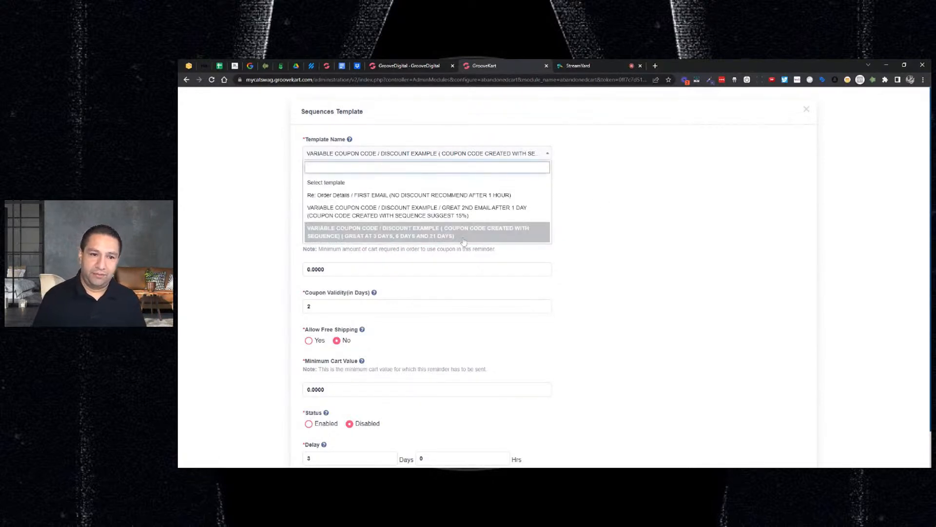
left_click(463, 241)
Set the third reminder's discount value to 10 and its minimum cart amount for using the coupon to 10
left_click(542, 217)
key("ctrl+a")
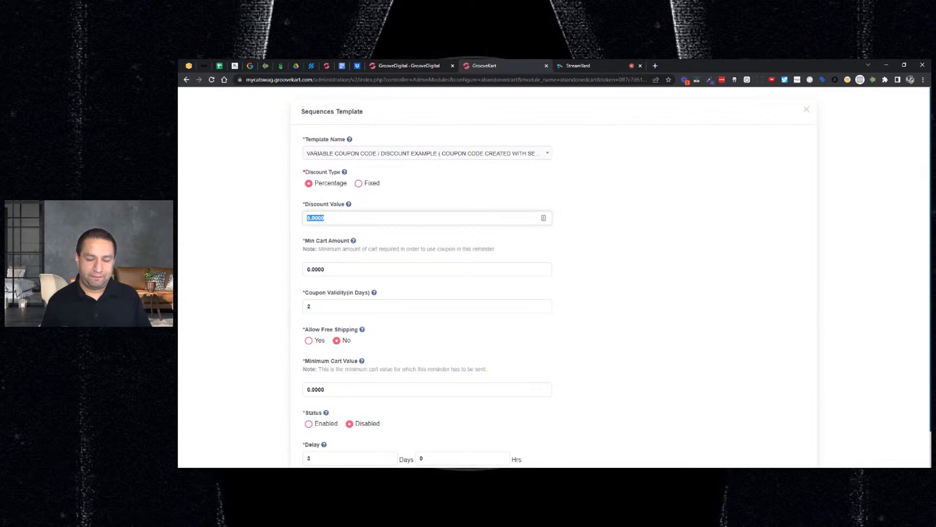
type("10")
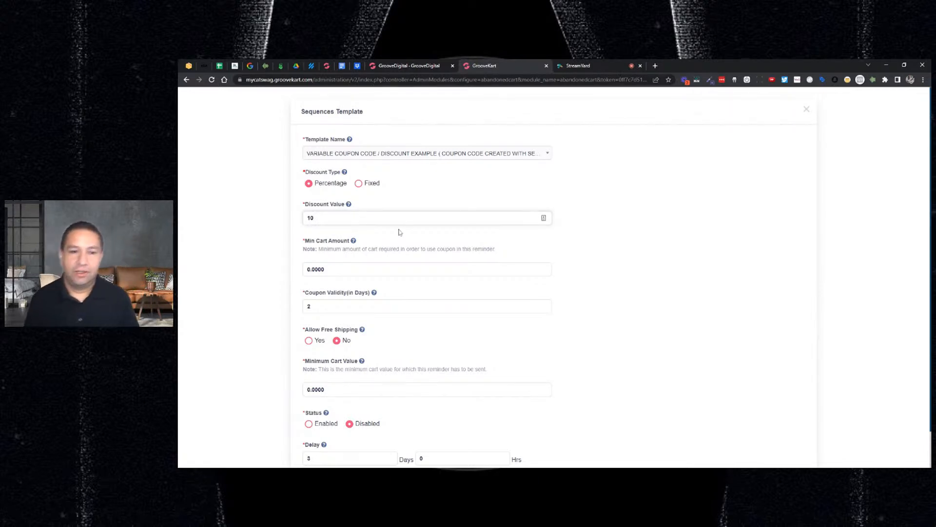
key("Tab")
type("10")
Set the third reminder's minimum cart value to 10, change its status to Enabled, and save the sequence
scroll(638, 255, "down", 2)
scroll(639, 254, "down", 2)
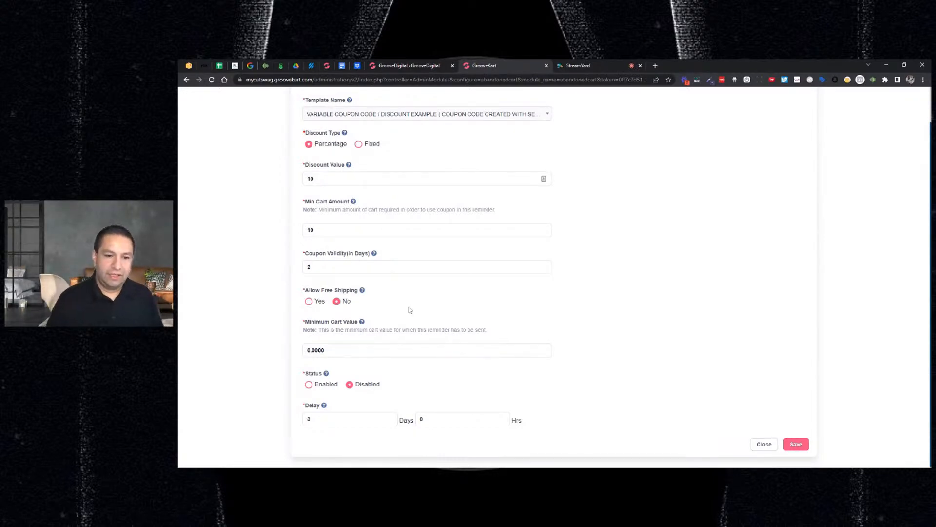
left_click(390, 350)
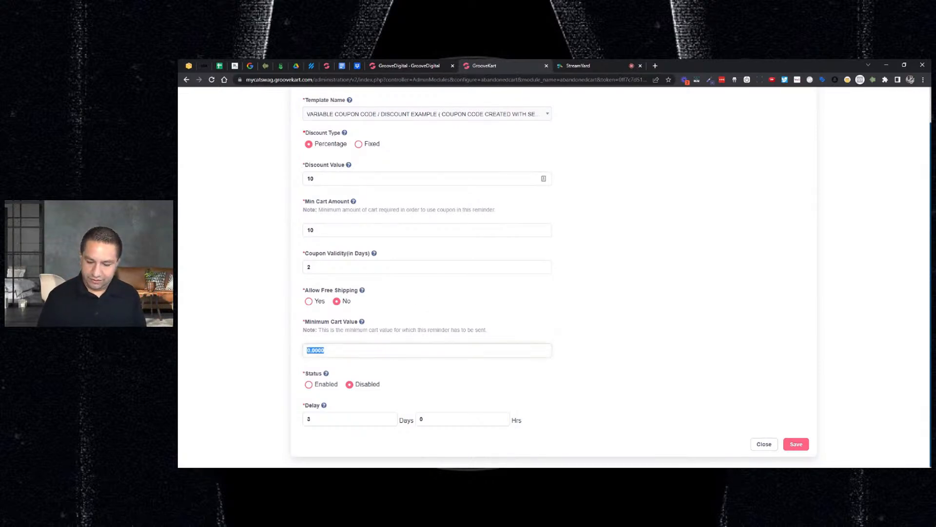
type("10")
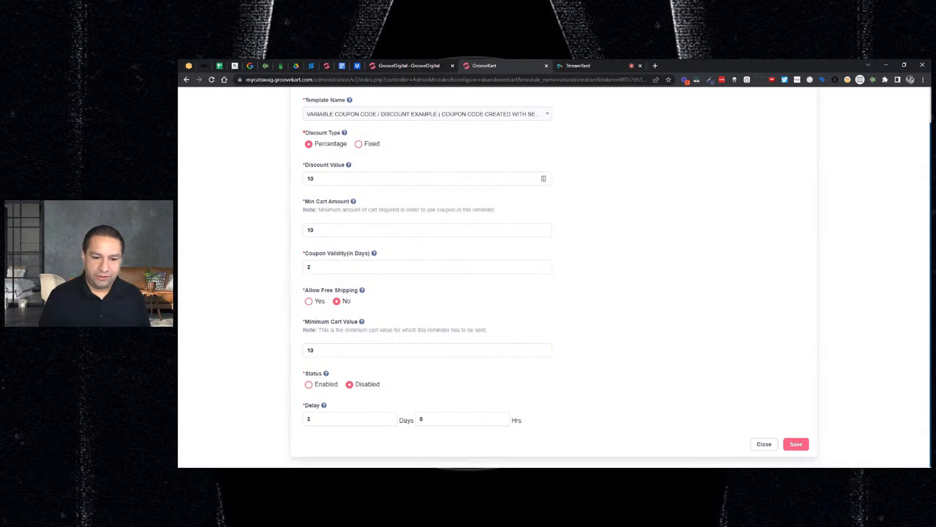
left_click(310, 386)
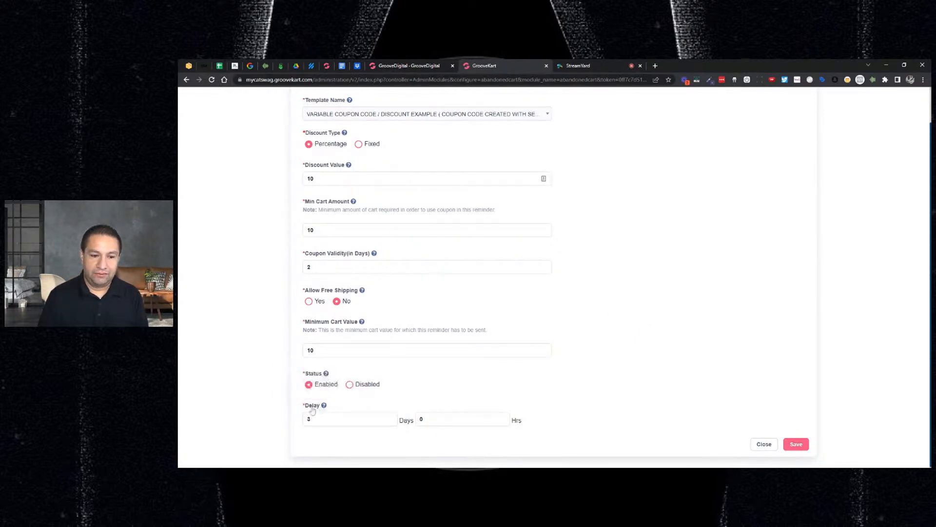
mouse_move(324, 410)
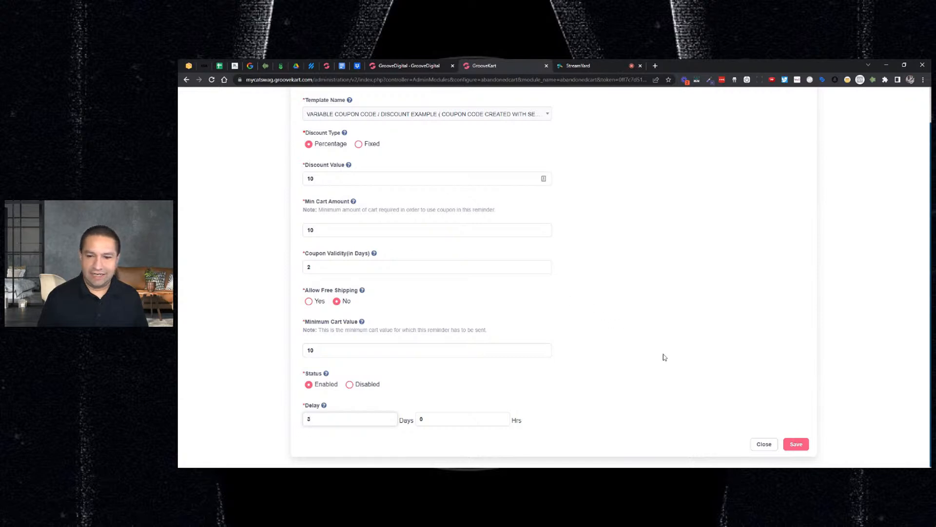
left_click(798, 444)
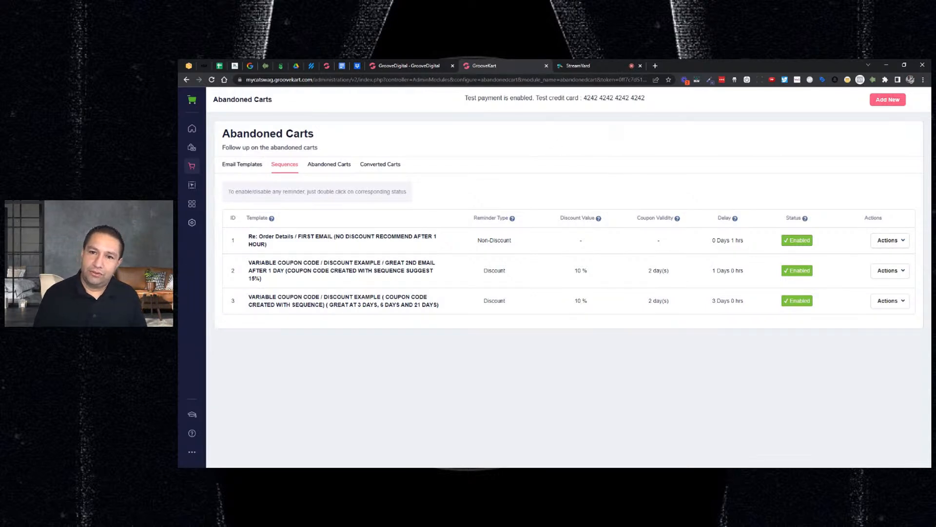
Switch to the StreamYard broadcast studio to check the viewer comments
left_click(608, 66)
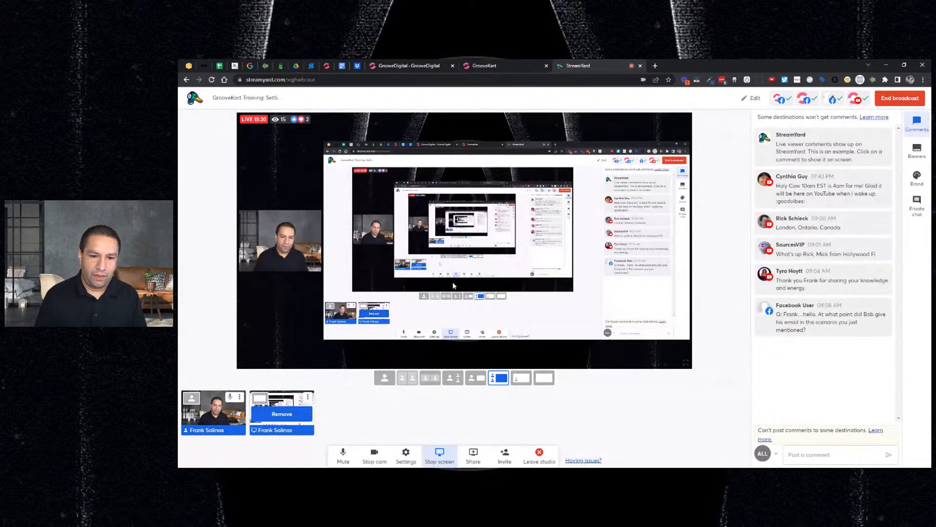
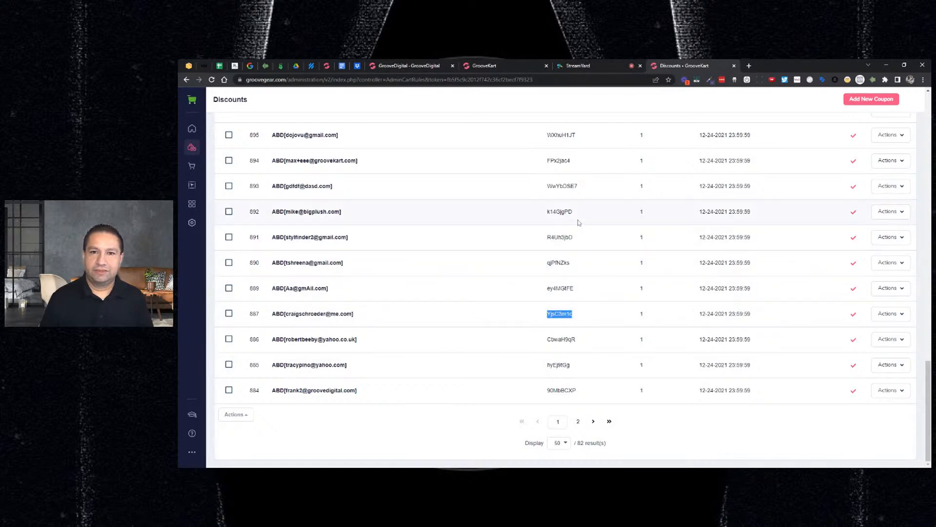
Review the converted carts in the store's abandoned carts section, and switch to StreamYard to check the viewer comments
scroll(560, 217, "up", 7)
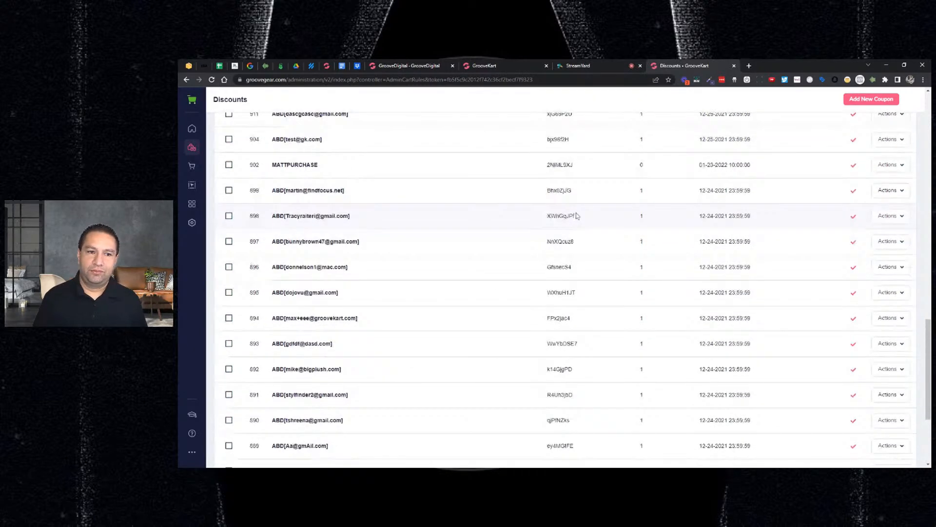
scroll(530, 210, "up", 10)
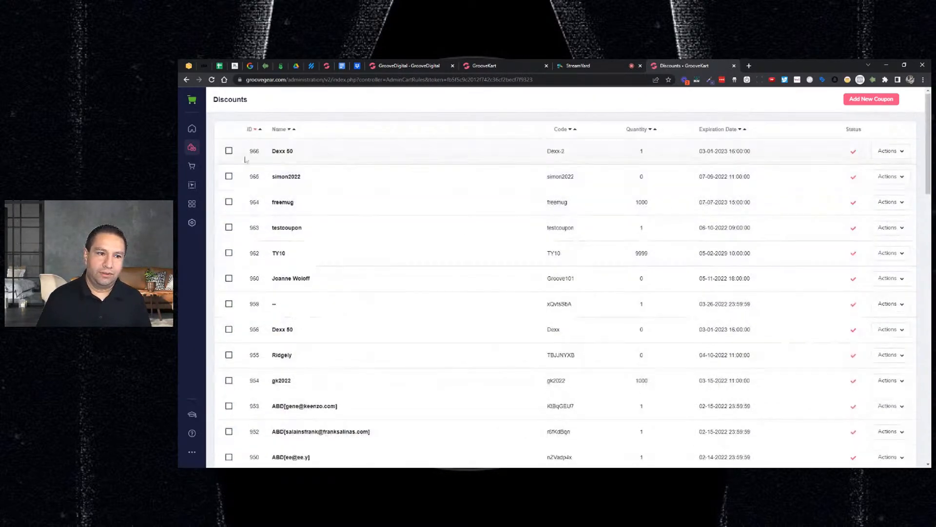
left_click(191, 165)
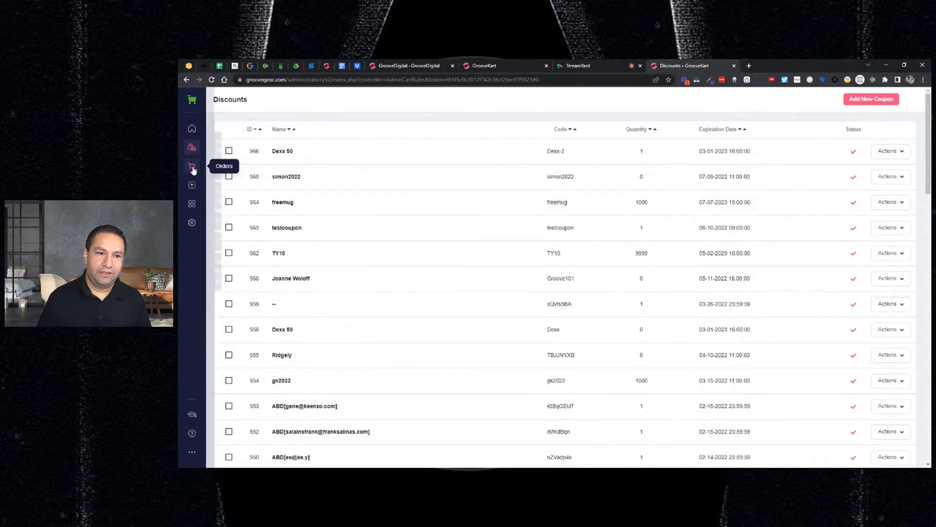
left_click(236, 184)
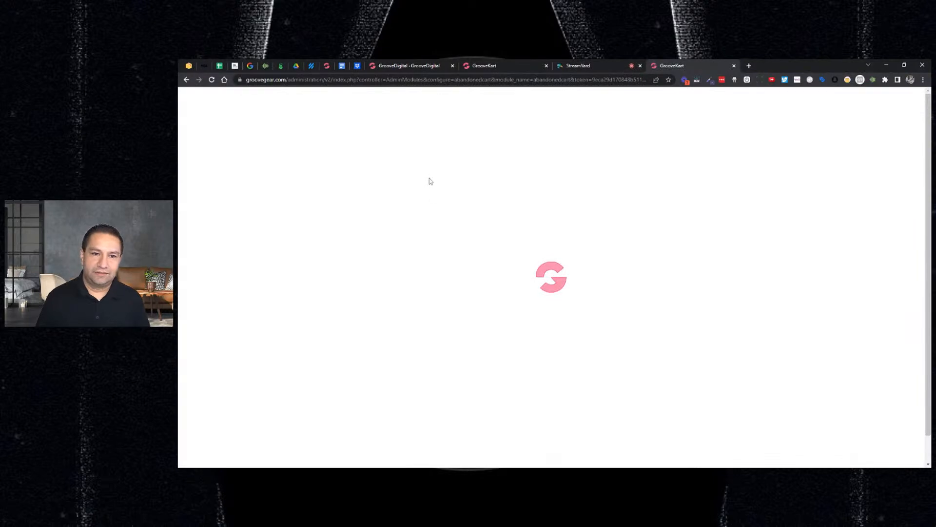
left_click(382, 164)
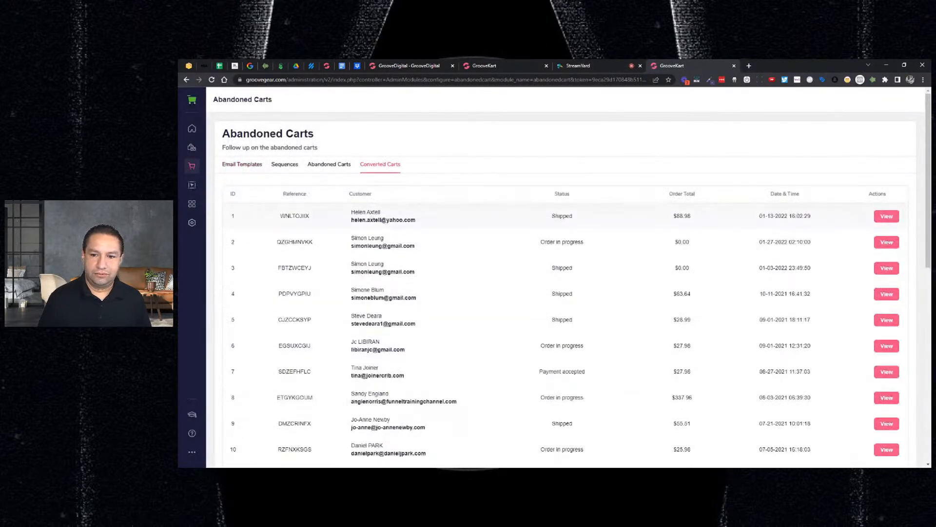
scroll(443, 223, "down", 4)
scroll(453, 222, "down", 5)
scroll(466, 222, "up", 9)
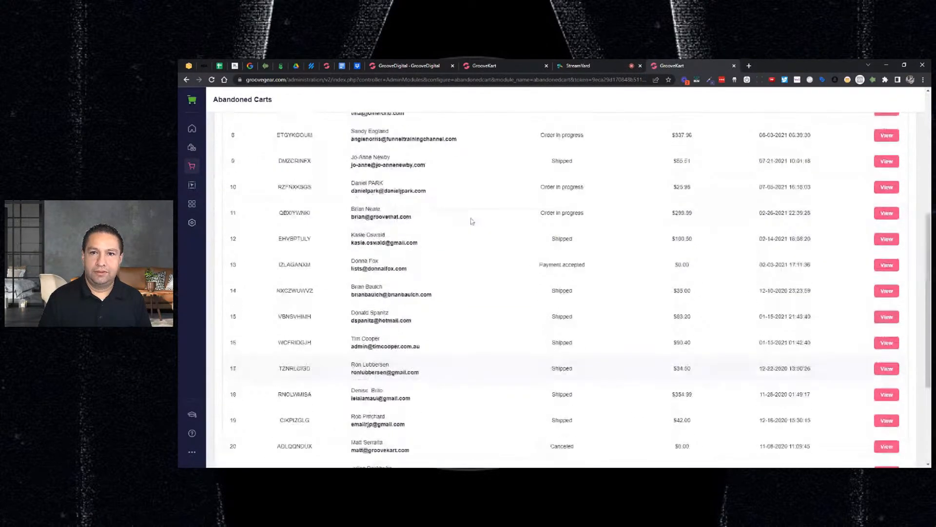
left_click(580, 65)
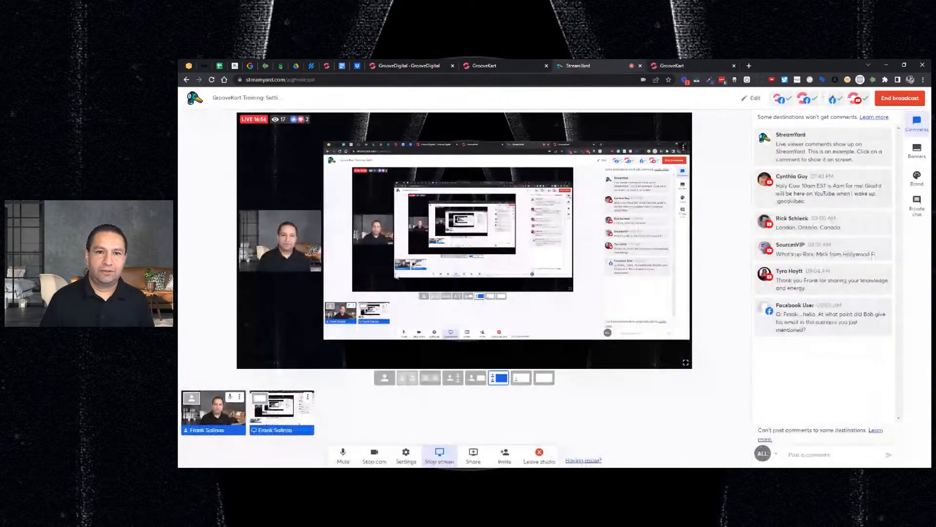
Switch back to the GrooveKart store and examine the discount and non-discount types of the abandoned cart email templates
left_click(502, 65)
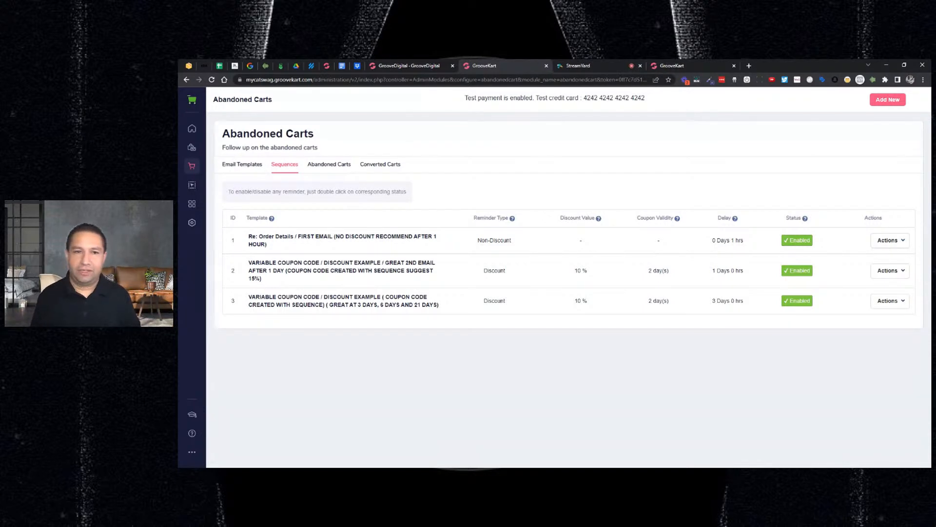
left_click(255, 167)
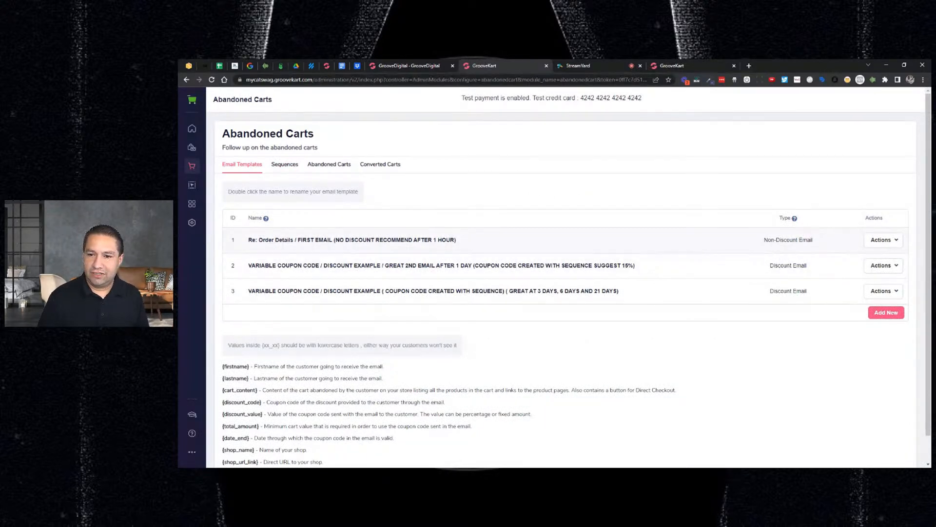
triple_click(821, 243)
double_click(784, 268)
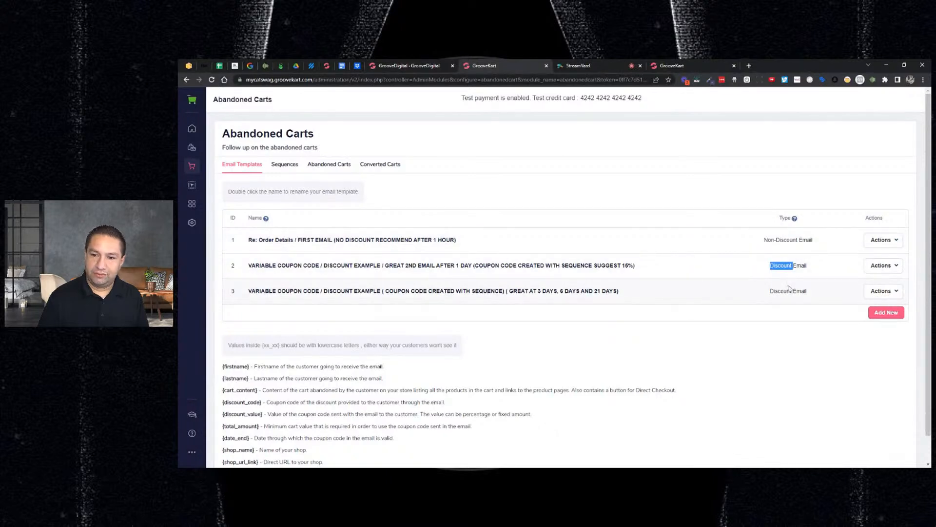
left_click(789, 287)
double_click(780, 291)
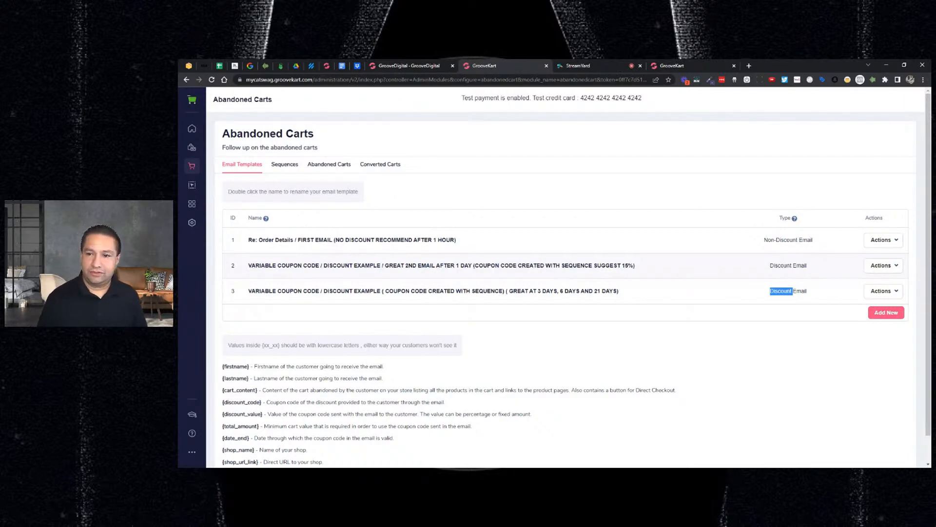
Edit the "Re: Order Details / FIRST EMAIL" template and set its translation to English
left_click(883, 240)
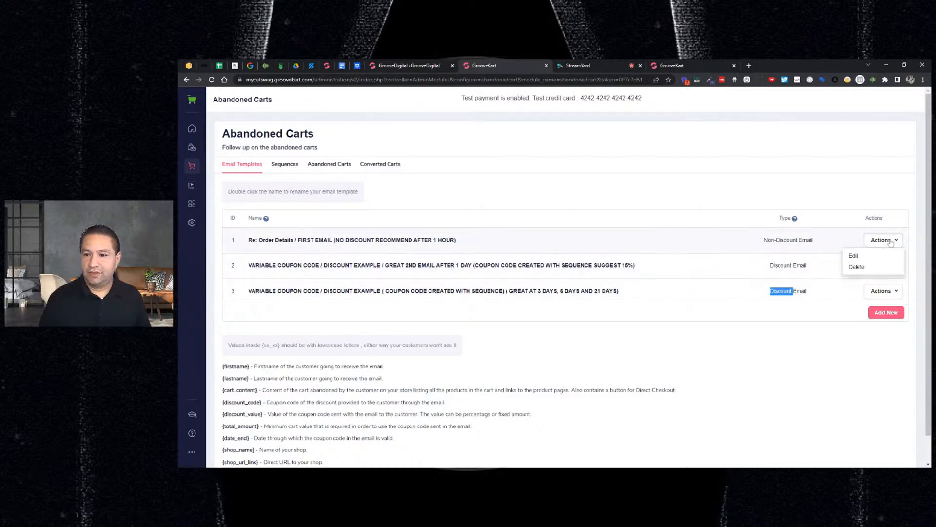
left_click(854, 258)
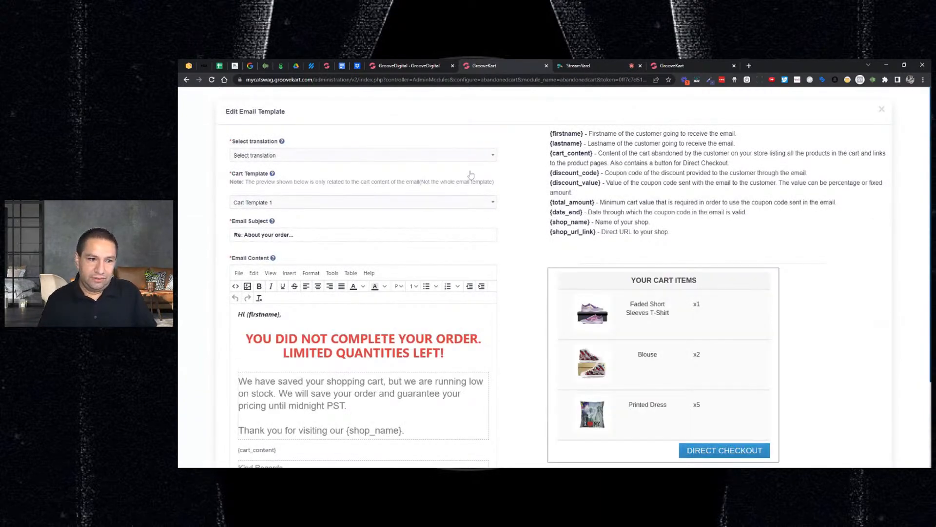
left_click(476, 156)
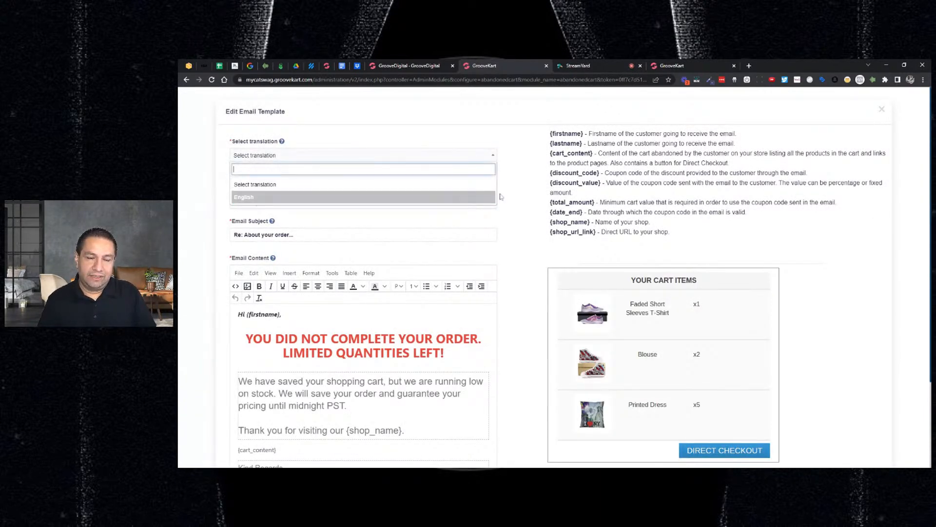
left_click(522, 185)
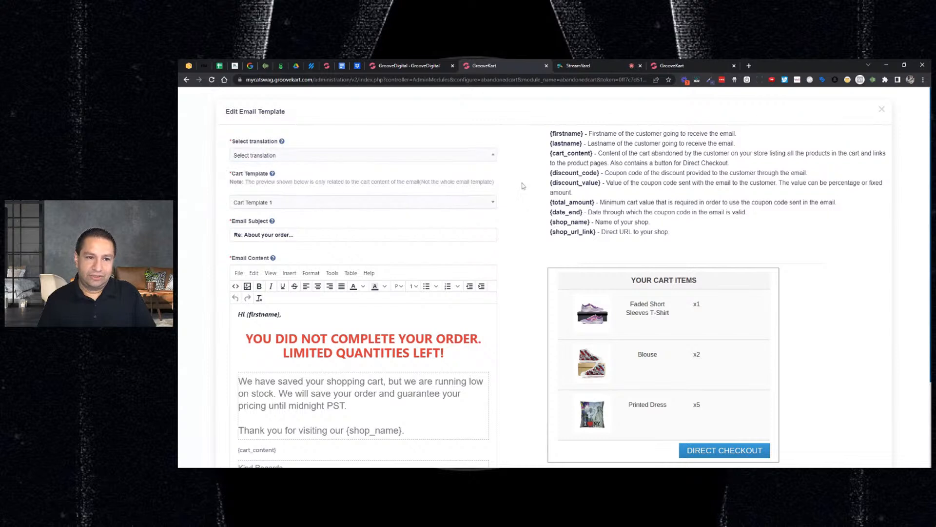
left_click(349, 157)
left_click(344, 185)
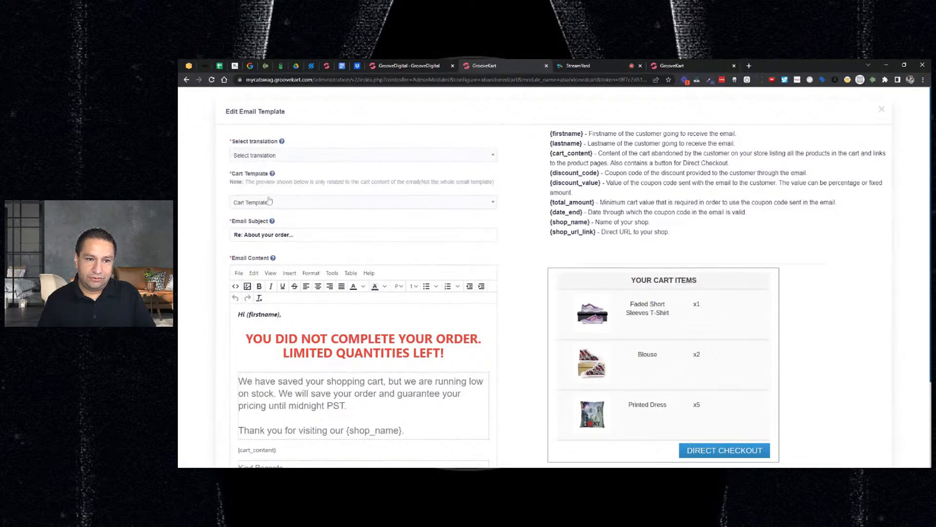
left_click(415, 157)
left_click(276, 188)
left_click(301, 156)
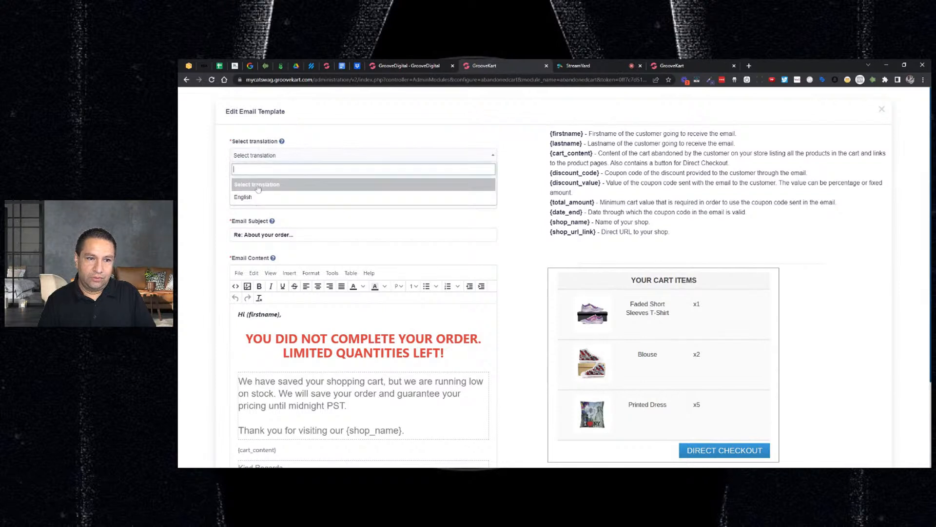
left_click(273, 195)
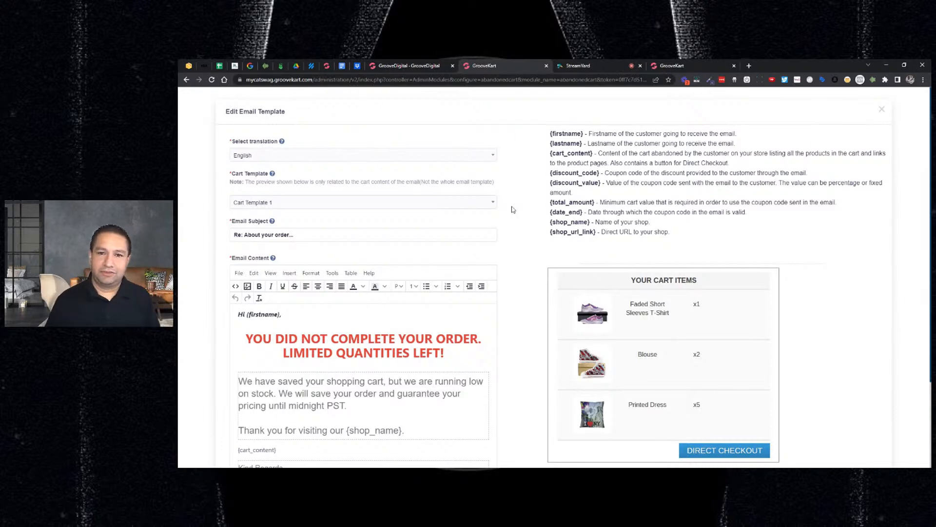
Set the font size of the two-line headline "YOU DID NOT COMPLETE YOUR ORDER. LIMITED QUANTITIES LEFT!" in the email content to 18pt
left_click_drag(551, 136, 636, 183)
left_click(636, 183)
scroll(380, 181, "down", 1)
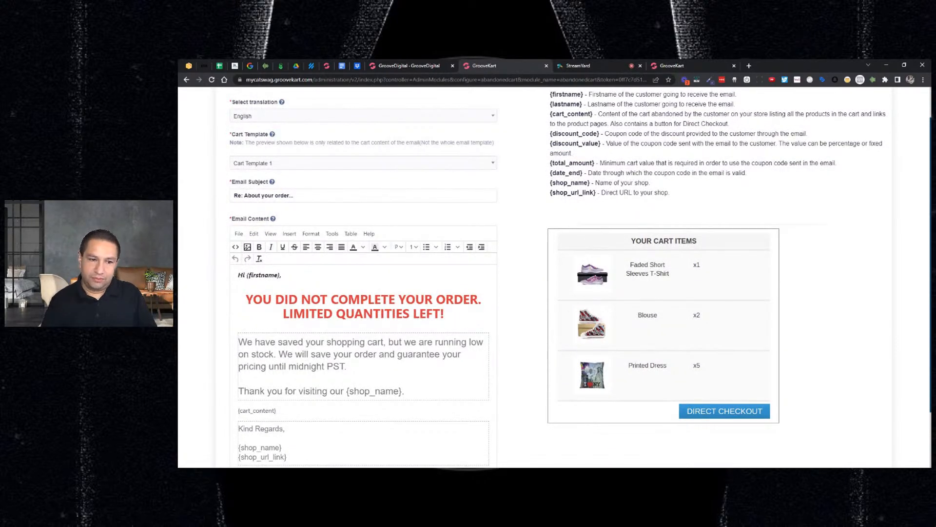
scroll(556, 278, "down", 2)
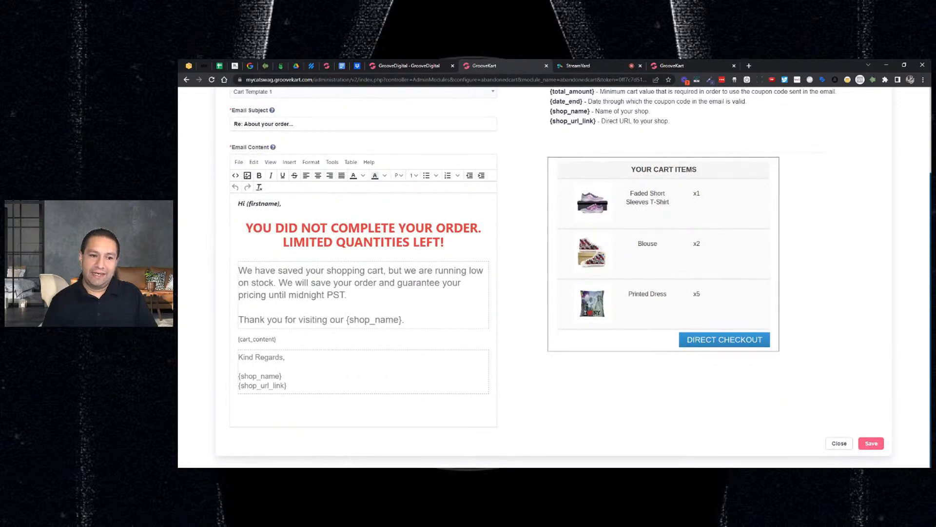
left_click(275, 227)
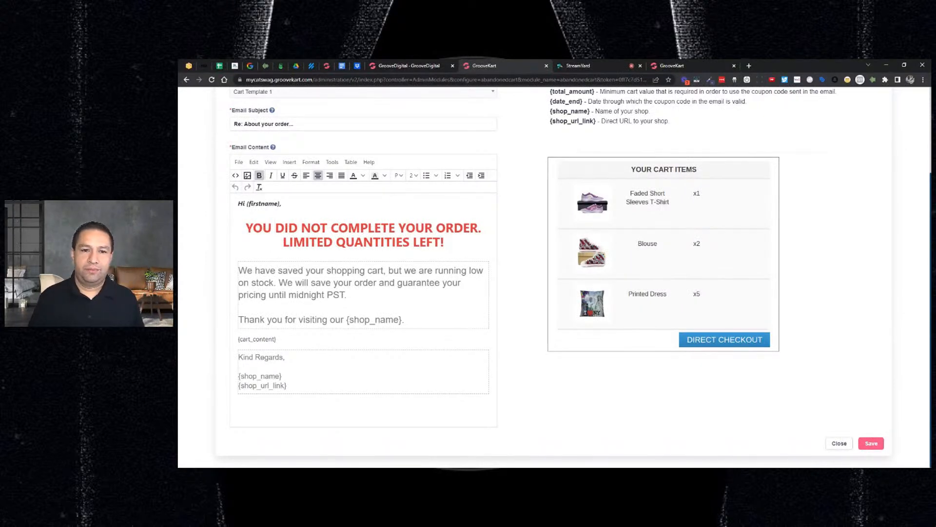
triple_click(304, 228)
left_click(303, 228)
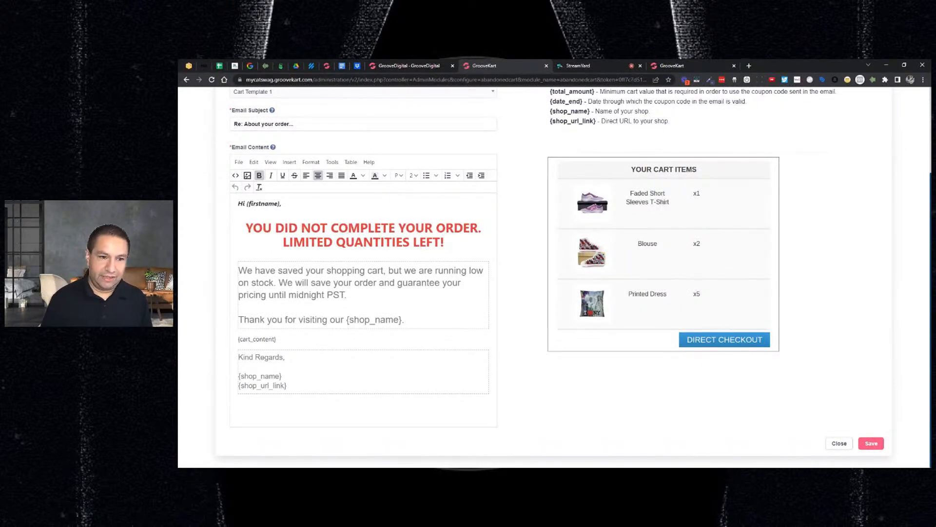
key("Home")
key("shift+End")
key("shift+Down")
key("shift+Up")
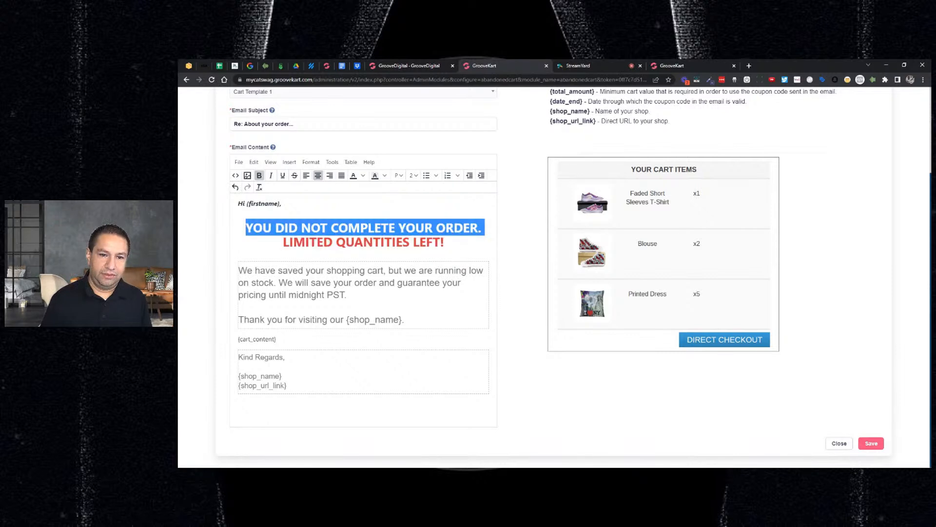
key("shift+Down")
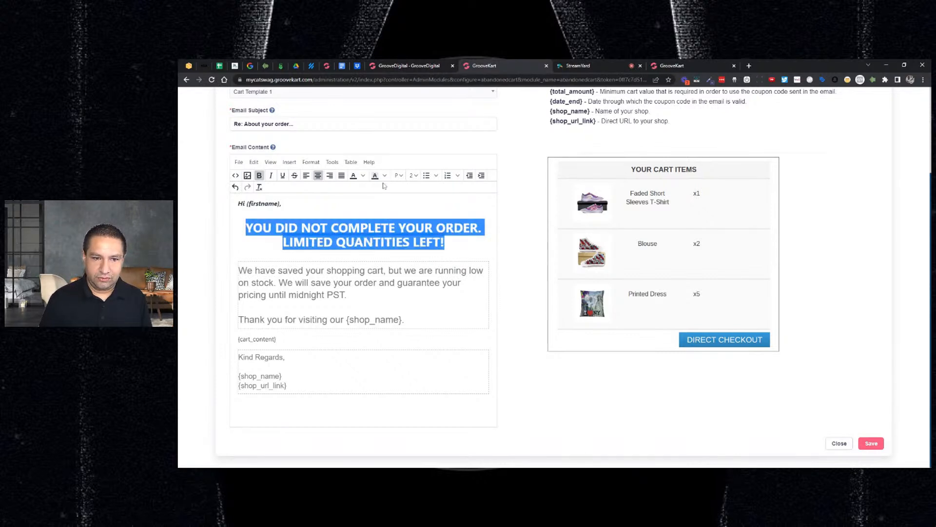
left_click(414, 175)
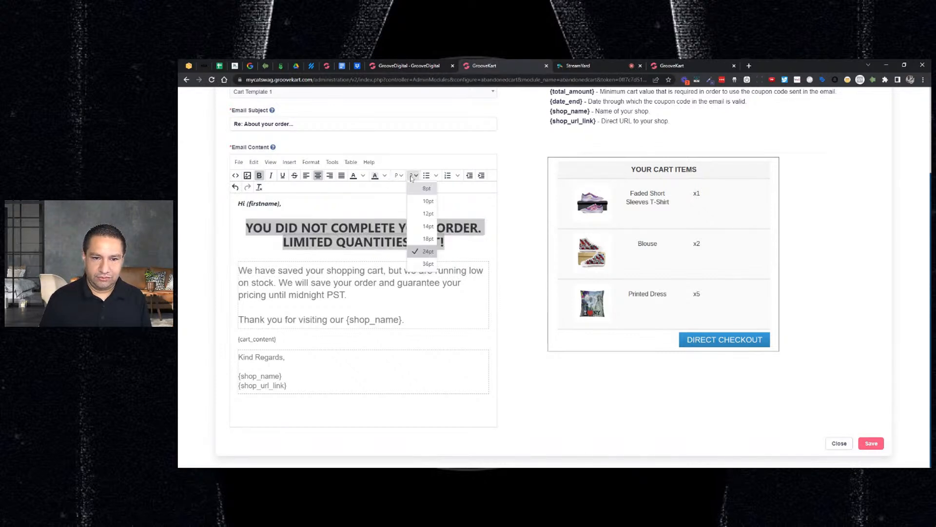
left_click(428, 239)
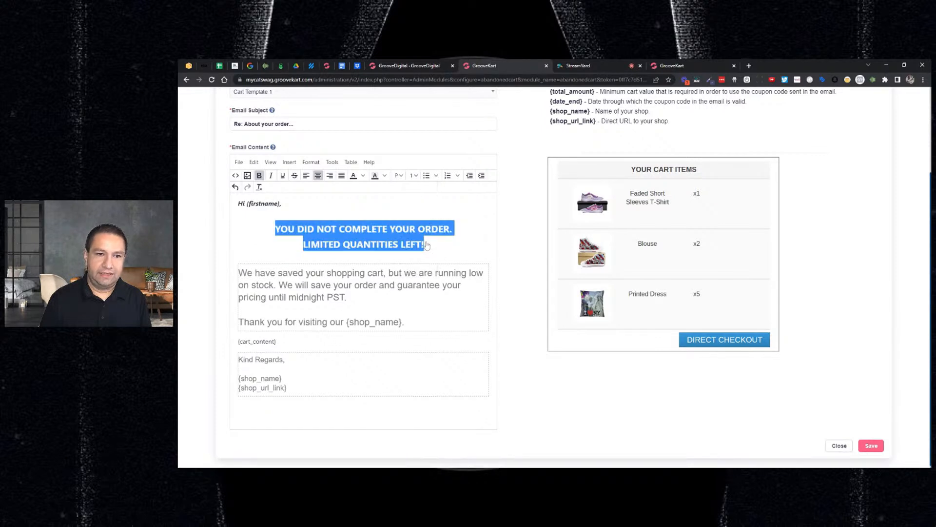
Change the text colour of the email's two-line headline to dark blue
left_click(364, 176)
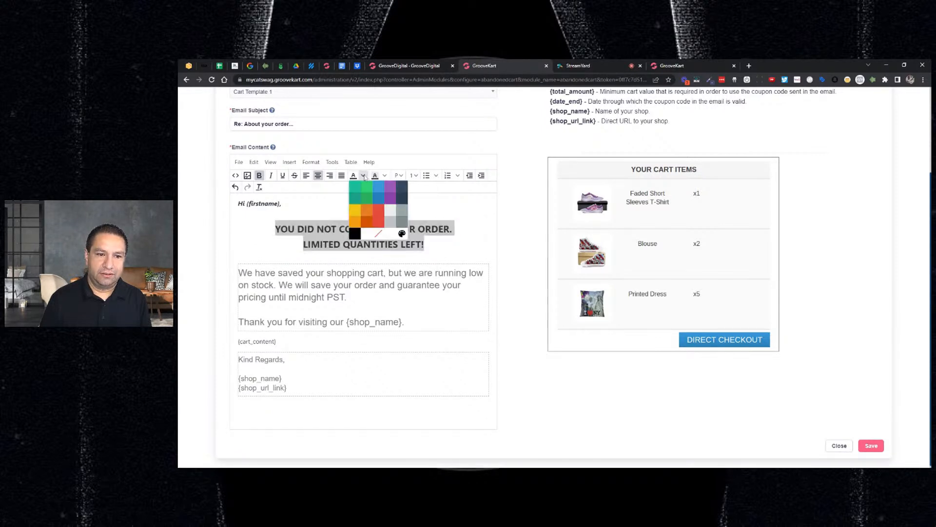
left_click(378, 200)
left_click(425, 245)
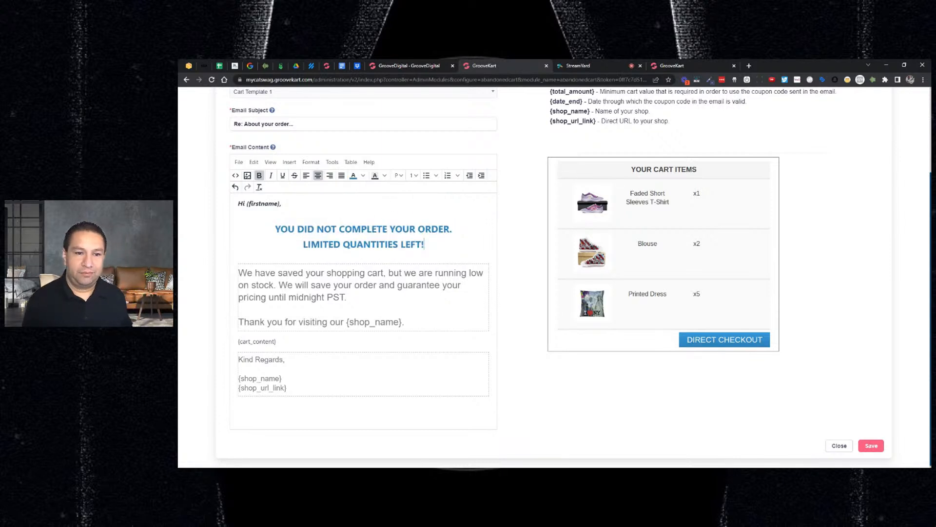
Remove the word "our" before {shop_name} in the thank-you sentence of the email content
scroll(555, 275, "up", 2)
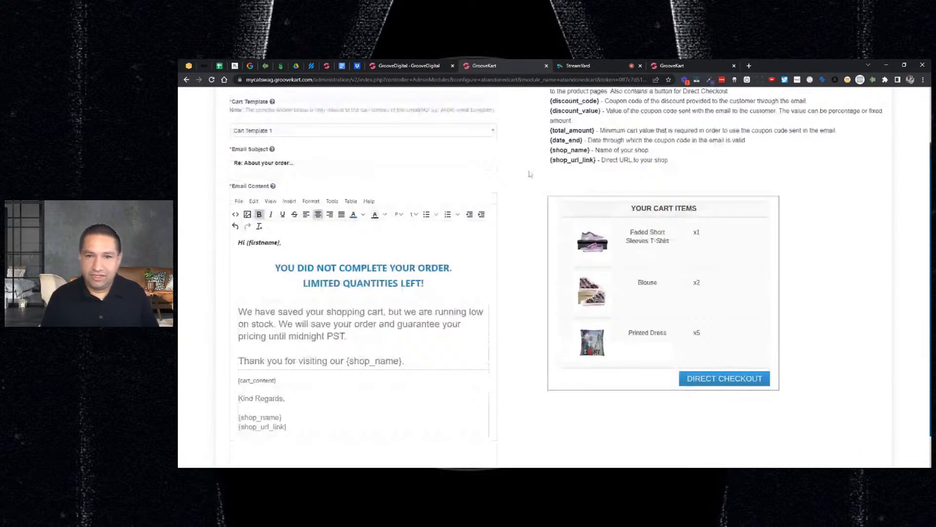
scroll(482, 299, "up", 1)
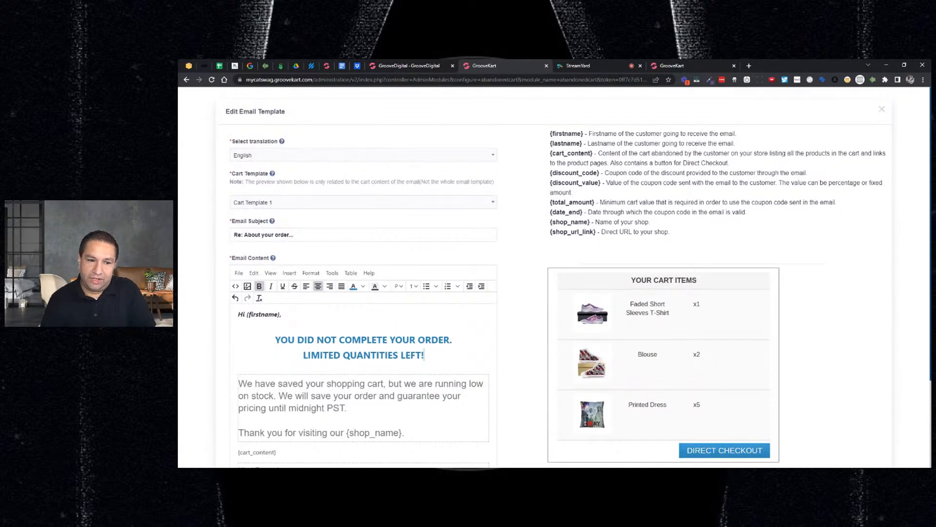
scroll(482, 299, "down", 2)
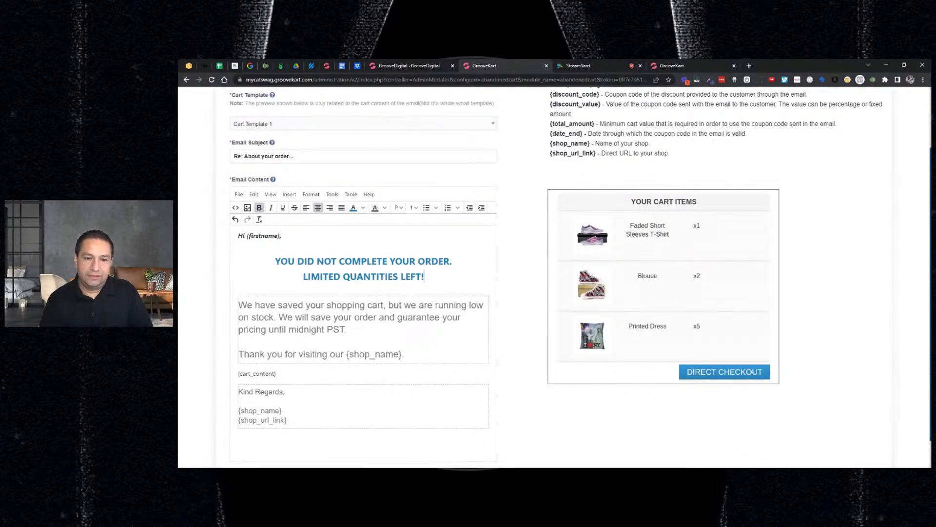
double_click(337, 354)
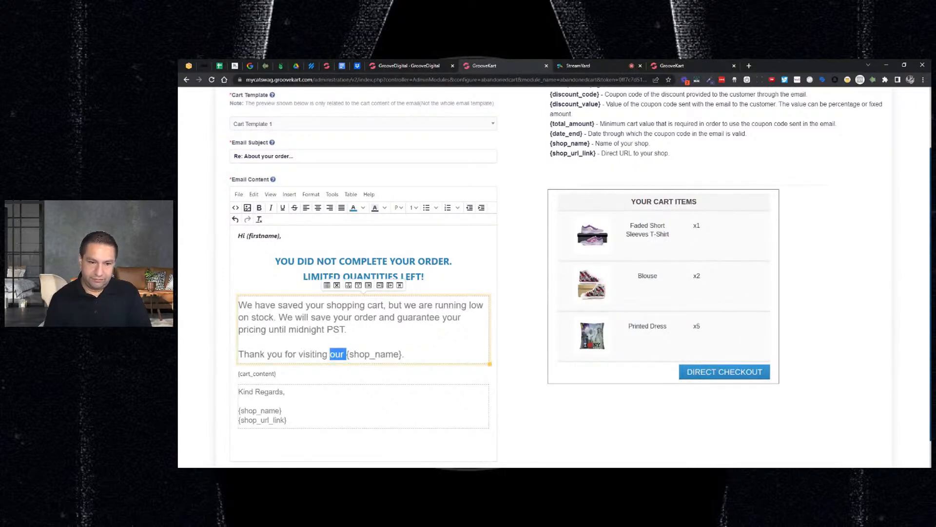
key("BackSpace")
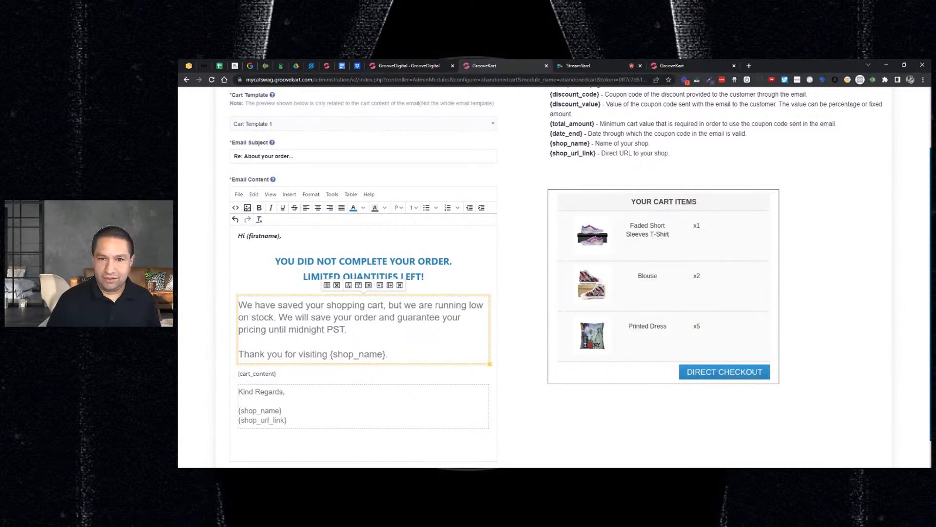
Examine the description of the {cart_content} placeholder and its position in the email content
scroll(556, 274, "up", 3)
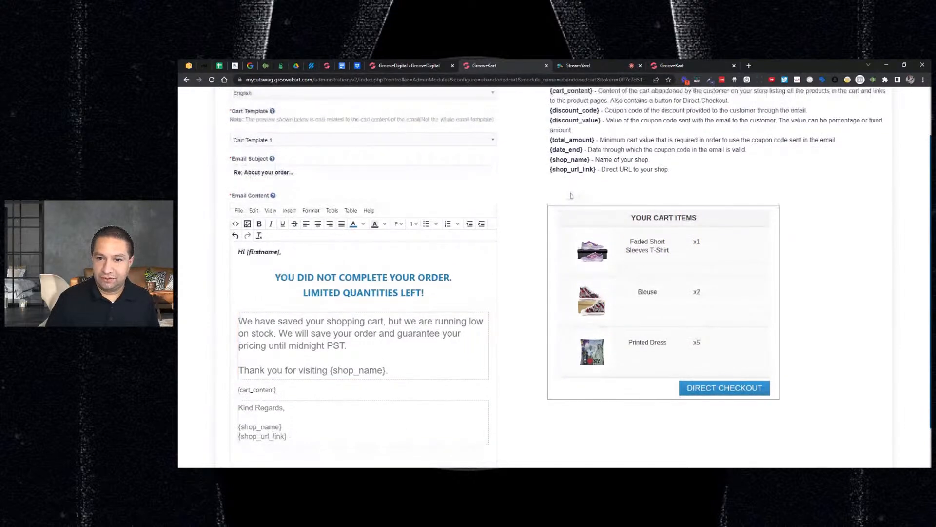
left_click_drag(598, 153, 730, 163)
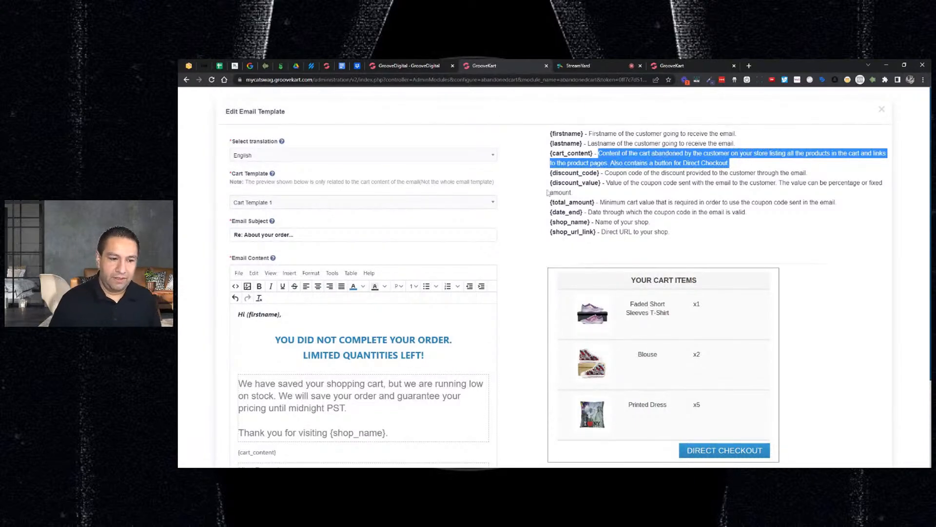
scroll(541, 200, "down", 3)
scroll(541, 277, "down", 1)
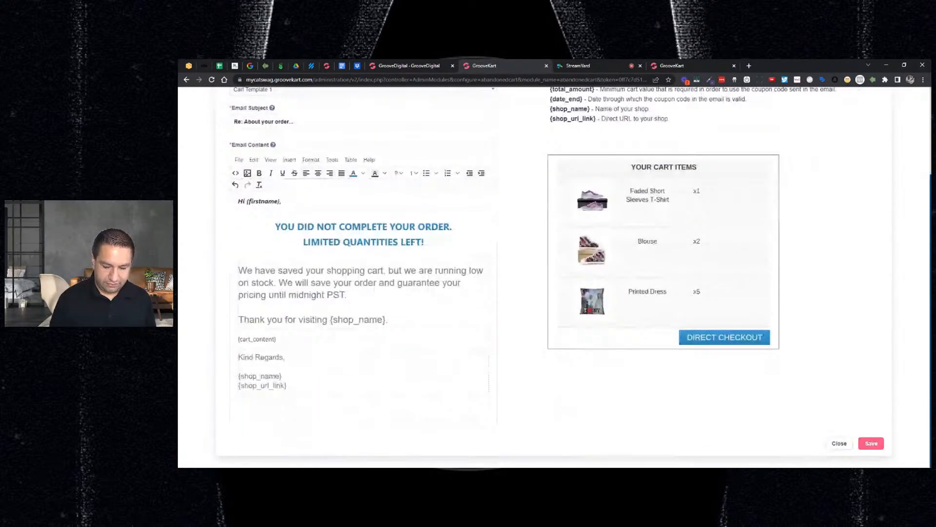
Replace the sign-off "Kind Regards," in the email content with "Thanks in advance,"
left_click(239, 356)
type("See you there")
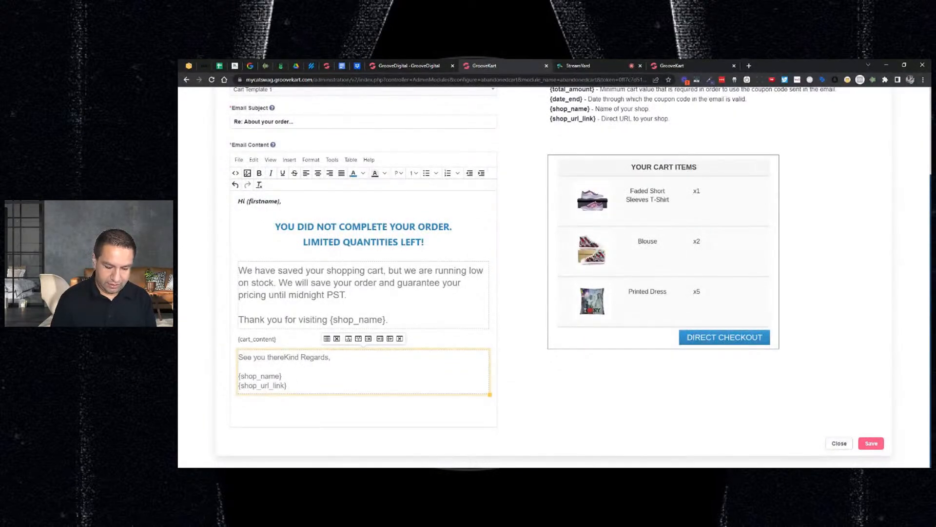
key("shift+Home")
key("BackSpace")
type("Thanks in ad")
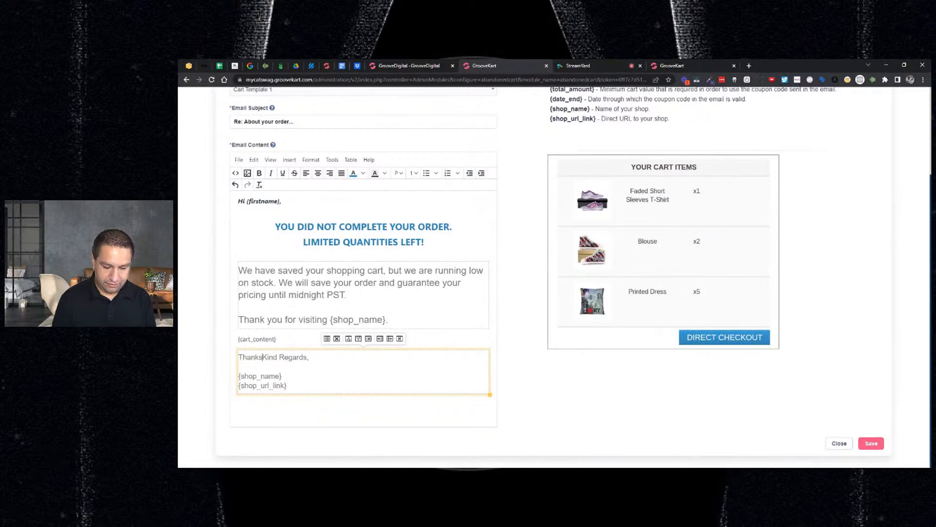
type("vance!")
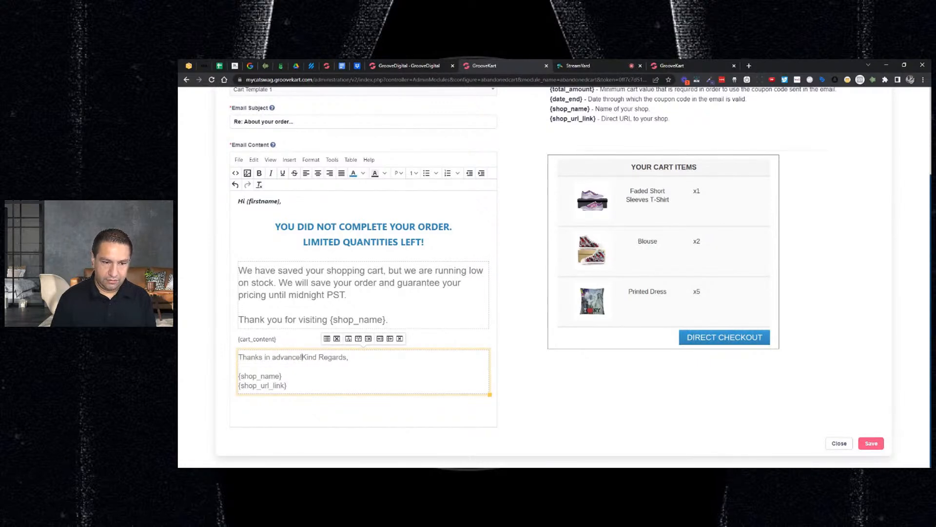
key("shift+End")
key("Delete")
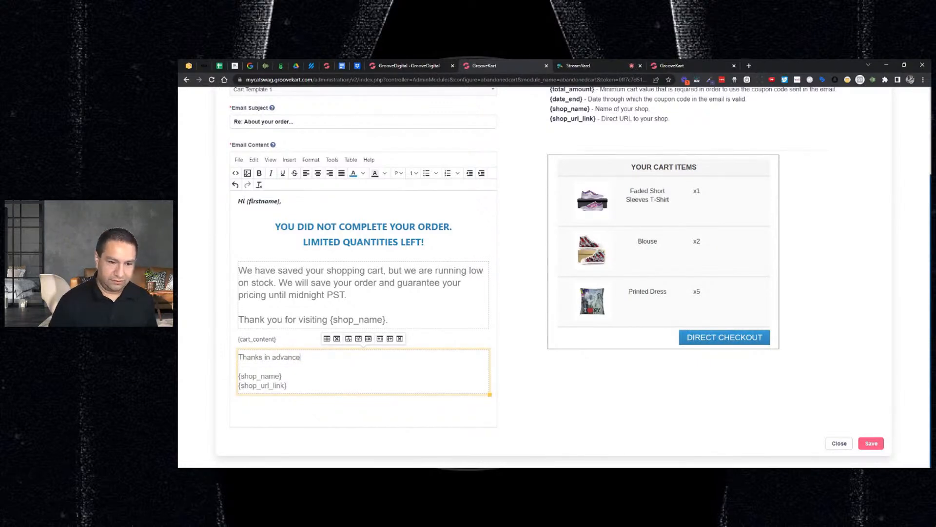
type(",")
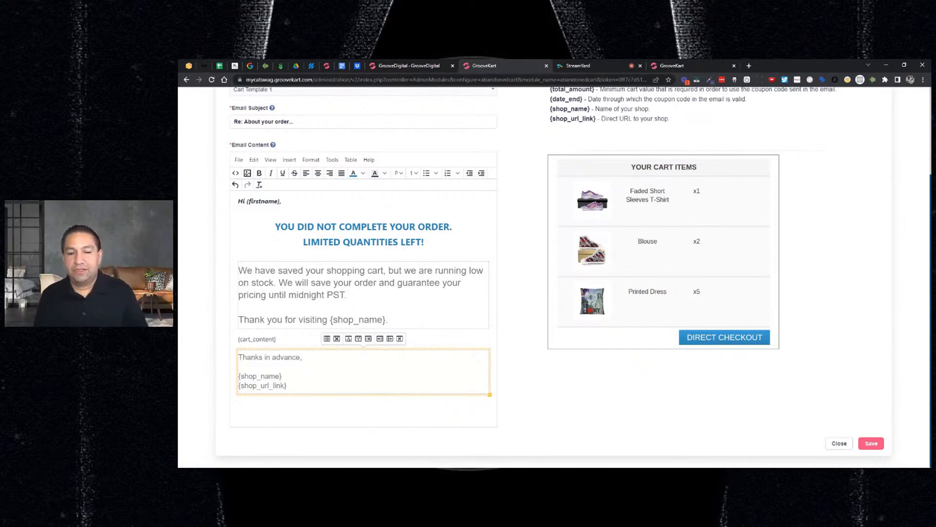
Shorten "we are" to "we're" in the sentence about running low on stock in the email content
scroll(575, 276, "up", 3)
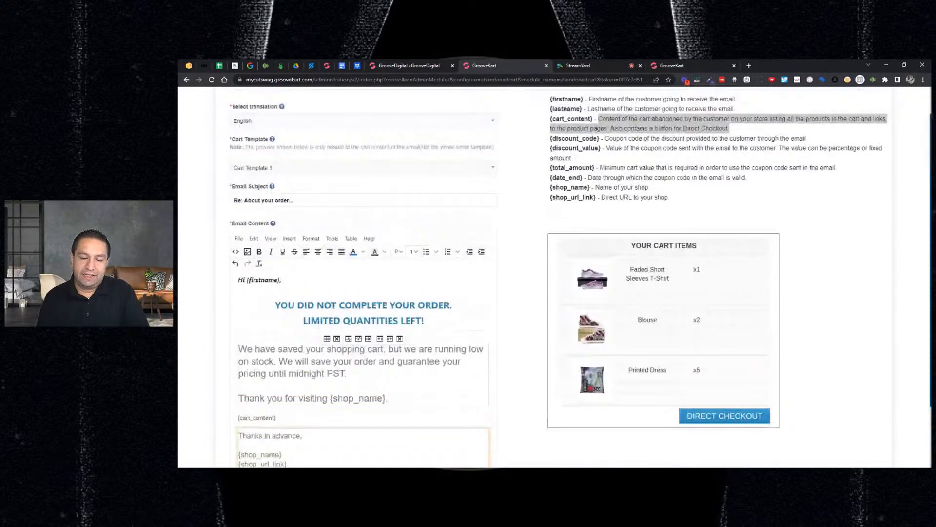
scroll(575, 277, "down", 3)
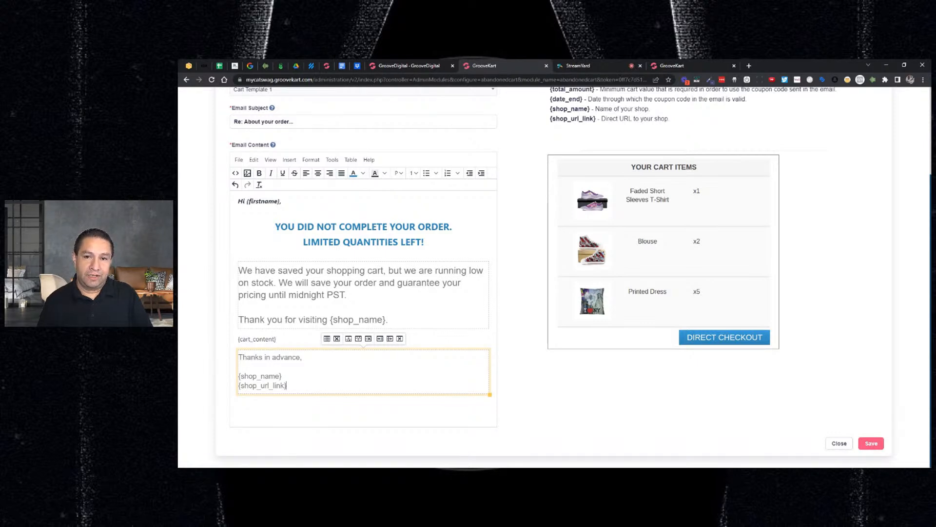
scroll(527, 346, "up", 3)
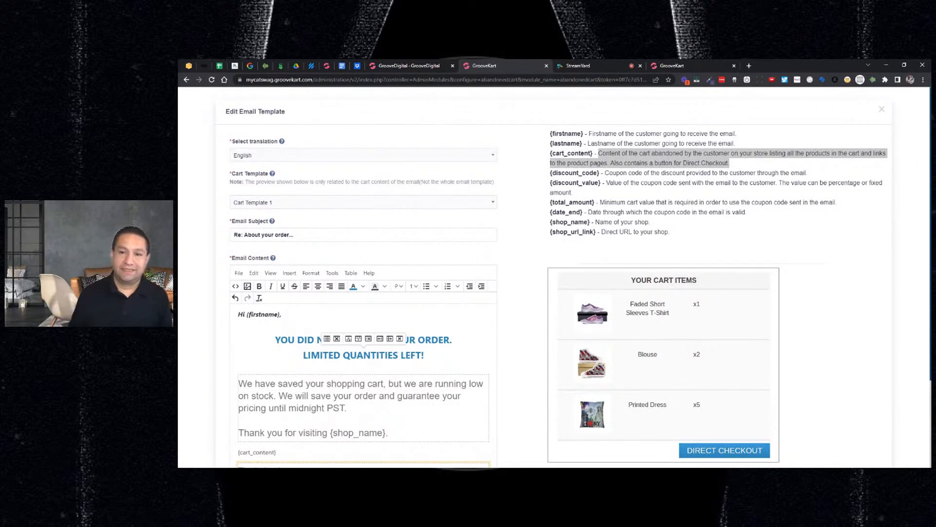
left_click(443, 383)
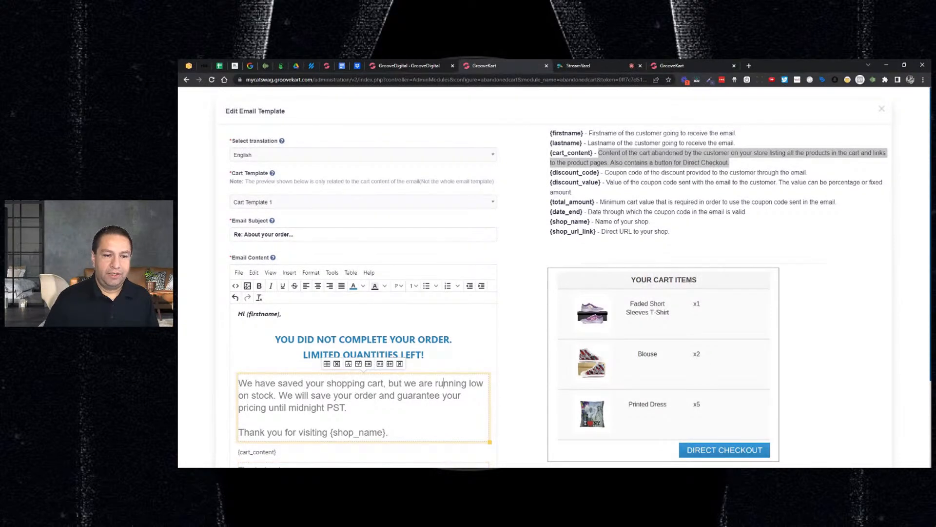
scroll(444, 383, "down", 1)
scroll(444, 383, "down", 2)
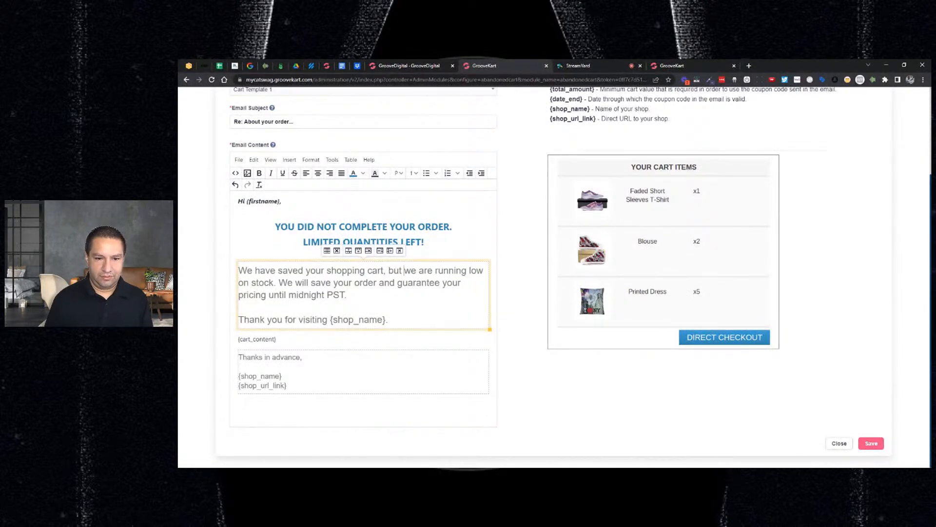
key("Delete")
key("Delete")
type("we're")
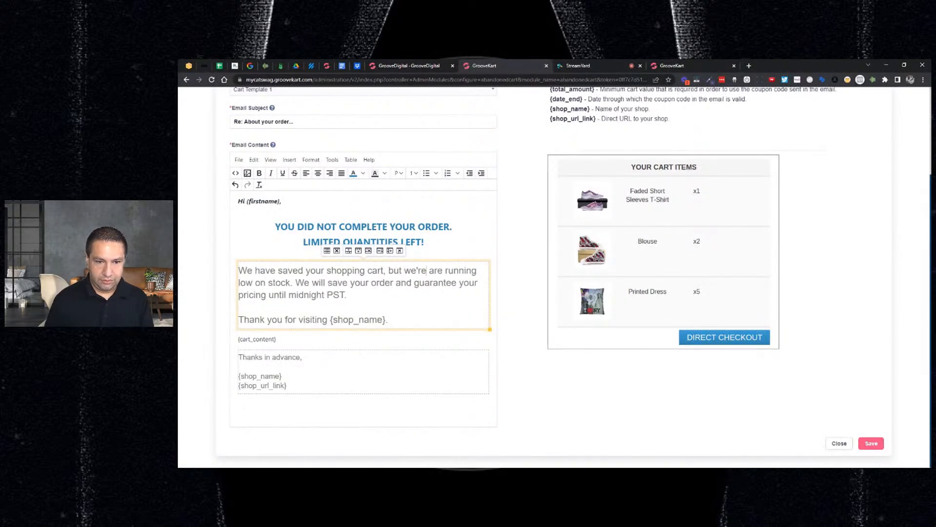
key("Delete")
key("Delete")
key("Delete")
key("Delete")
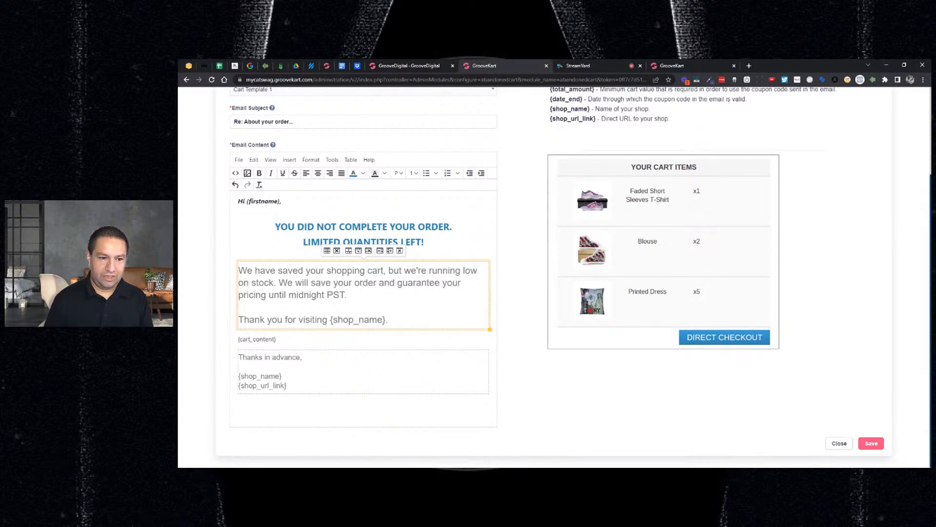
Replace the word "stock" with "inventory" in the email's saved shopping cart paragraph
key("Right")
key("shift+Right")
key("shift+Right")
key("shift+Right")
key("shift+Right")
key("shift+Right")
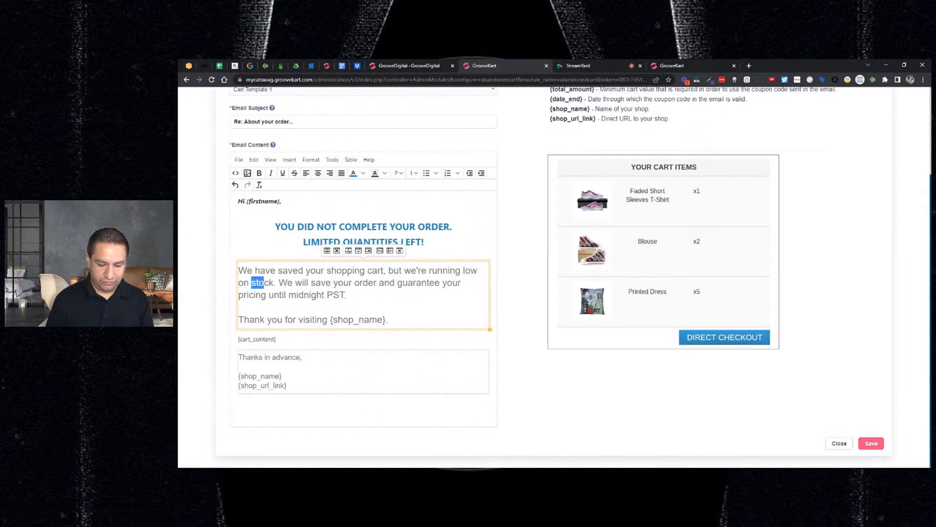
type("inventory")
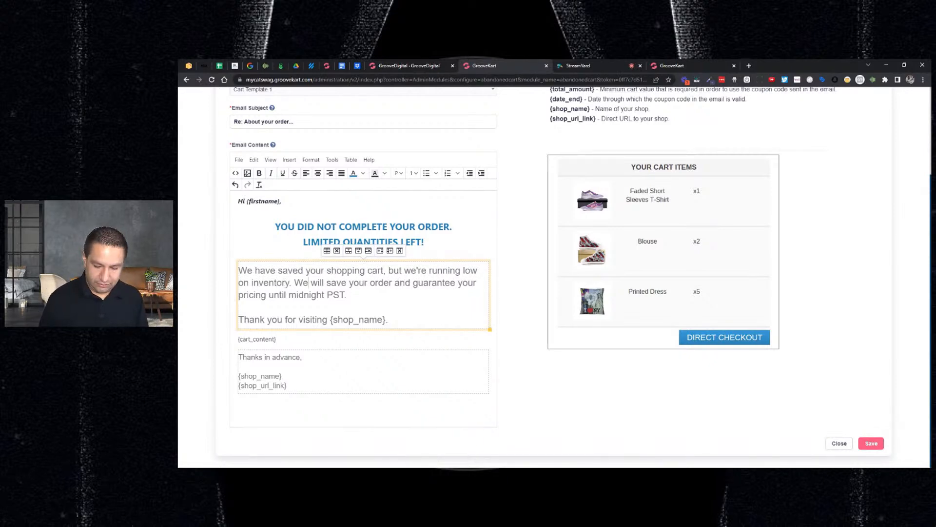
Shorten "We will" to "We'll" in the sentence that guarantees the pricing until midnight PST
key("Delete")
key("Delete")
key("Delete")
type("'")
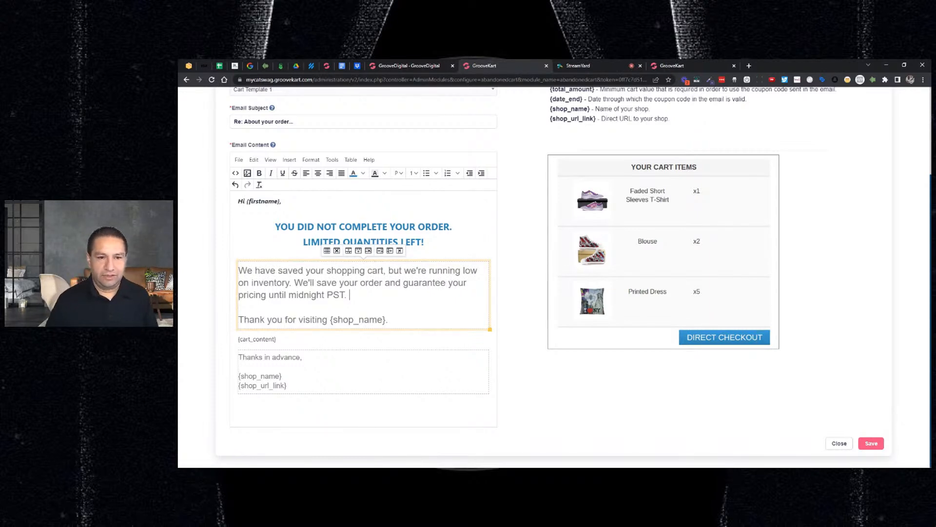
Add the line "Act now so you do not lose your order." below the midnight PST sentence in the email content
left_click(502, 362)
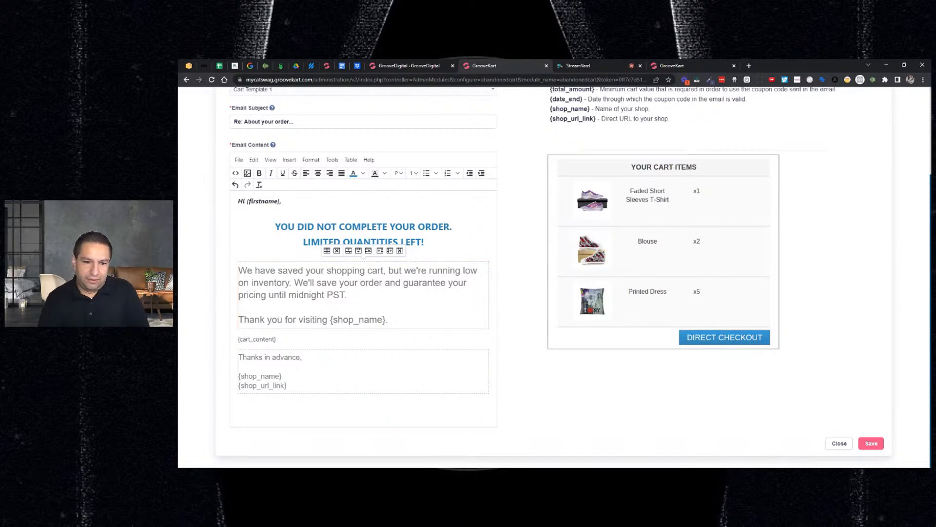
key("BackSpace")
key("BackSpace")
key("Return")
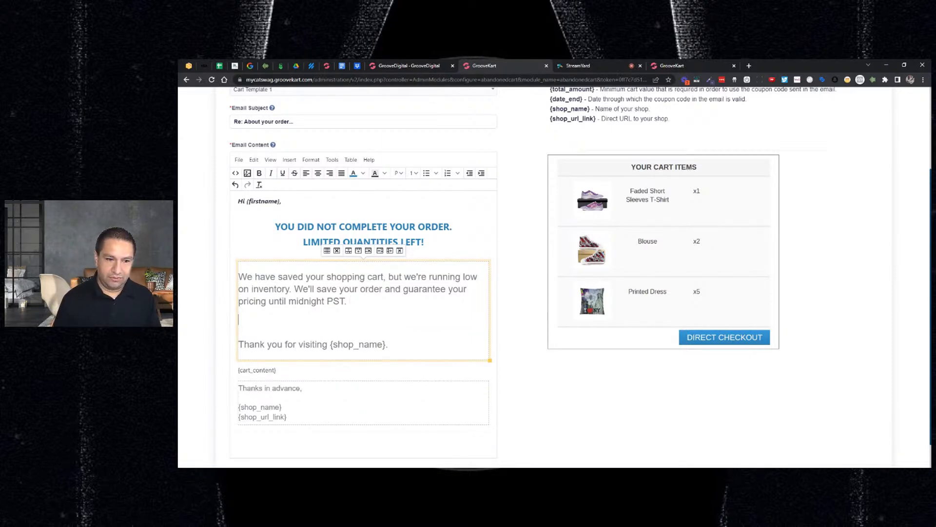
type("Act noe")
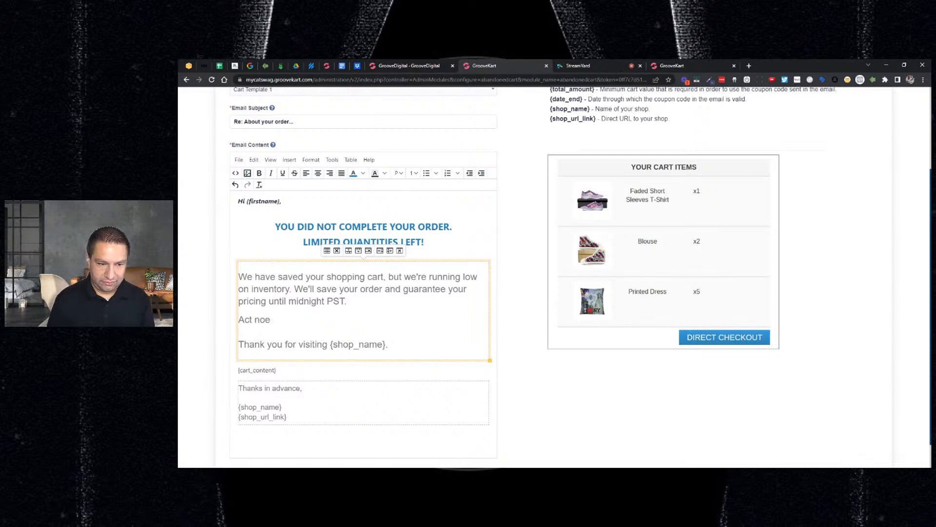
key("BackSpace")
type("e s")
key("BackSpace")
key("BackSpace")
key("BackSpace")
type("w so you do not lose your")
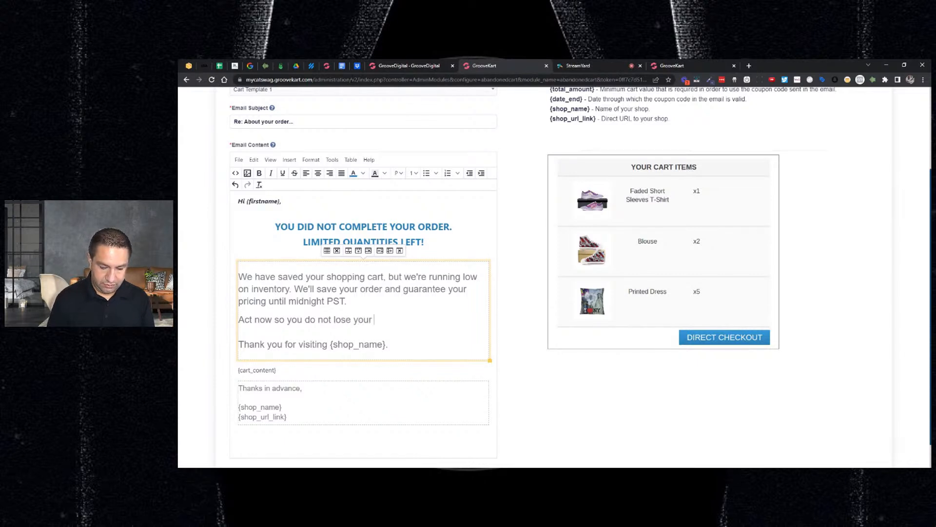
type(" order.")
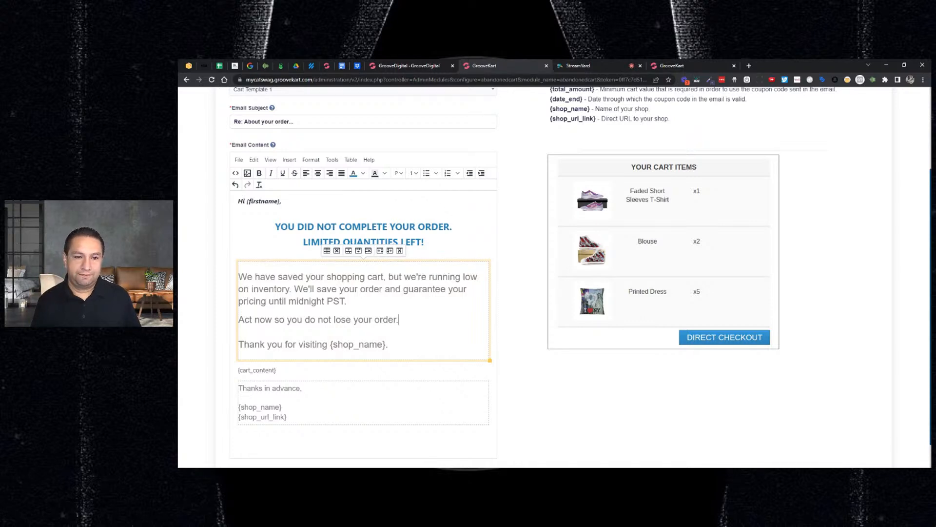
Review the whole edited email template and save it
scroll(511, 352, "down", 1)
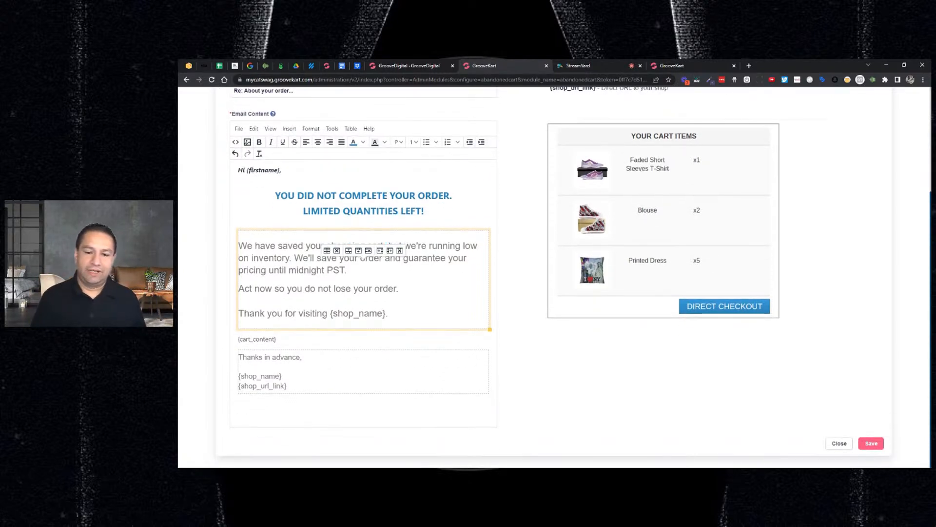
scroll(512, 342, "up", 3)
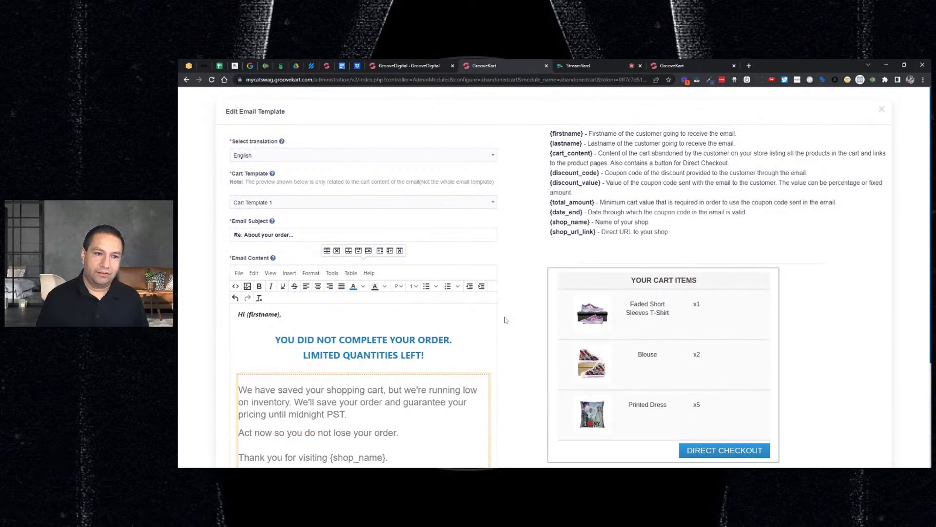
scroll(433, 230, "down", 2)
scroll(790, 370, "down", 1)
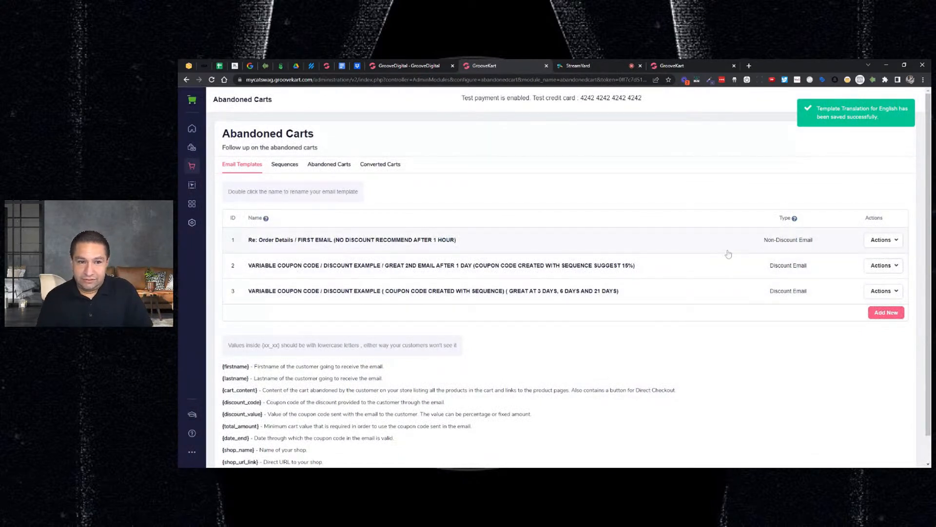
Open the second email template, the variable coupon code discount example recommended after 1 day, for editing
left_click(879, 265)
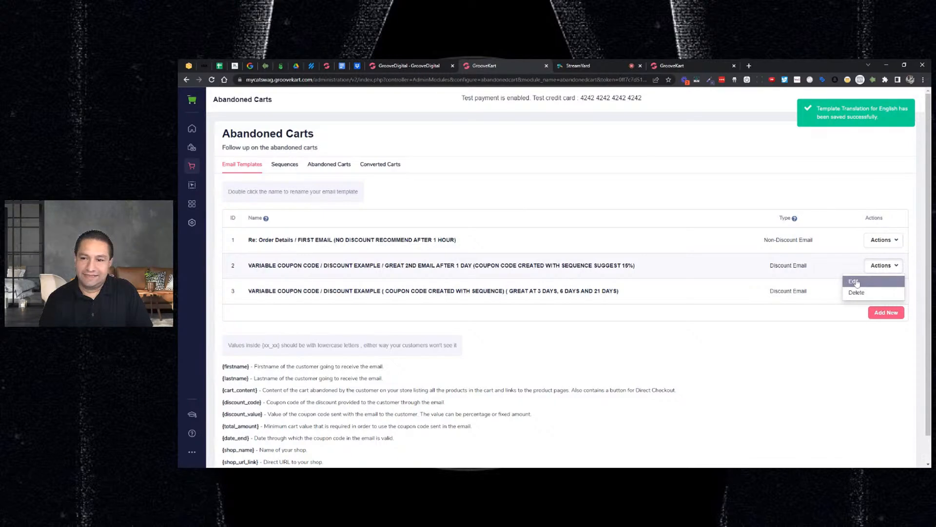
left_click(855, 282)
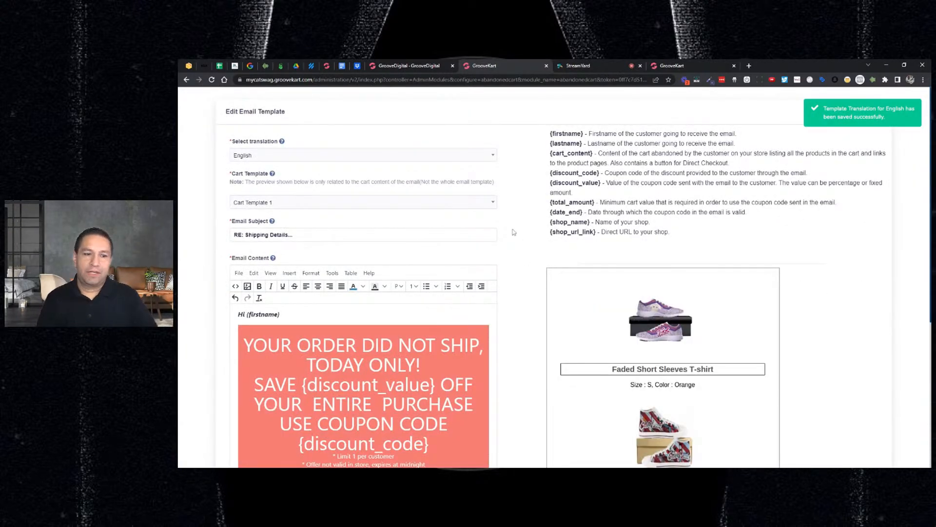
scroll(504, 234, "down", 1)
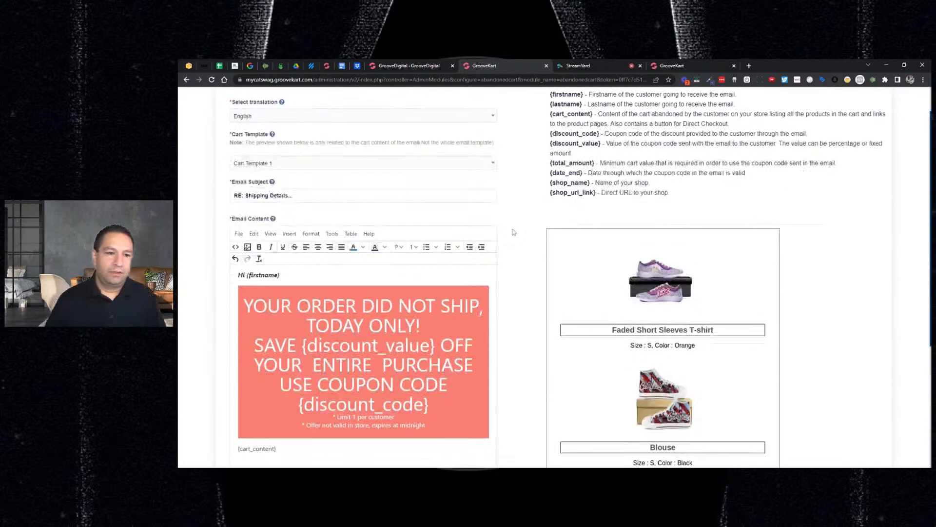
Try Cart Template 5 and Cart Template 2 for the discount email and check their cart previews
left_click(394, 166)
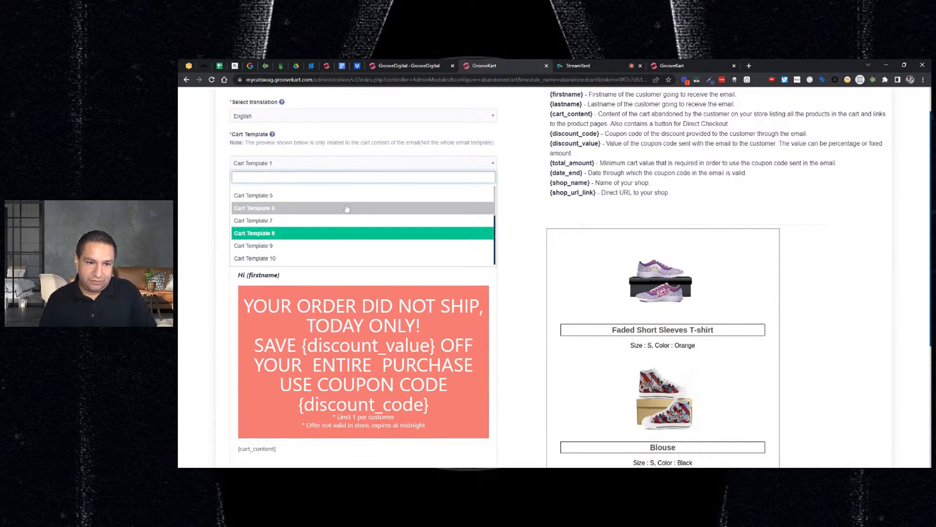
left_click(263, 195)
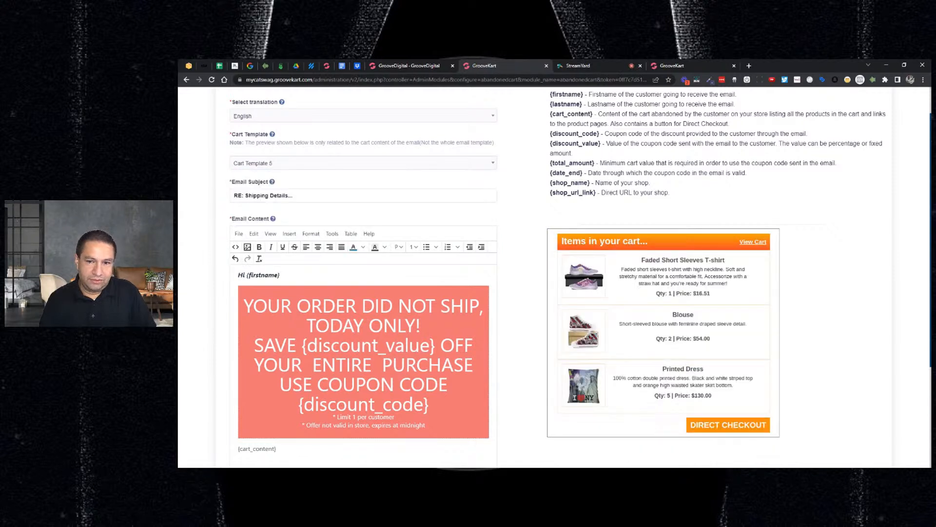
left_click(350, 165)
left_click(276, 209)
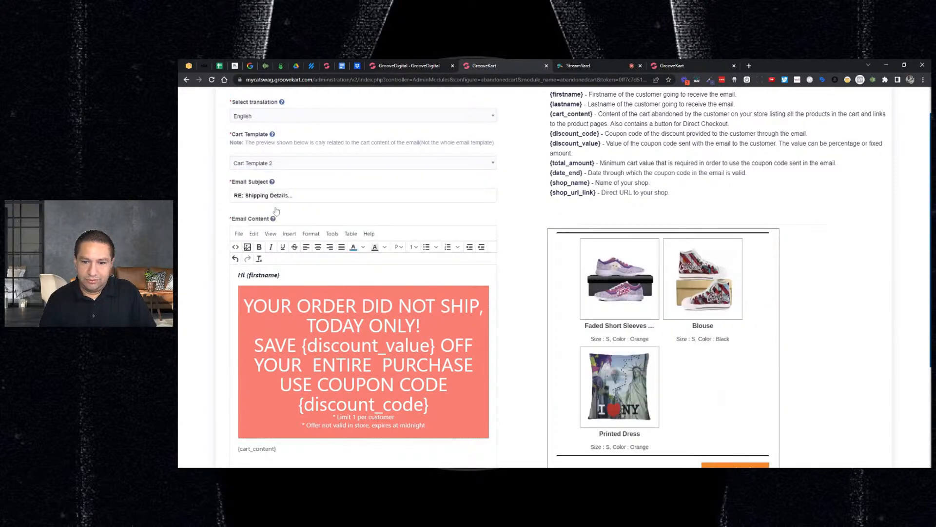
scroll(687, 304, "down", 2)
scroll(686, 303, "up", 3)
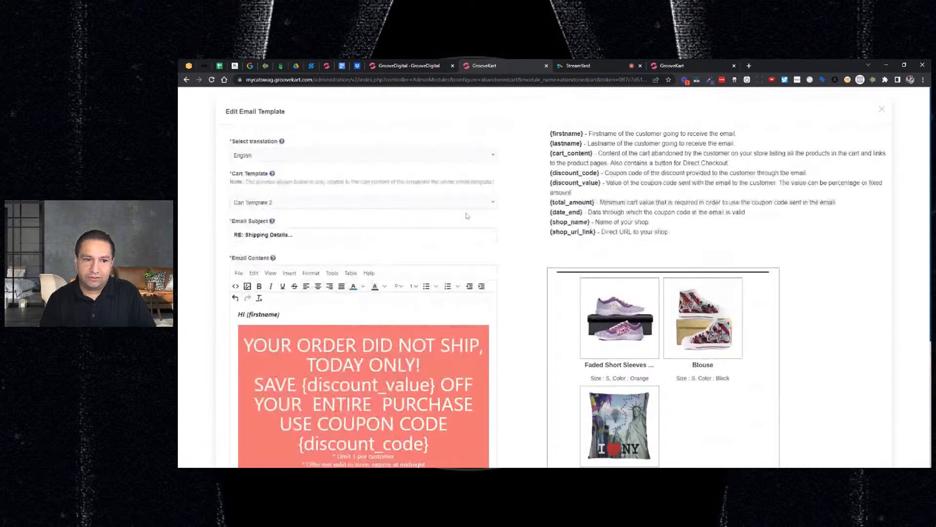
Try Cart Template 3 for the discount email and look through its cart preview
left_click(334, 203)
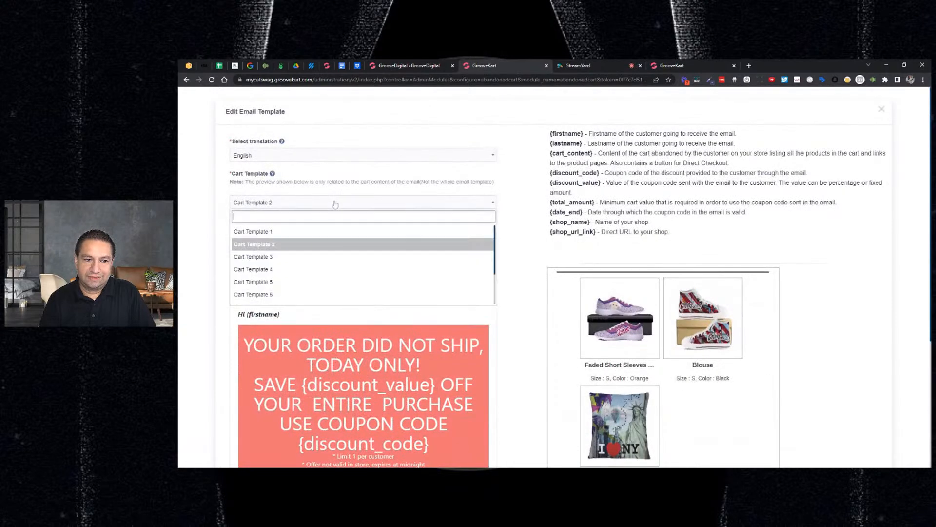
left_click(275, 256)
scroll(711, 297, "down", 2)
scroll(706, 297, "up", 2)
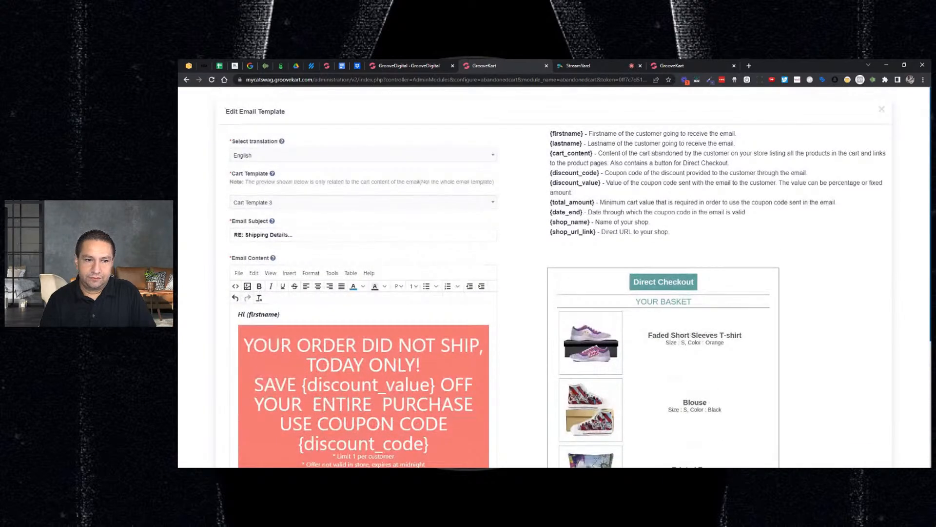
Set the discount email's cart template to Cart Template 4 and look through its preview
left_click(344, 203)
left_click(331, 269)
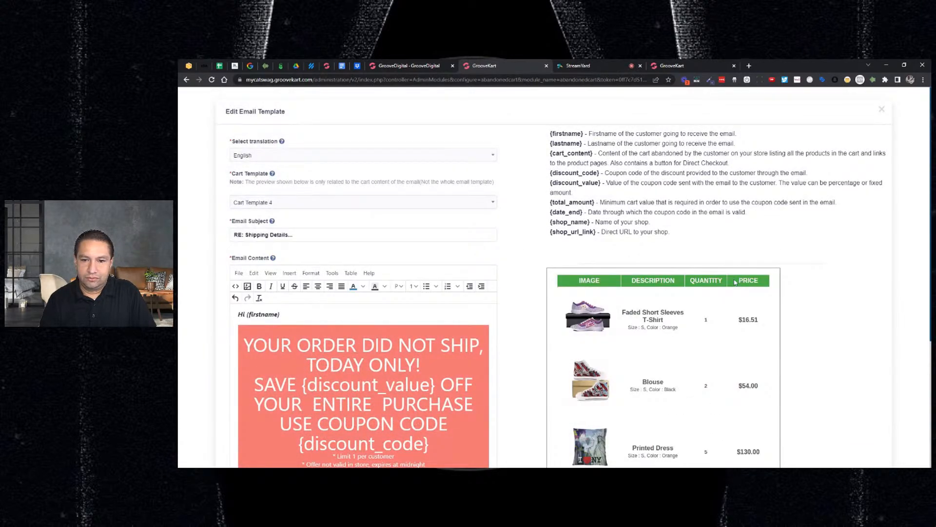
scroll(739, 281, "down", 2)
scroll(740, 282, "up", 2)
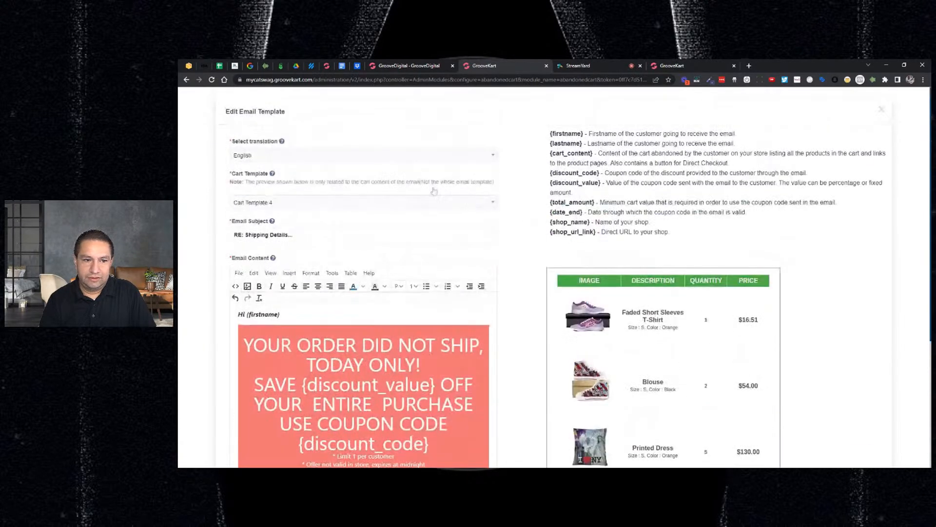
Try Cart Template 5, Cart Template 6 and Cart Template 1 for the discount email and check their cart previews
left_click(388, 204)
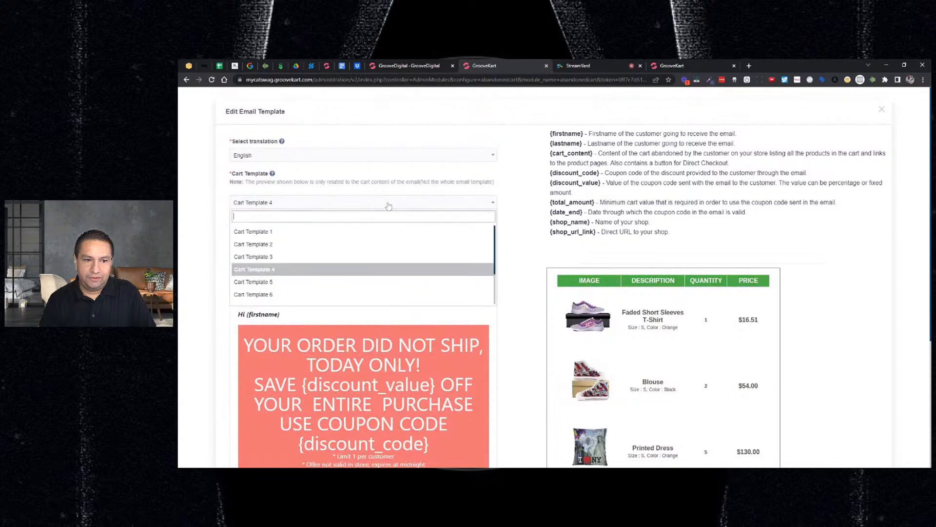
left_click(293, 281)
scroll(689, 307, "down", 1)
left_click(373, 164)
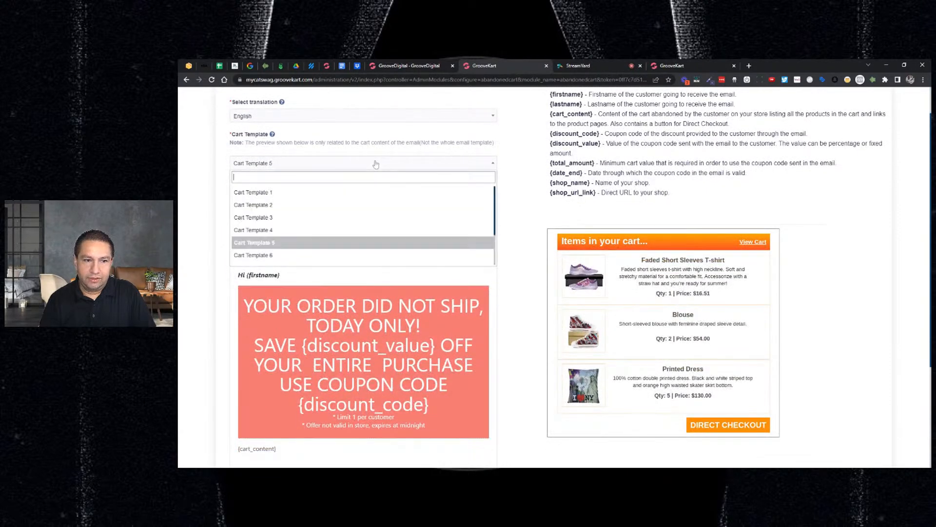
left_click(303, 256)
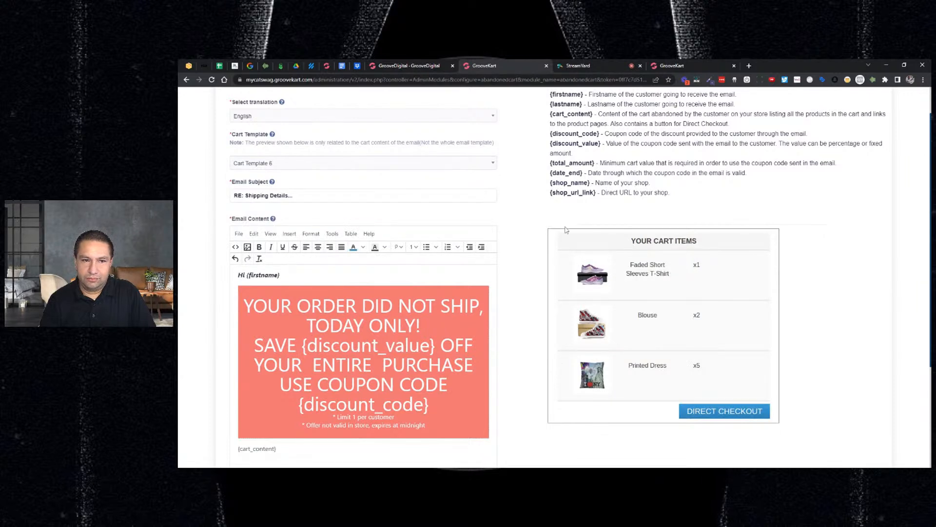
left_click(397, 165)
left_click(341, 192)
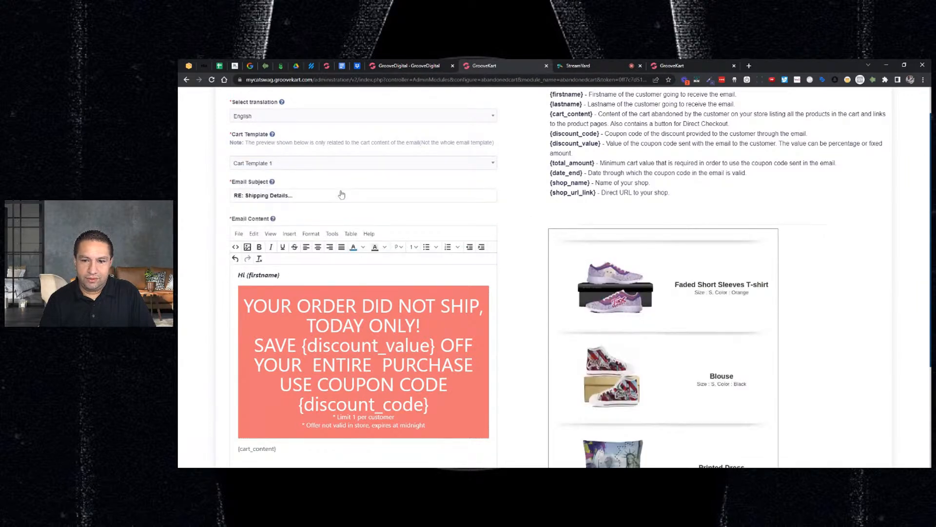
scroll(711, 249, "down", 3)
scroll(711, 249, "up", 3)
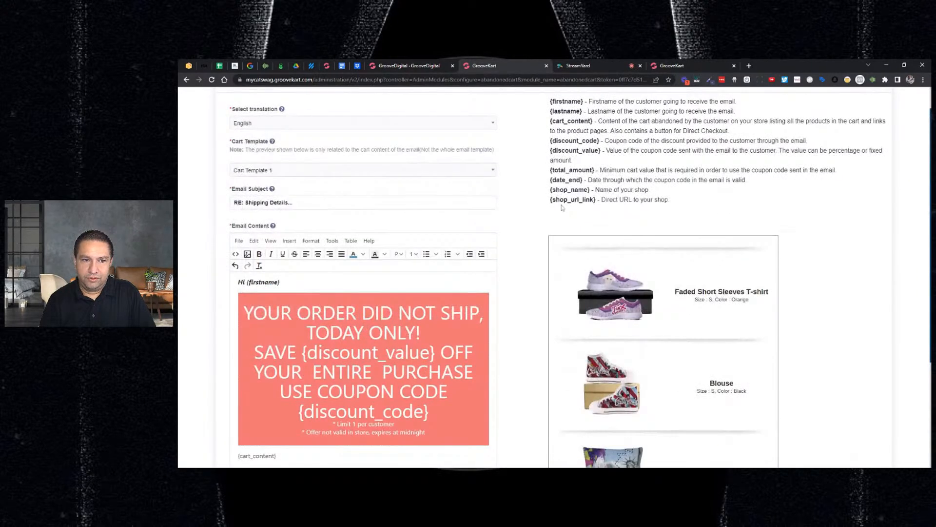
Set the discount email's cart template to Cart Template 6 and look through its cart preview
left_click(425, 169)
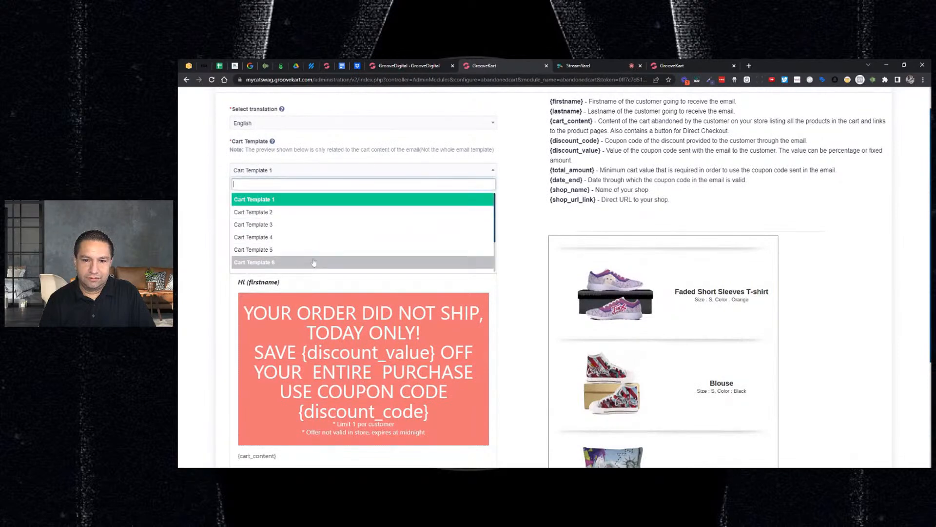
left_click(337, 262)
scroll(857, 252, "down", 2)
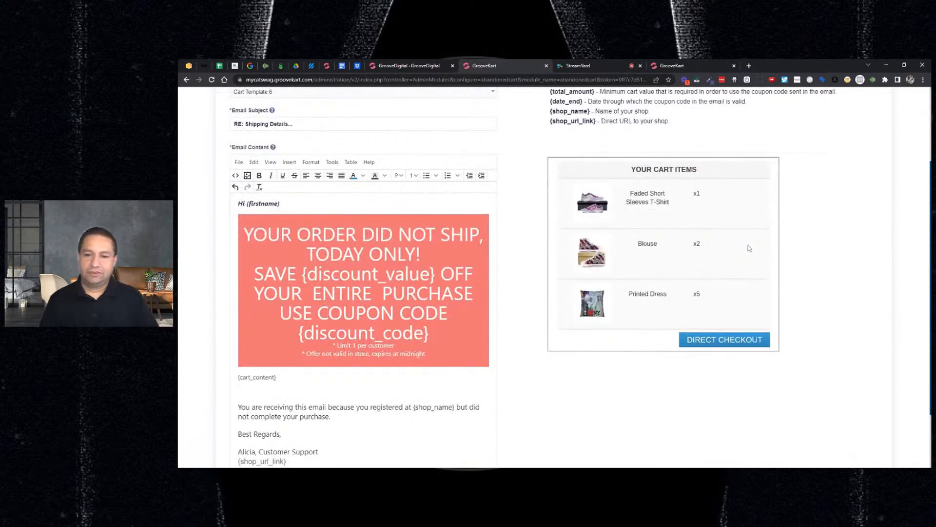
scroll(750, 249, "up", 2)
scroll(726, 322, "down", 1)
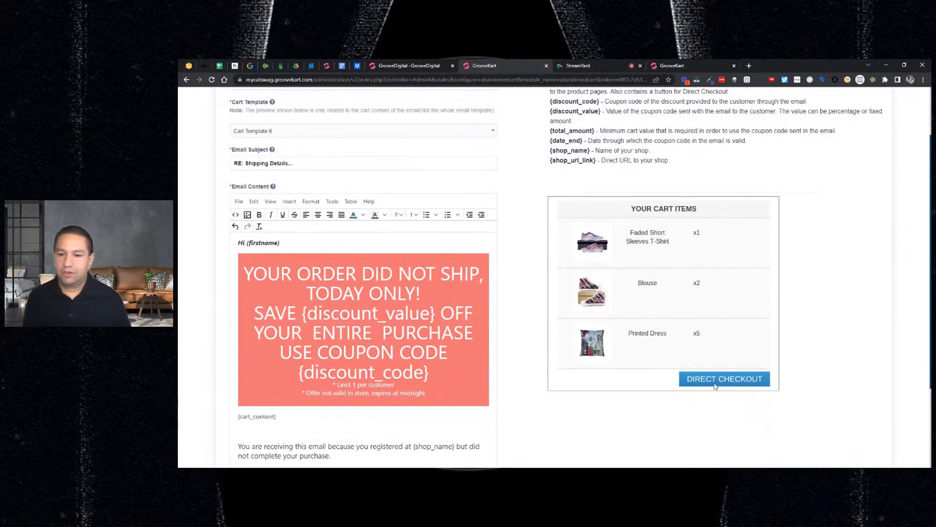
scroll(418, 267, "up", 3)
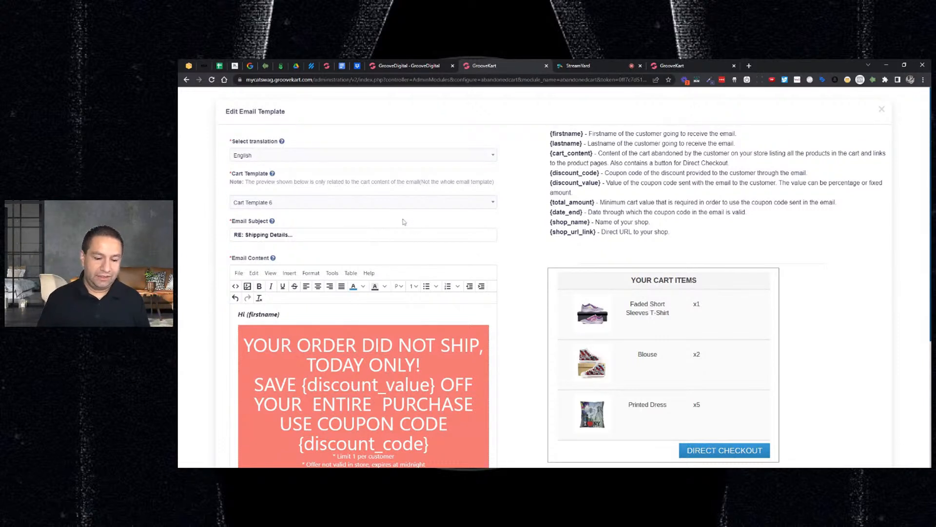
Open Google in a new browser tab and search for "best abandoned cart subject lines"
left_click(749, 66)
type("google.com")
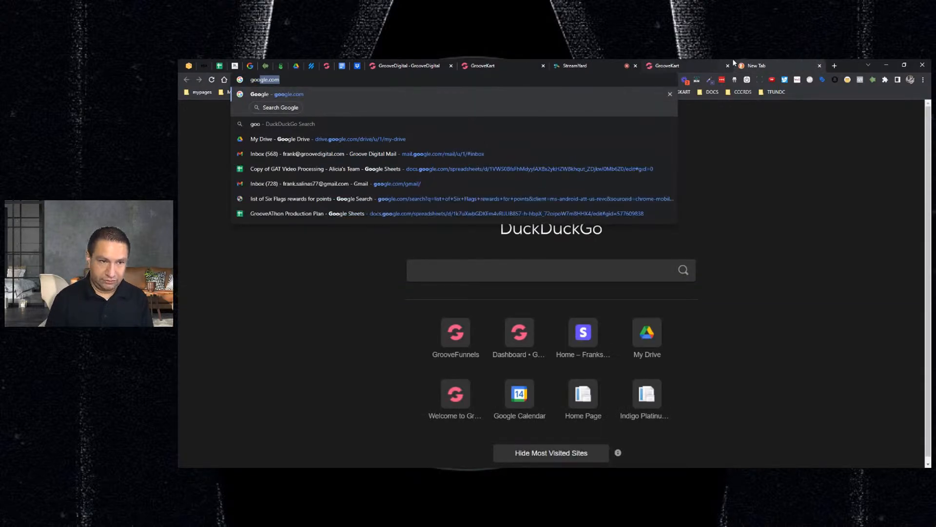
key("Return")
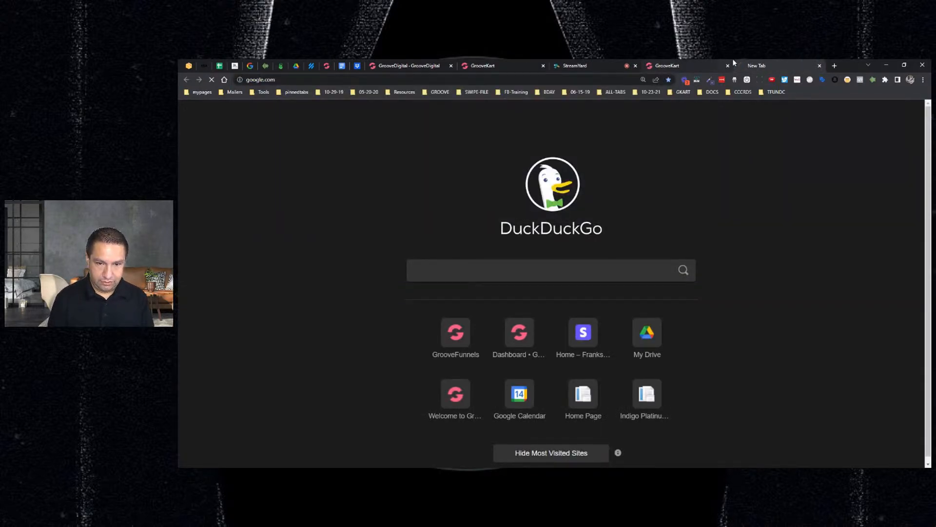
type("best aba")
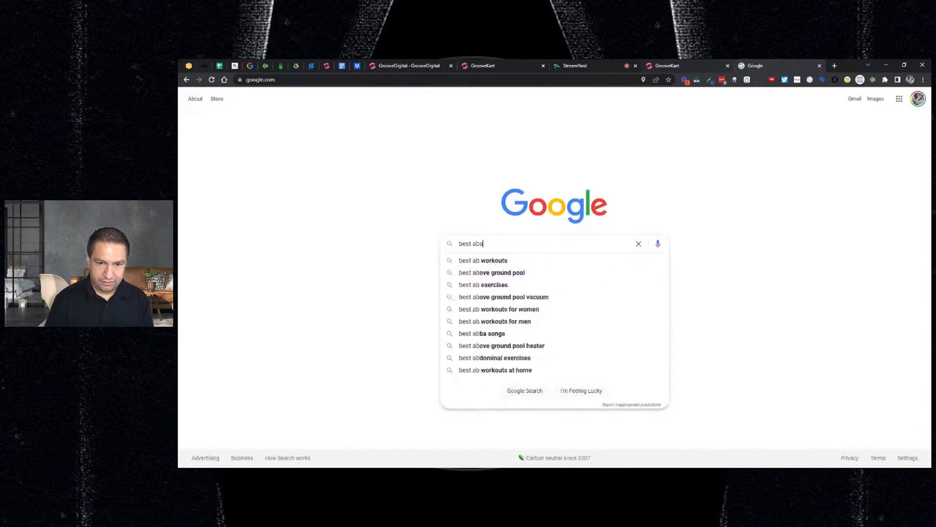
type("ndoned cart emails")
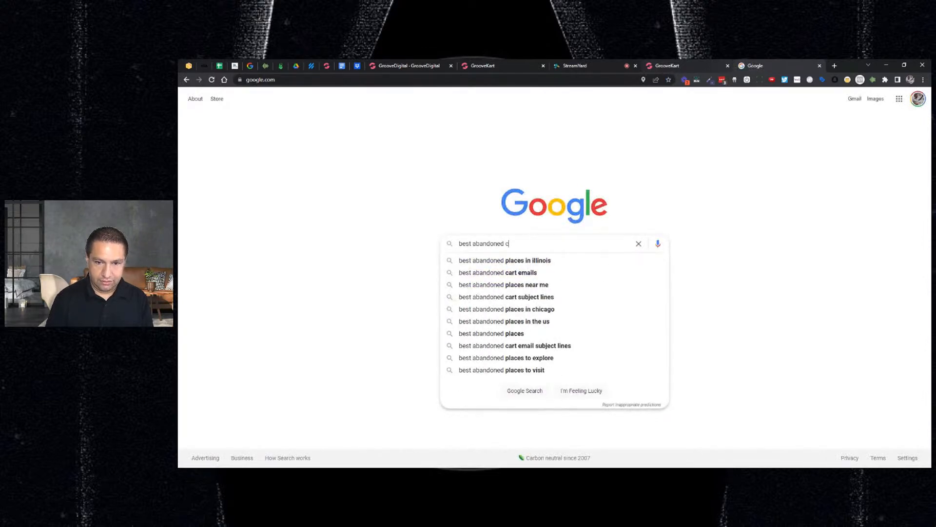
key("Down")
key("Down")
key("Return")
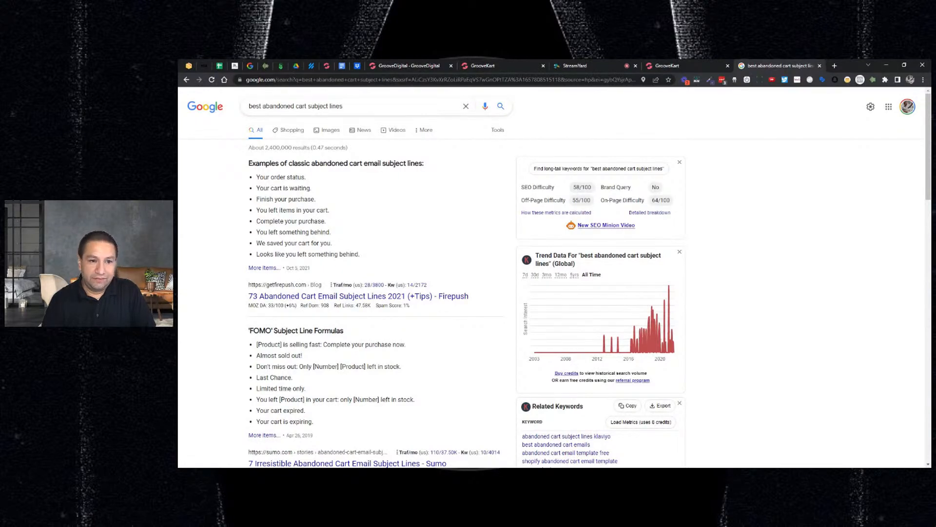
Look through the subject line search results and open Sumo's article "7 Irresistible Abandoned Cart Email Subject Lines"
scroll(559, 279, "down", 3)
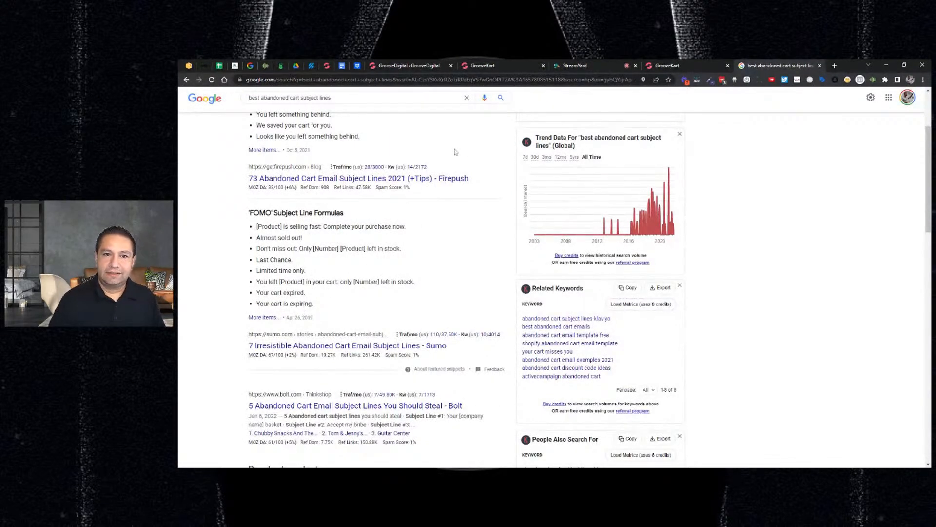
left_click(463, 67)
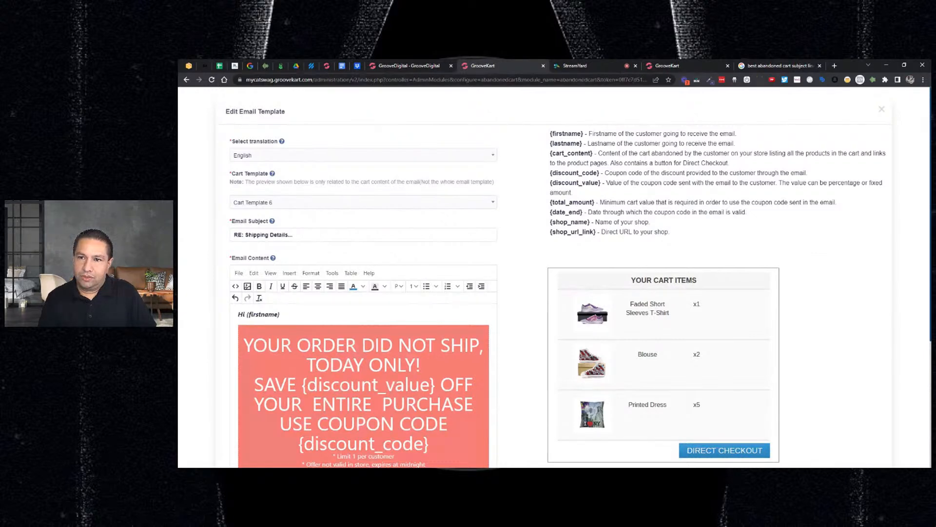
left_click(770, 68)
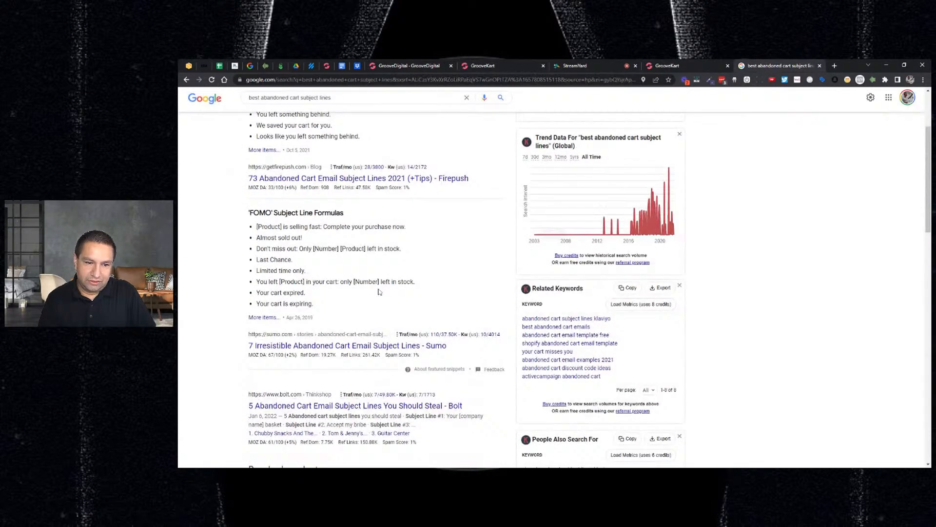
scroll(380, 292, "down", 2)
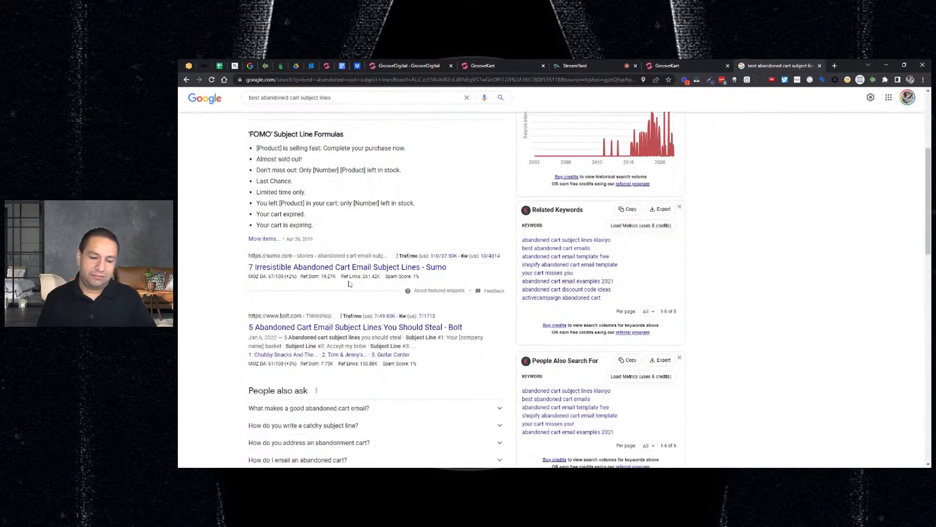
left_click(361, 267)
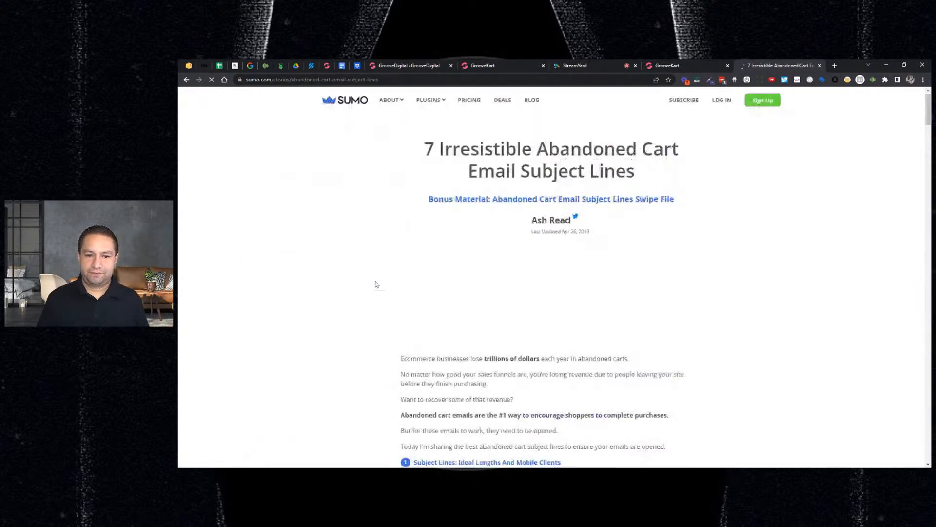
Read the article's 'Forgot Something' and 'Incentivized' sections for subject line examples and formulas
scroll(379, 289, "down", 4)
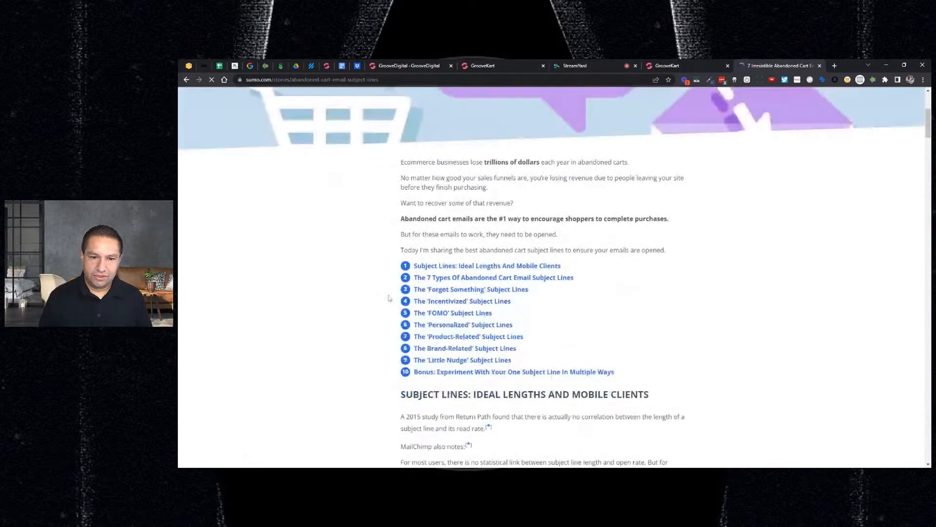
scroll(505, 291, "down", 4)
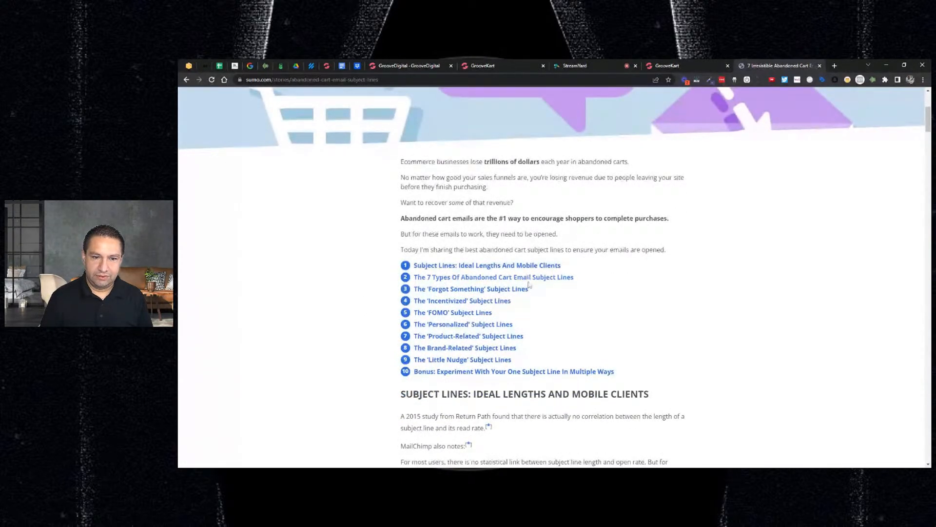
scroll(455, 255, "up", 10)
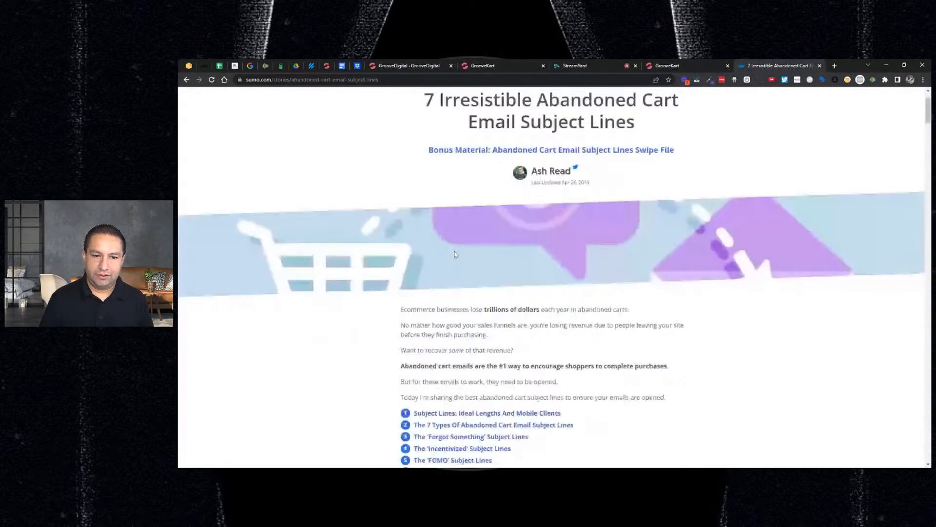
scroll(469, 255, "down", 5)
scroll(475, 254, "up", 5)
scroll(500, 215, "down", 15)
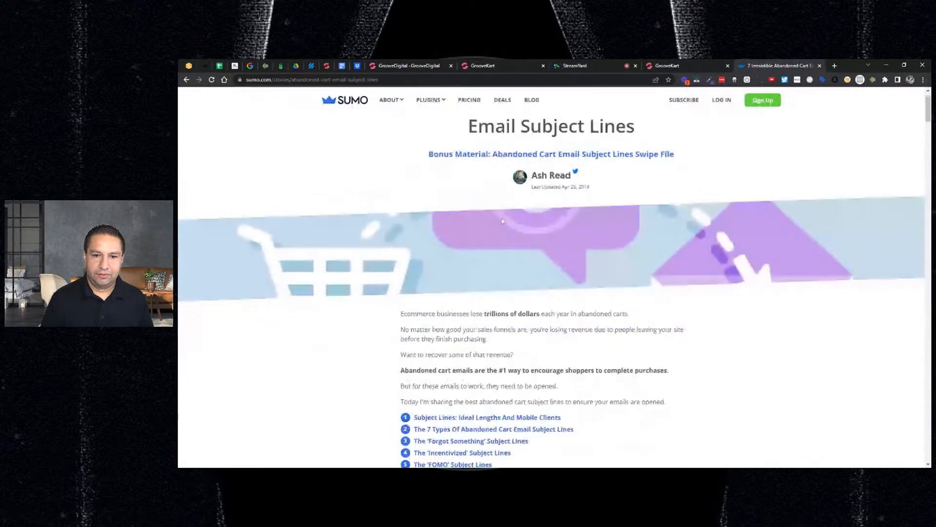
scroll(554, 276, "down", 2)
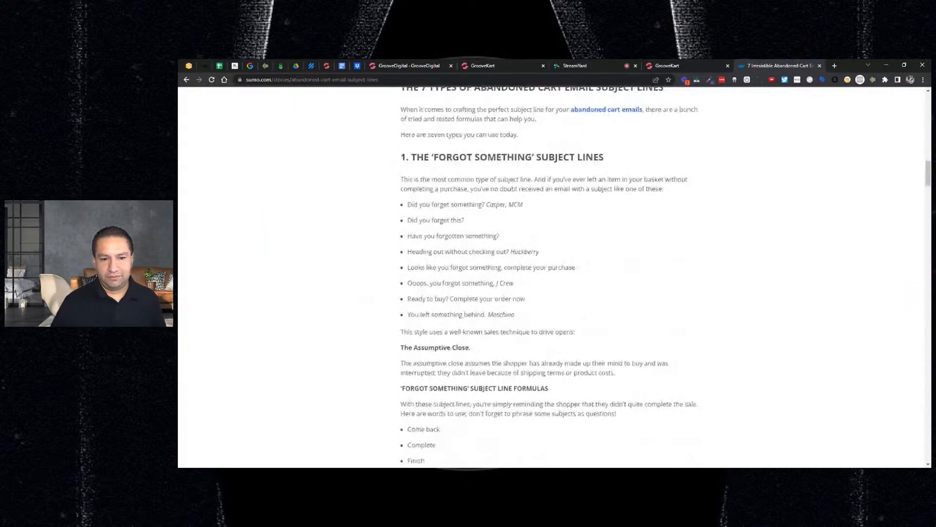
scroll(495, 209, "down", 6)
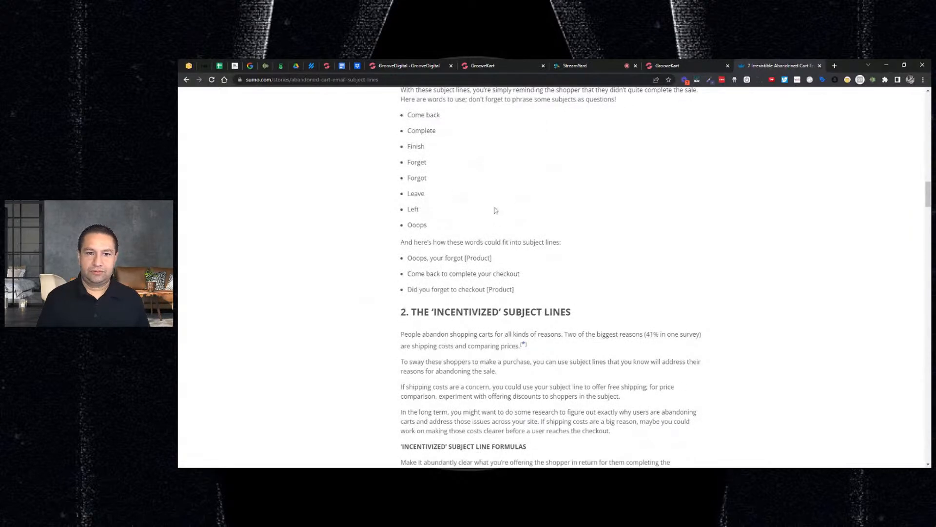
scroll(431, 187, "down", 2)
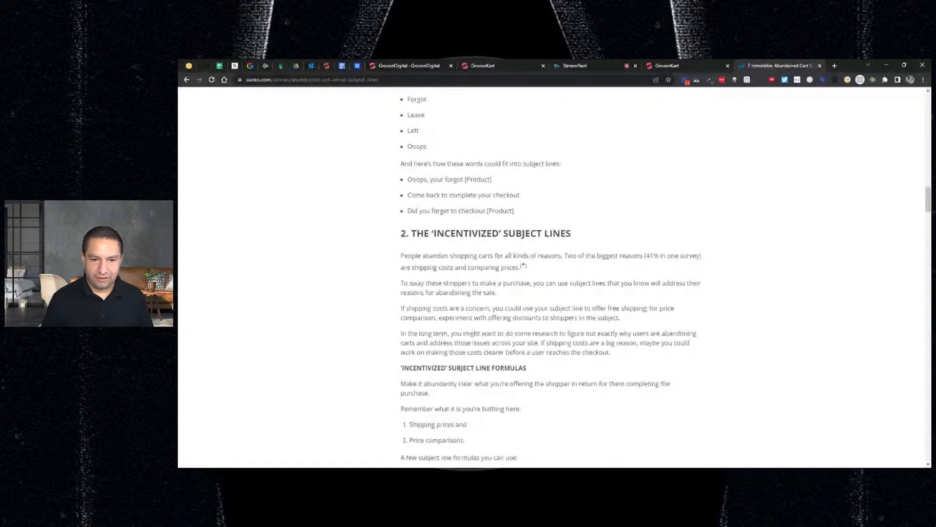
scroll(481, 284, "down", 3)
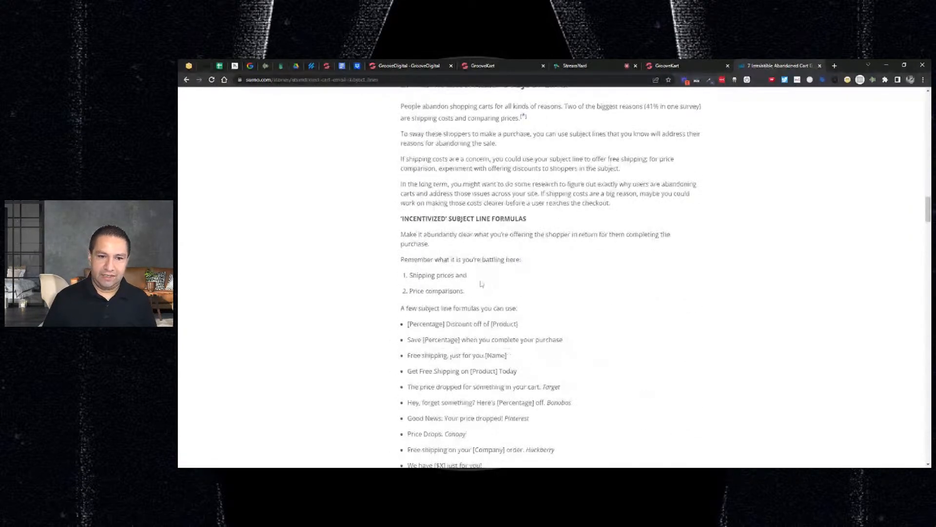
scroll(482, 284, "down", 1)
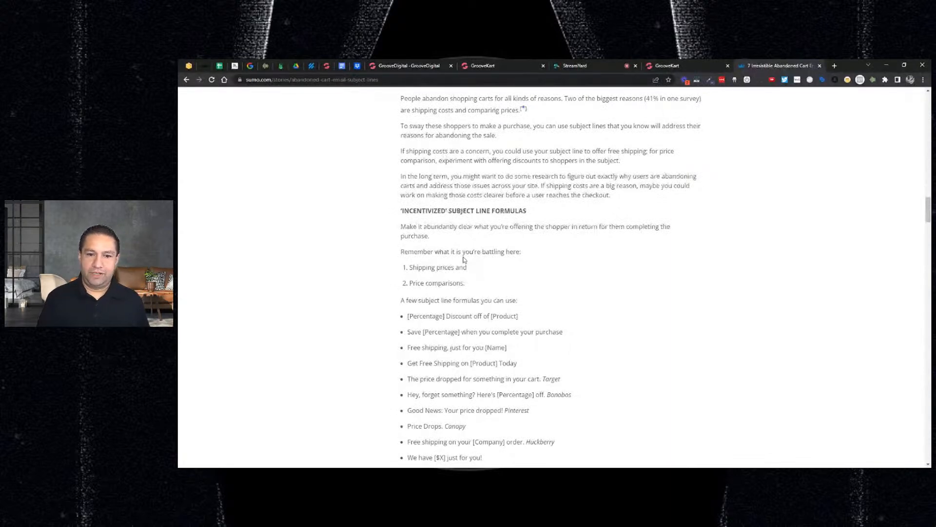
scroll(494, 266, "down", 2)
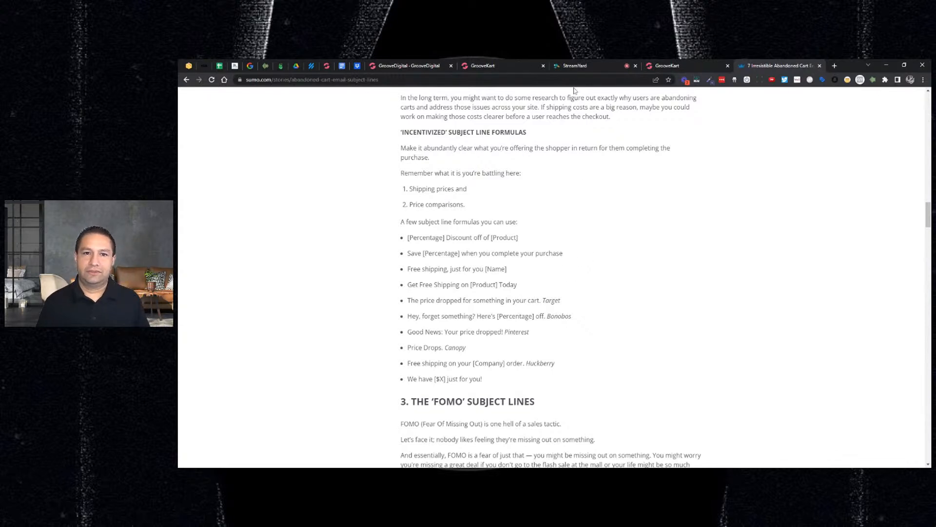
Return to the GrooveKart email template and replace its email subject with "Price drop for {firstname}", copying the placeholder from the variable list
left_click(491, 67)
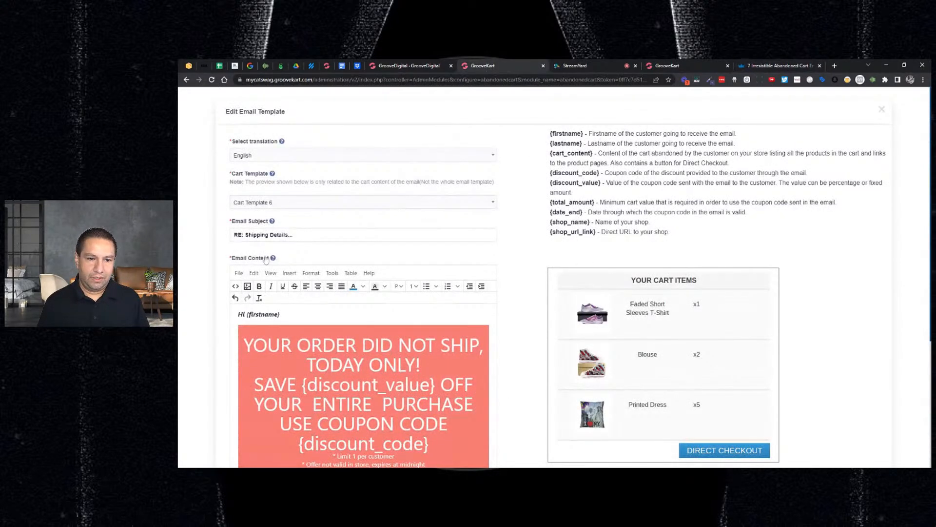
left_click_drag(584, 133, 738, 133)
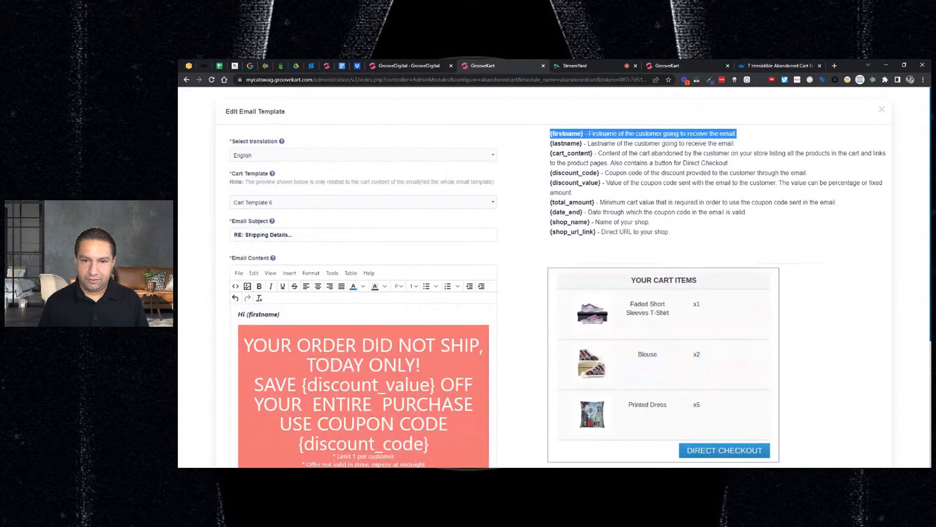
left_click(550, 134)
left_click_drag(551, 134, 555, 134)
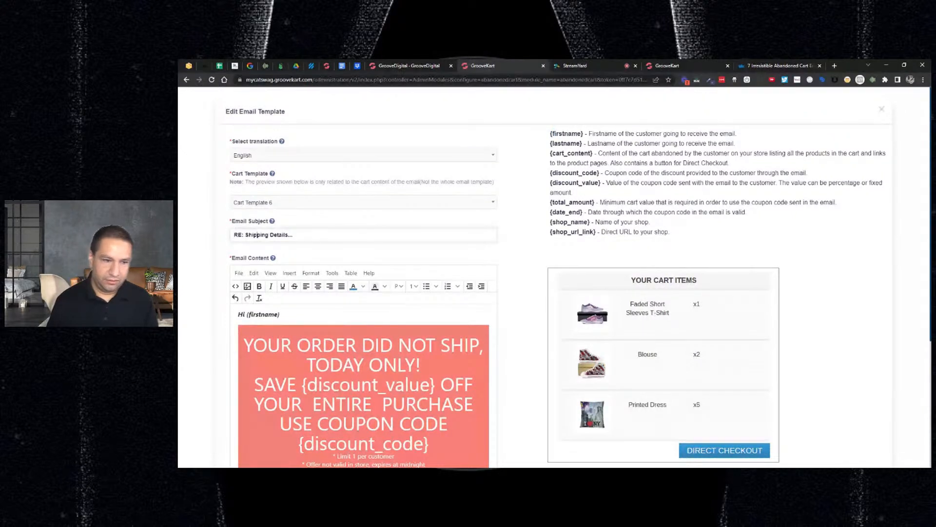
left_click(258, 234)
key("ctrl+a")
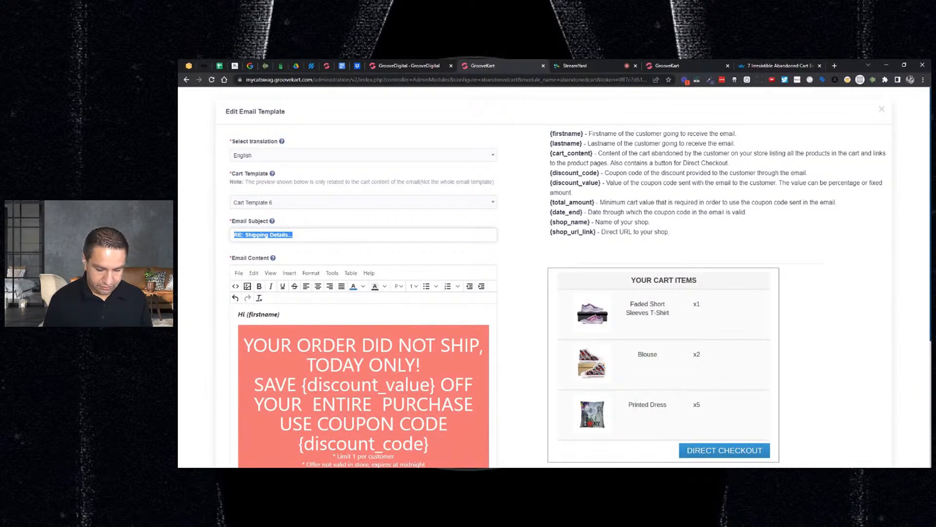
type("Price dr")
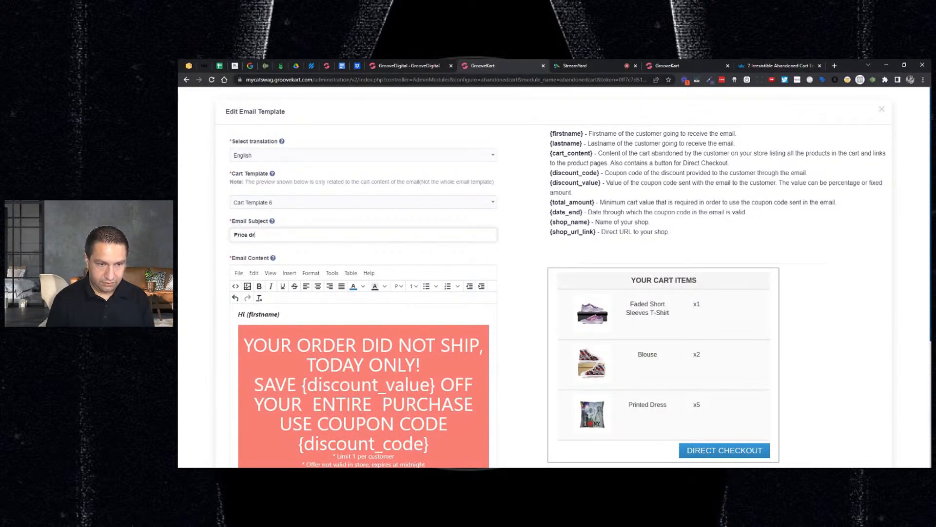
type("op for")
type("{firstname}")
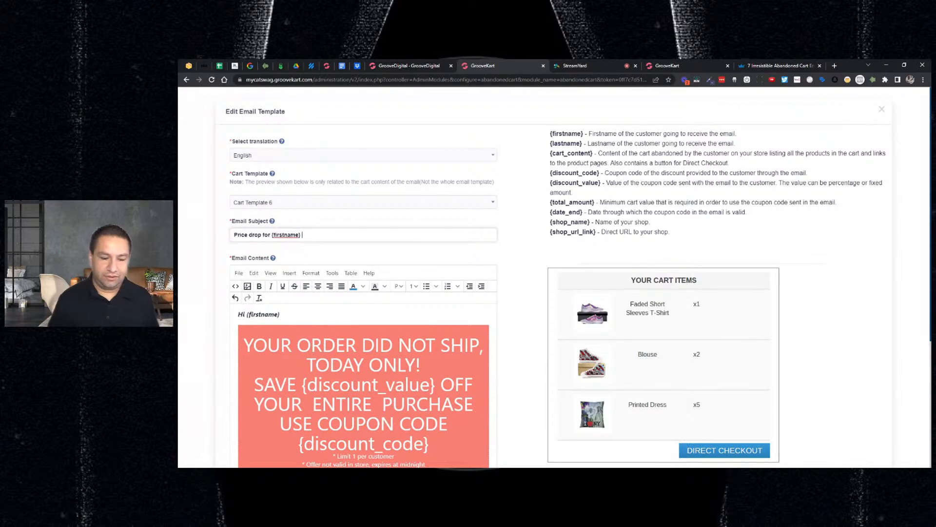
Set the large promotional text in the red banner to 24pt, from its first line through {discount_code}
scroll(408, 296, "down", 2)
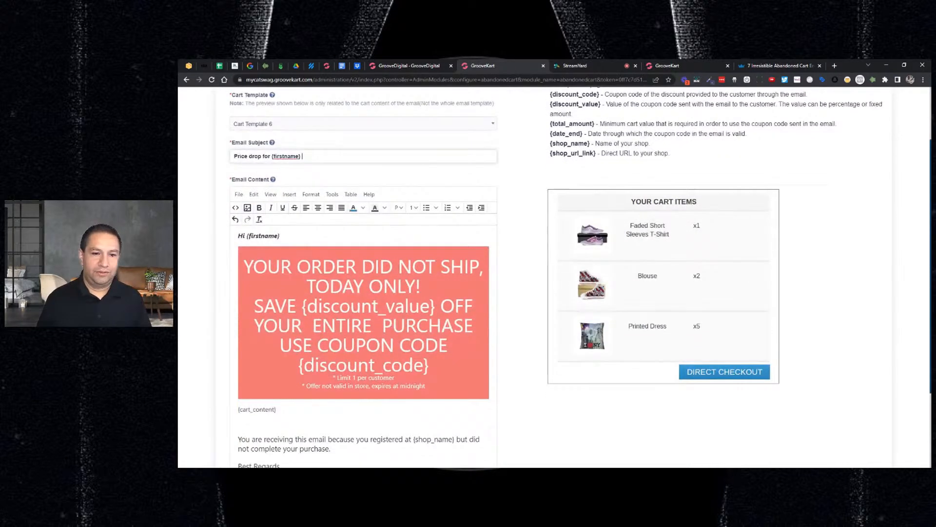
left_click(291, 267)
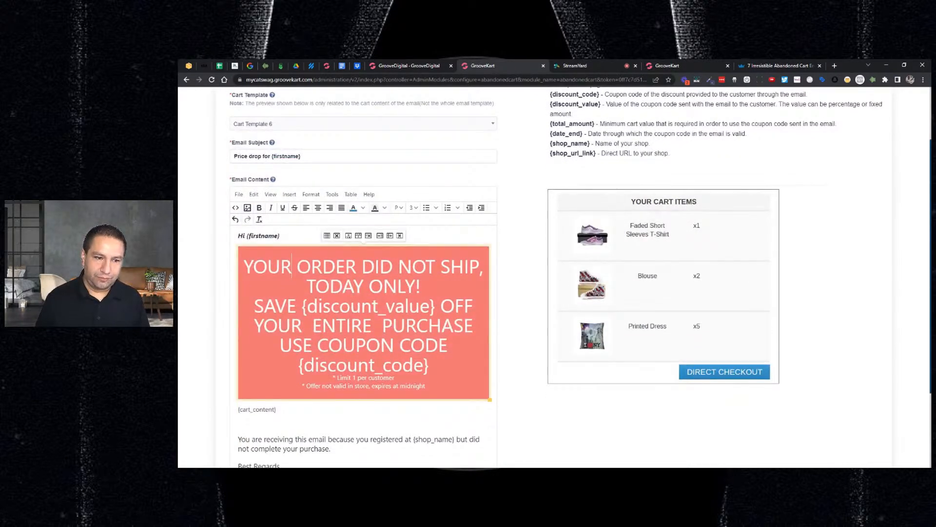
left_click(253, 267)
left_click(244, 268)
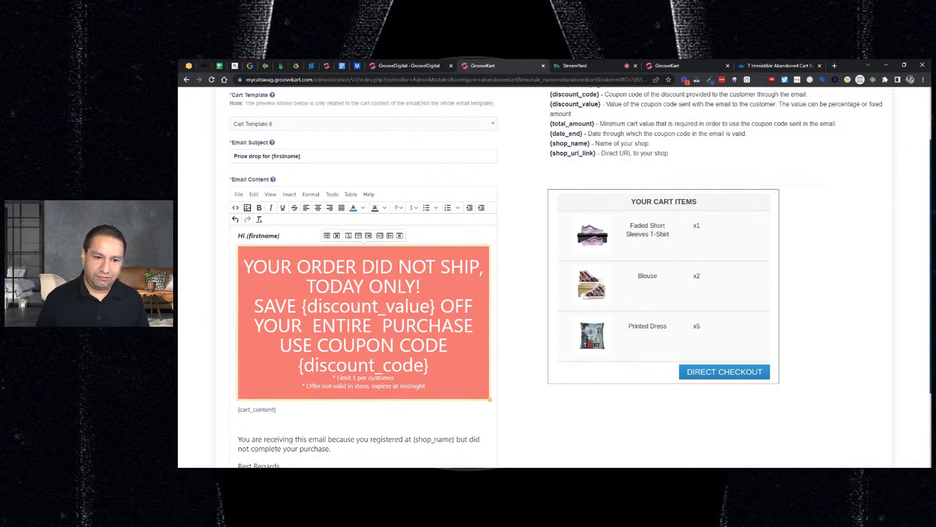
left_click_drag(245, 267, 430, 366)
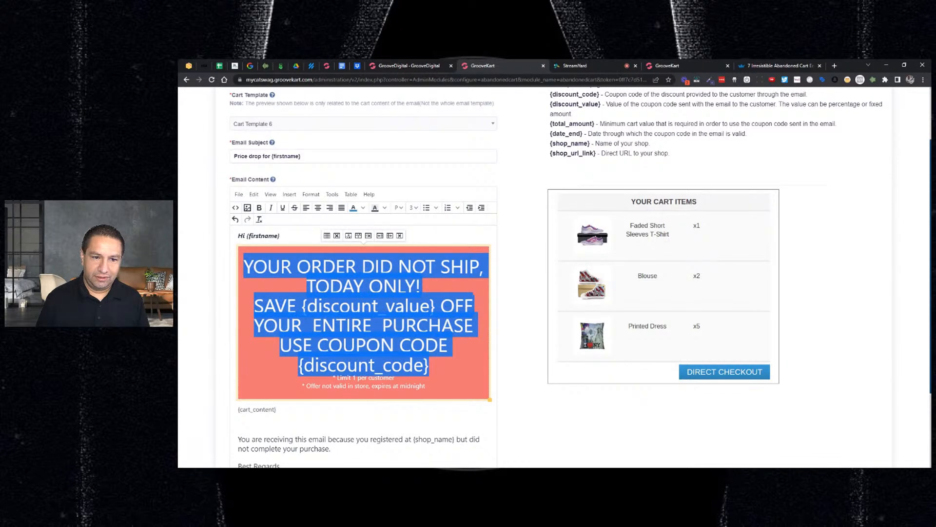
left_click(413, 207)
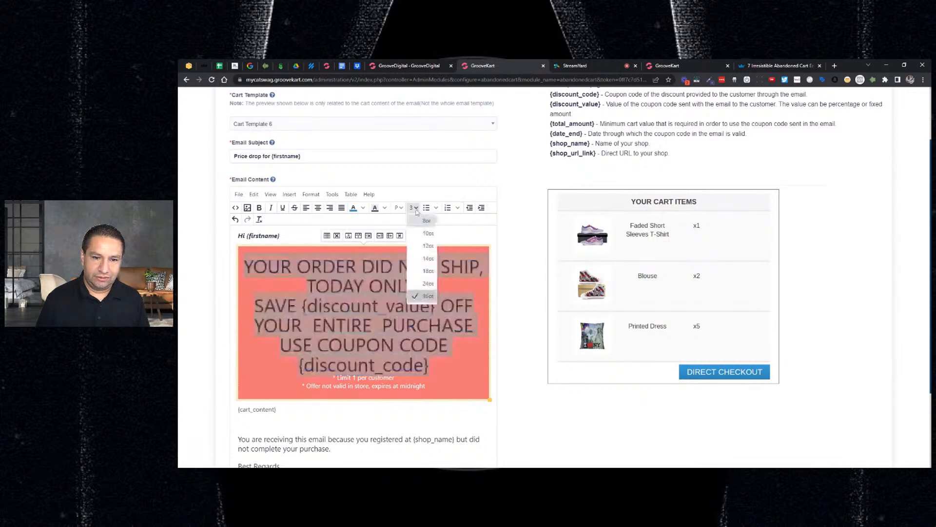
left_click(424, 284)
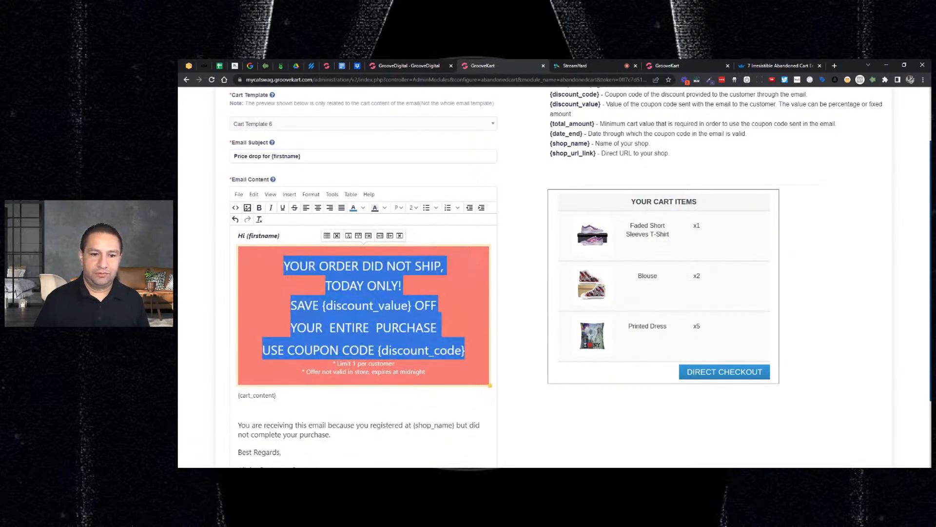
Edit the banner's opening lines to read "YOUR ORDER DID NOT SHIP YET. TODAY ONLY - SAVE {discount_value} OFF", joining them without line breaks
left_click(424, 284)
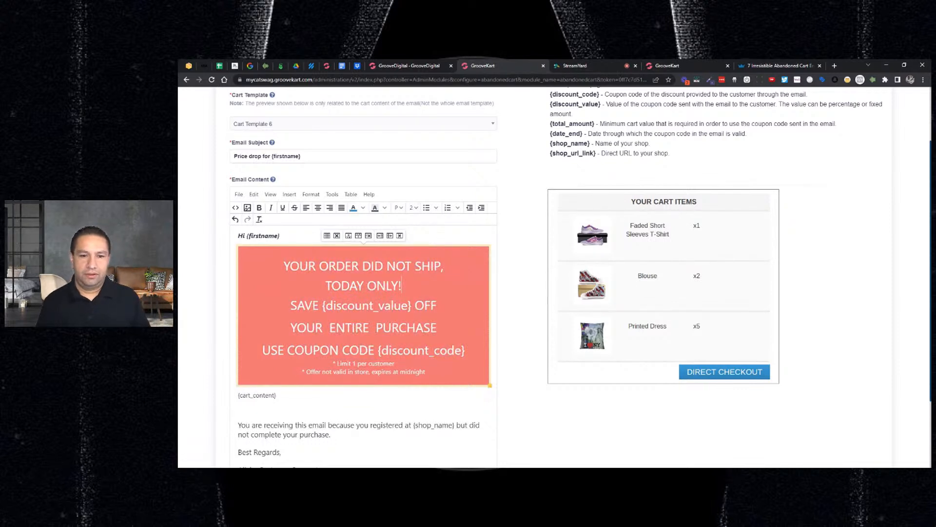
type("YET")
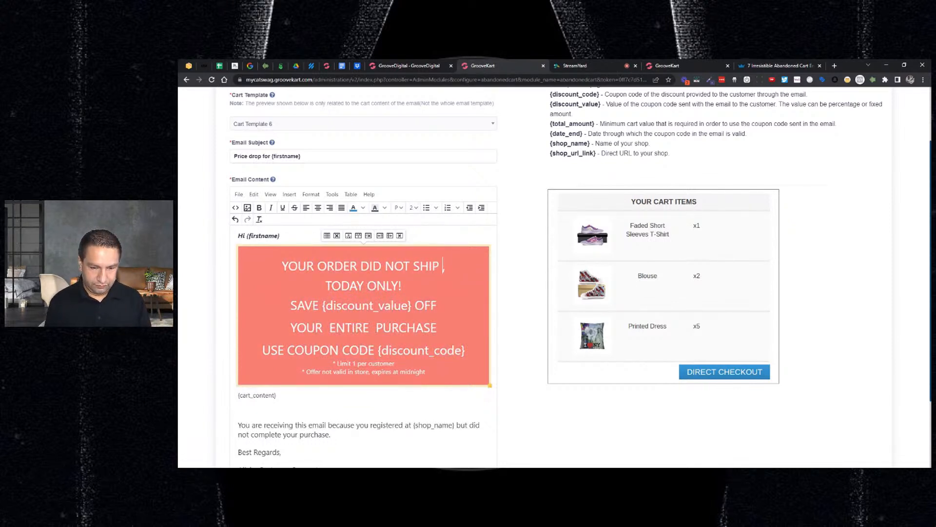
type(".")
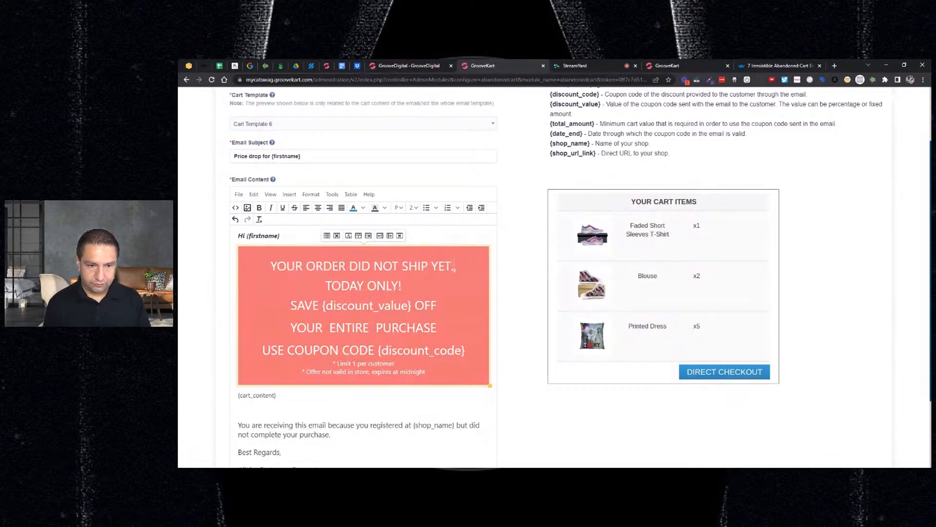
key("Delete")
key("Delete")
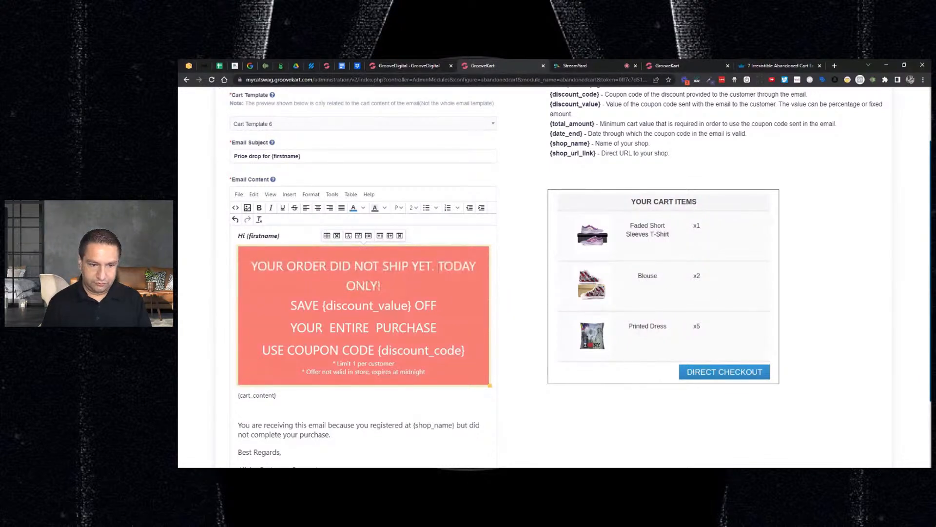
key("Down")
key("BackSpace")
type("-")
key("Delete")
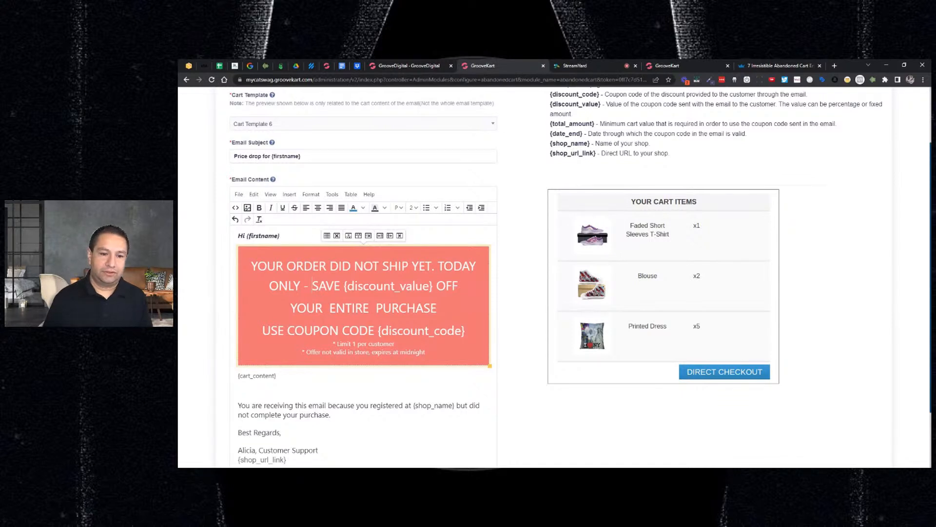
left_click(312, 330)
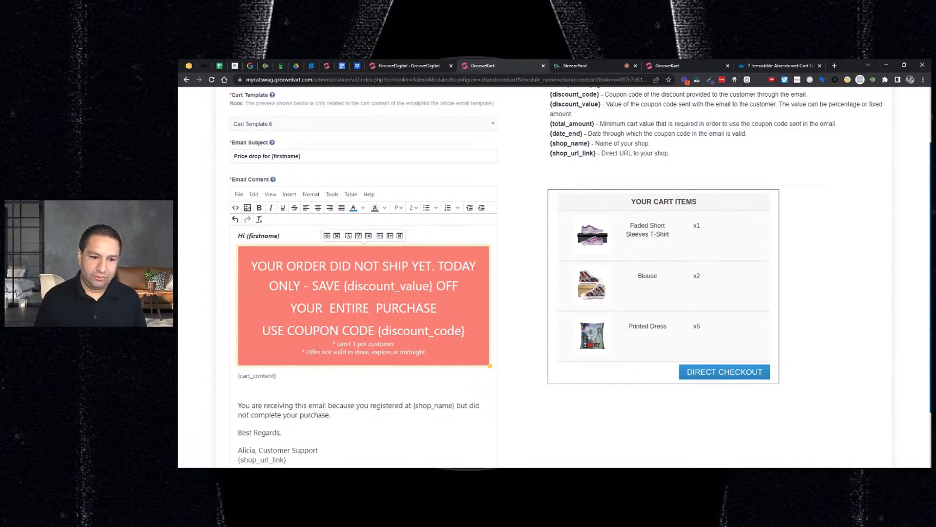
Delete the blank line below the {cart_content} placeholder in the email content
scroll(574, 276, "down", 2)
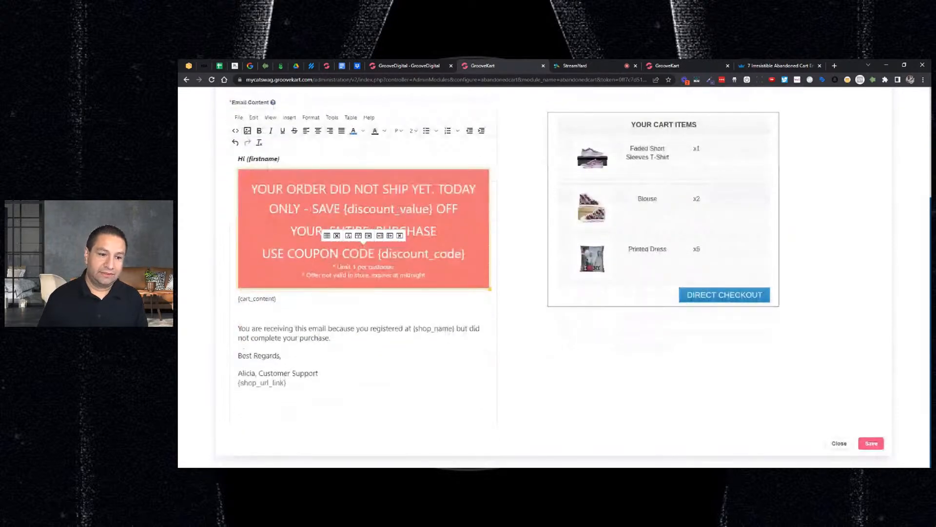
left_click(239, 312)
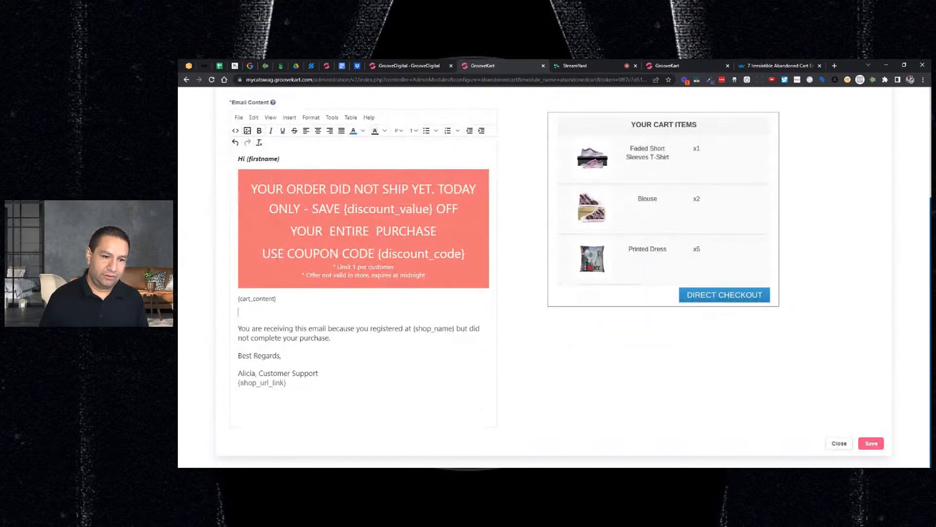
key("Delete")
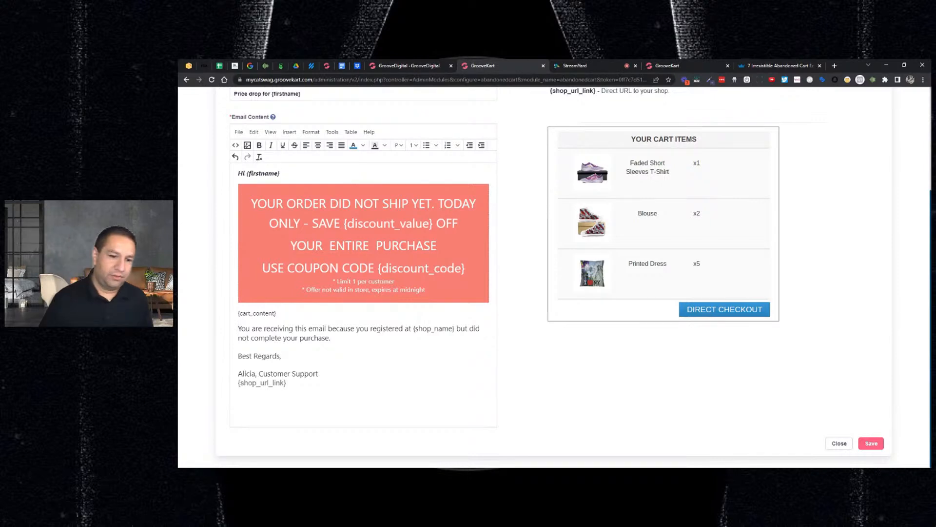
Replace the registration notice with "Please enjoy this discount on us as a way to say thanks in advance for becoming a customer."
left_click(332, 337)
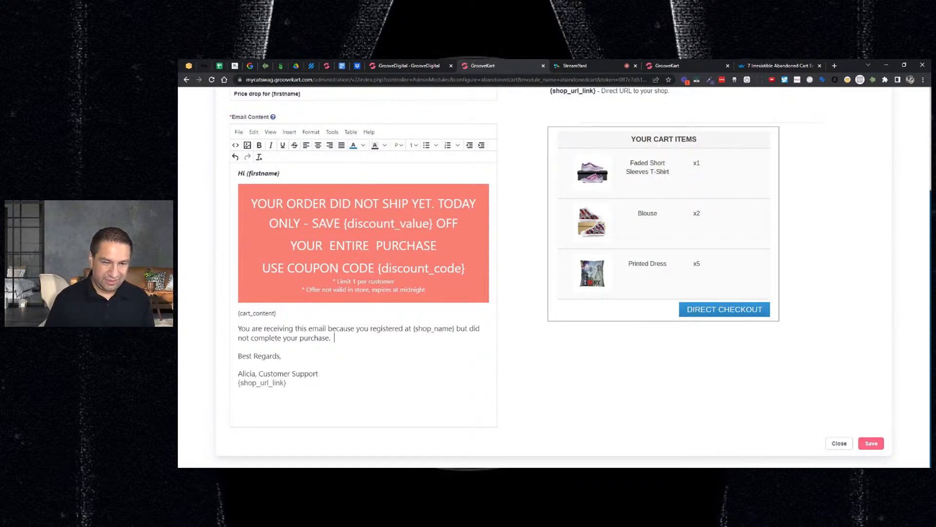
key("shift+Down")
key("shift+Down")
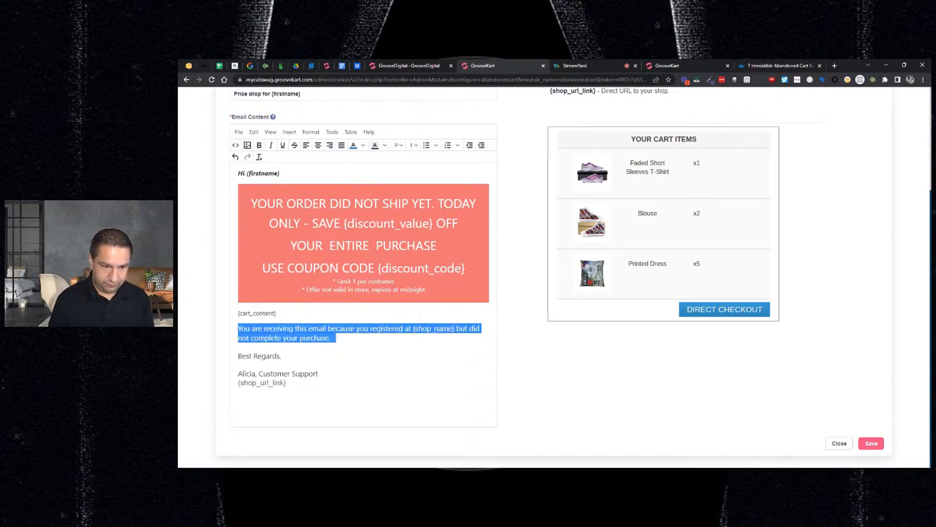
type("Please e")
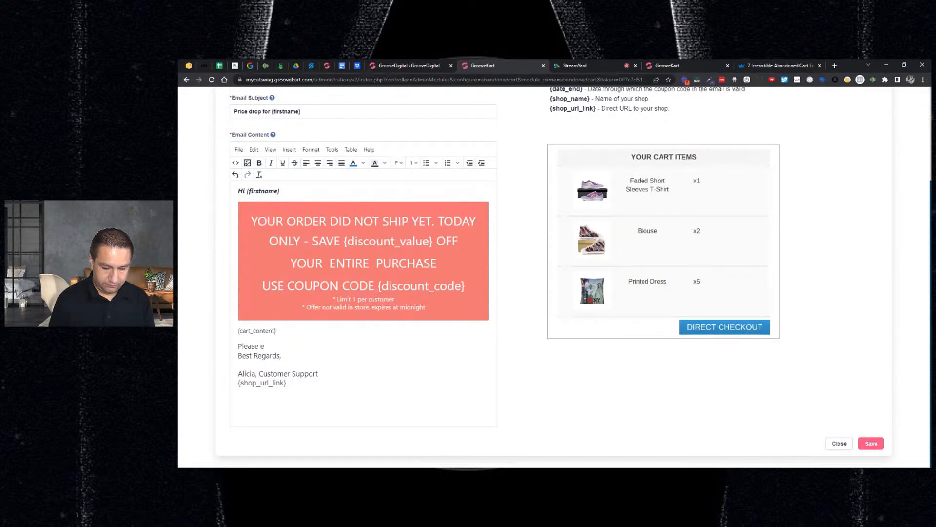
type("njoy this ")
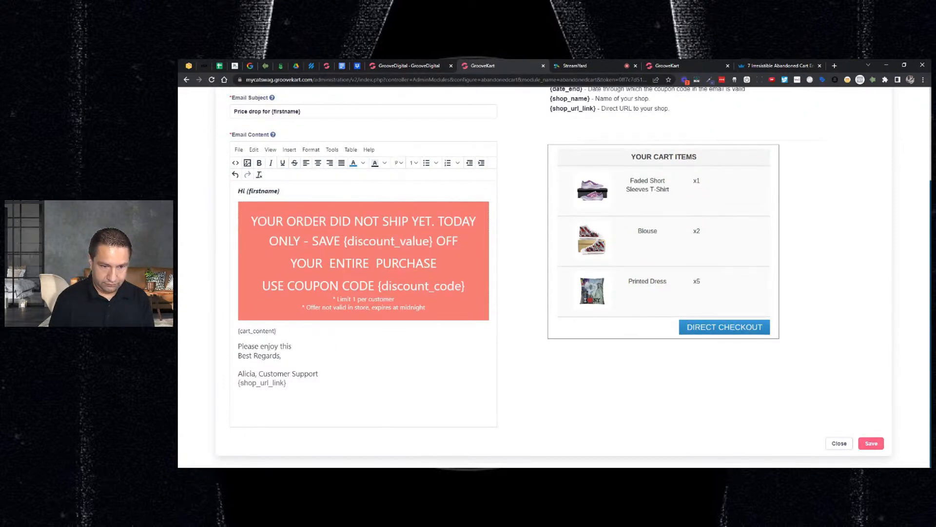
type("discount on us")
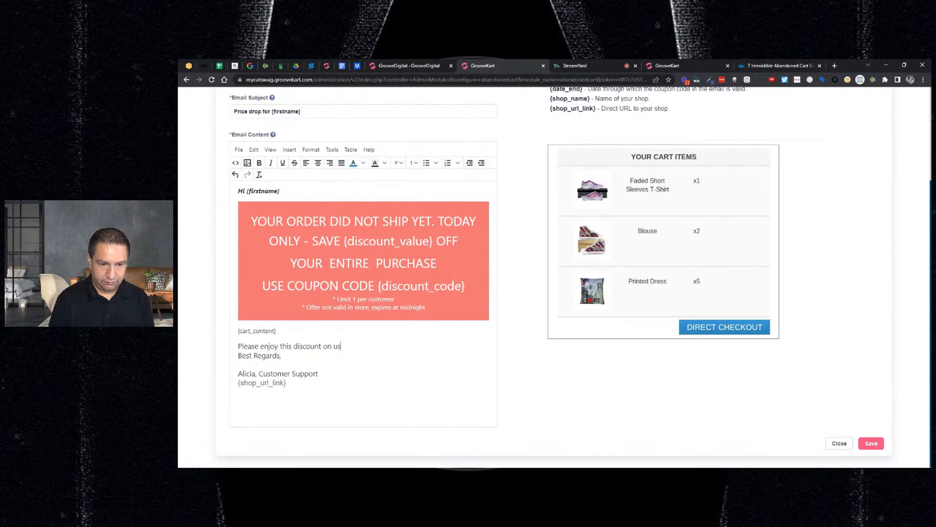
type(" as a way ")
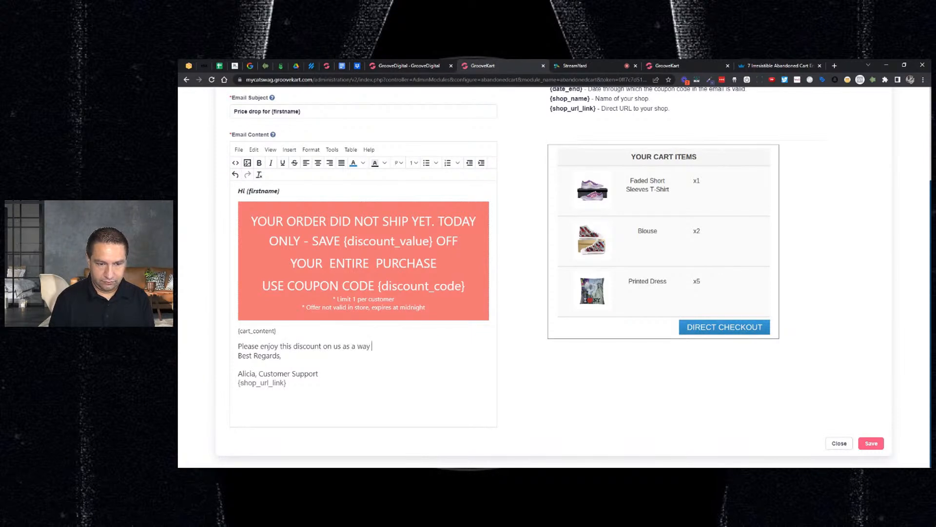
type("to say thanks in ")
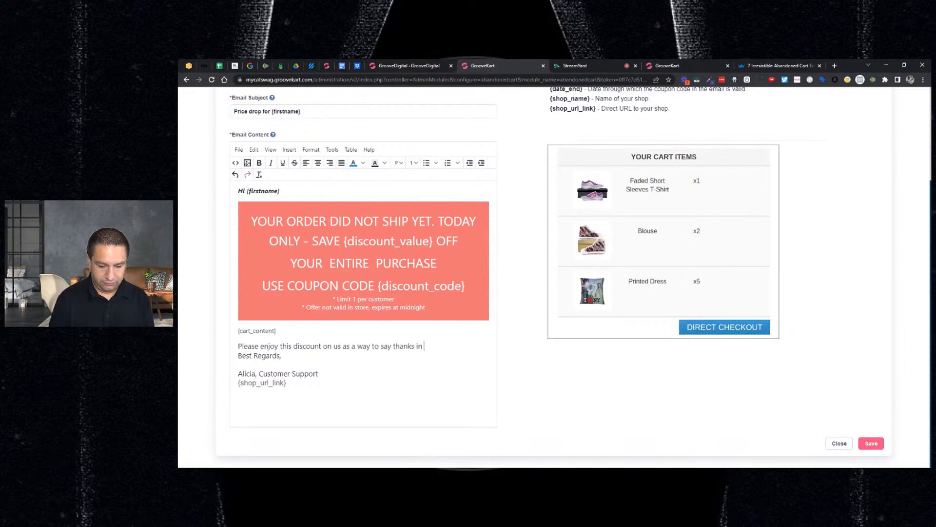
type("advance fo")
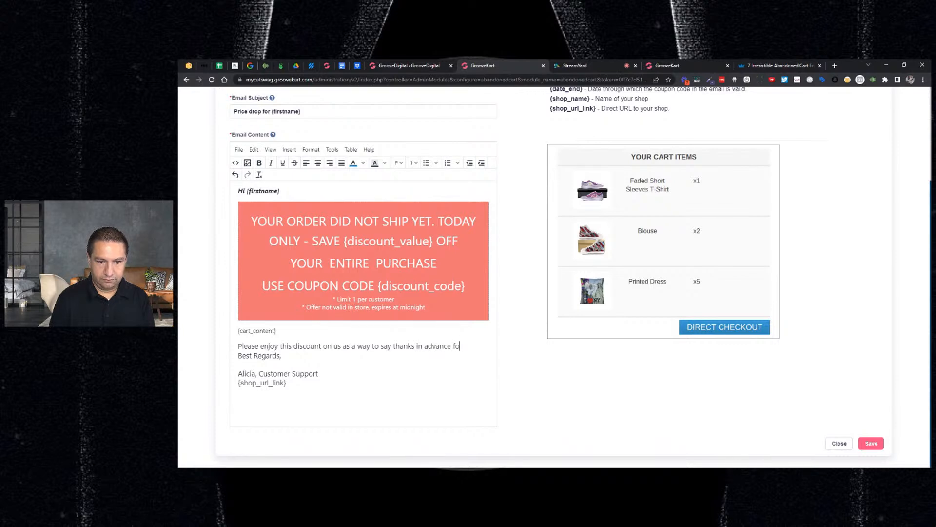
type("r becomin")
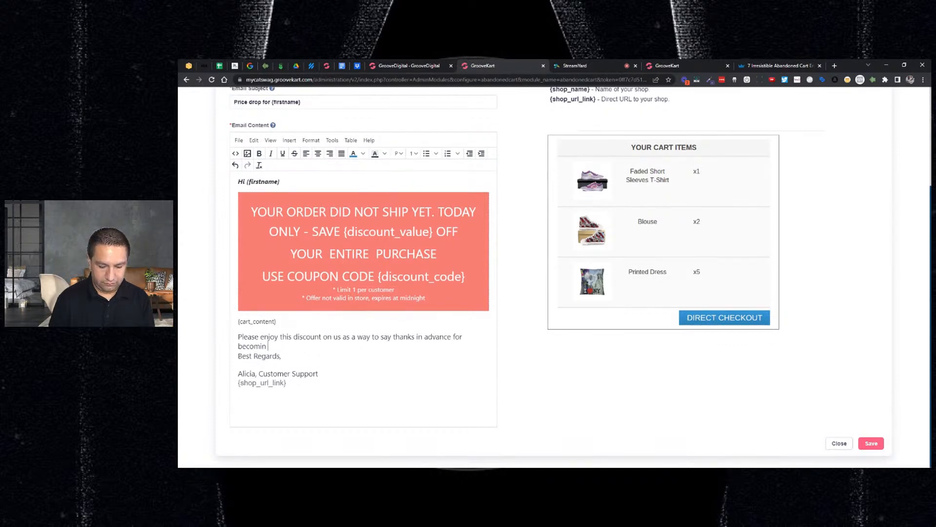
type("g a customer.")
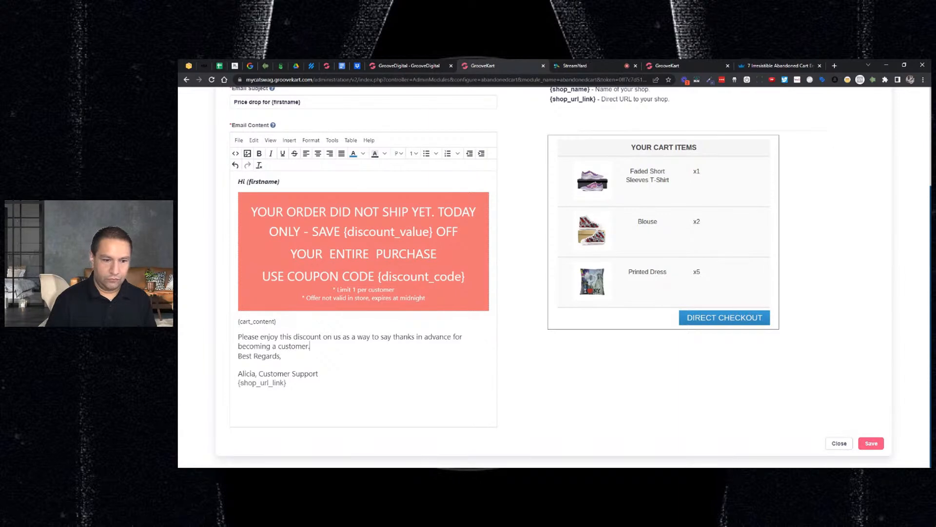
key("Return")
key("BackSpace")
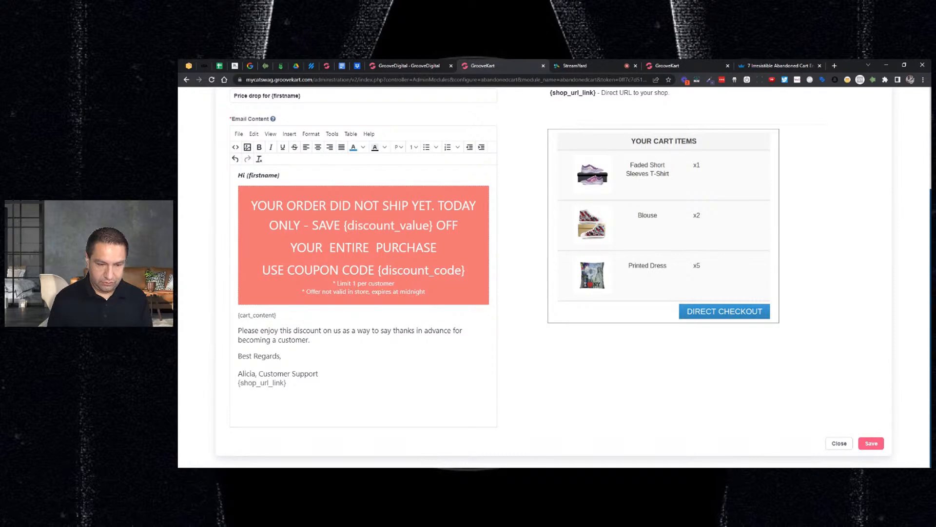
Add the sentence "We know you'll love your purchase." to the end of the discount paragraph
type("We know you")
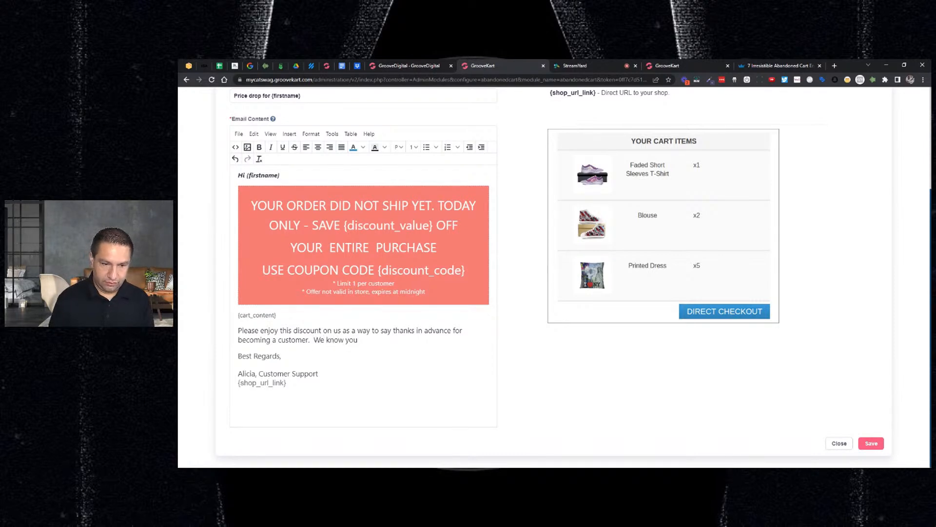
type("'ll love your ")
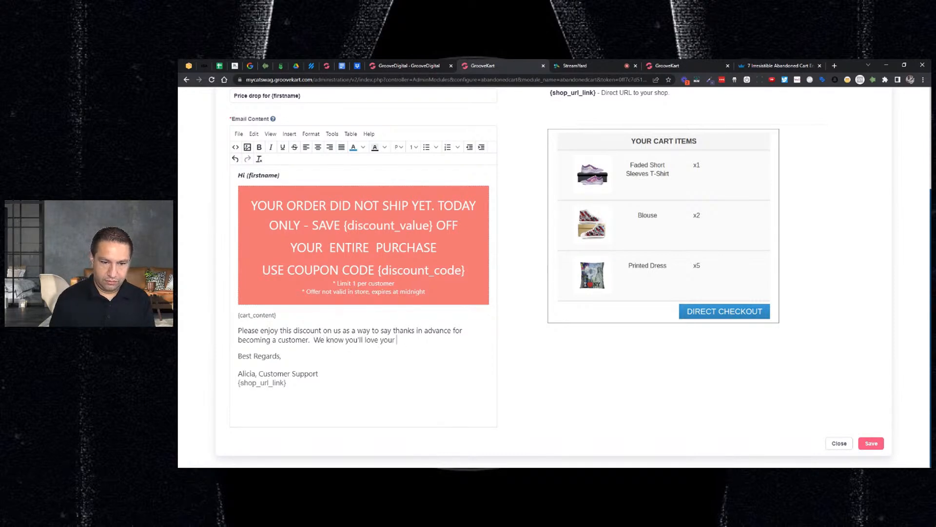
type("purchase.")
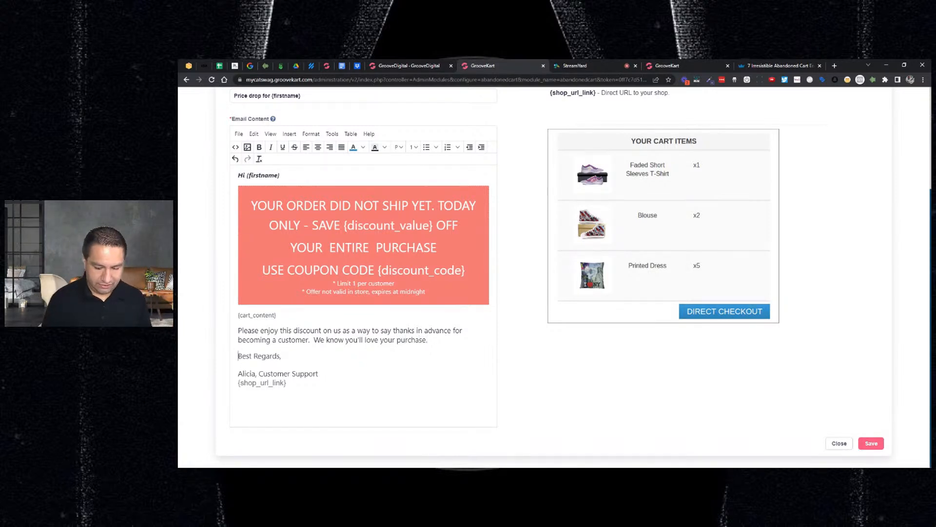
Replace the "Best Regards," closing line of the email with "Thanks again!"
type("Thanks again")
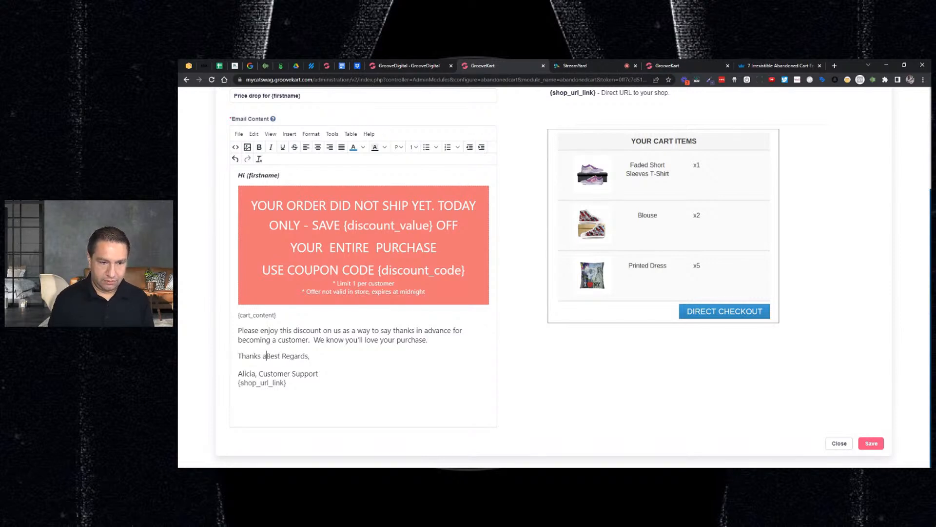
type("!")
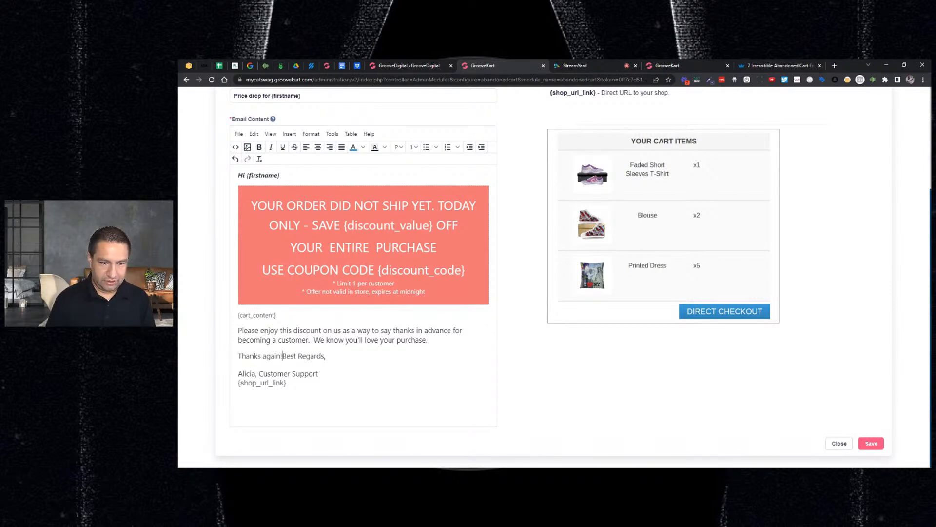
key("shift+End")
key("Delete")
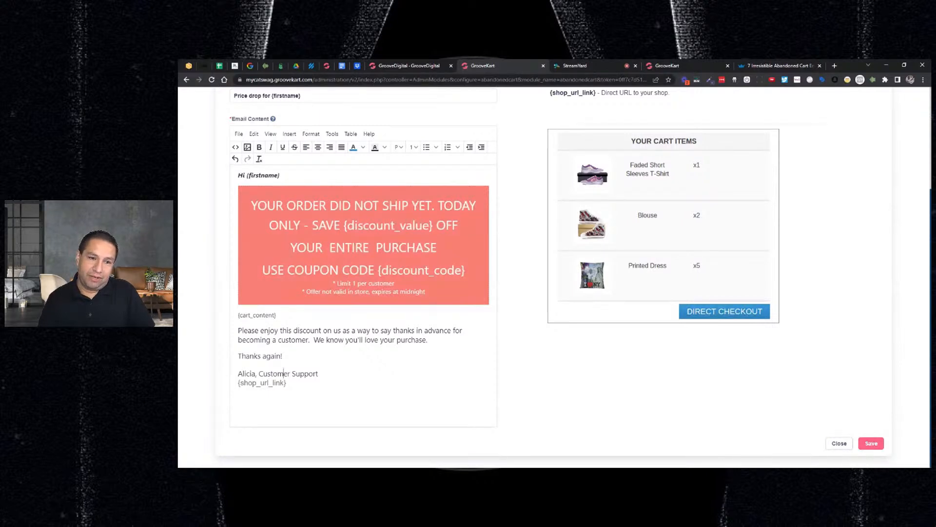
scroll(283, 373, "up", 3)
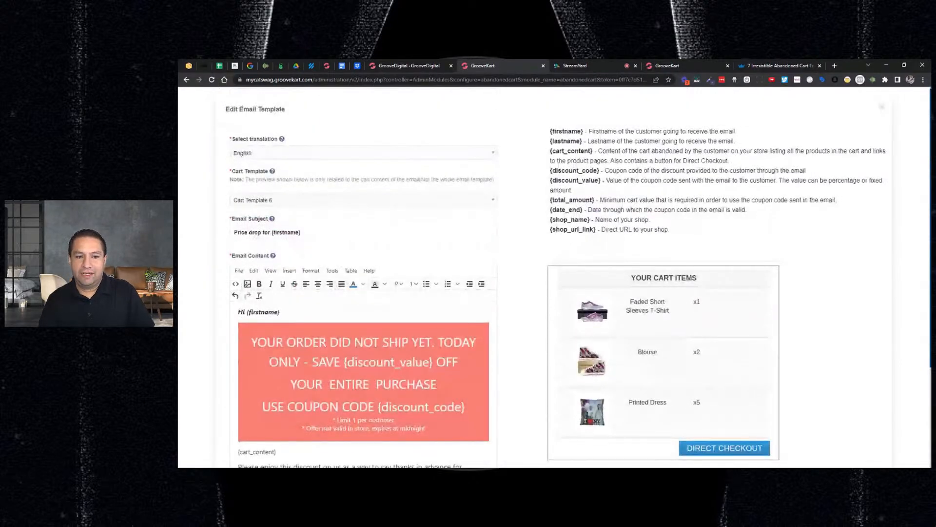
scroll(363, 292, "down", 2)
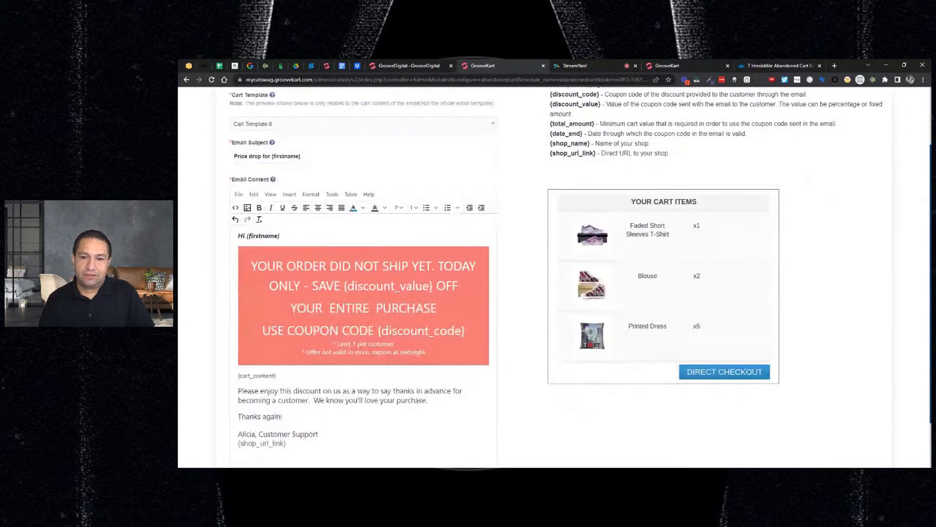
scroll(363, 293, "down", 1)
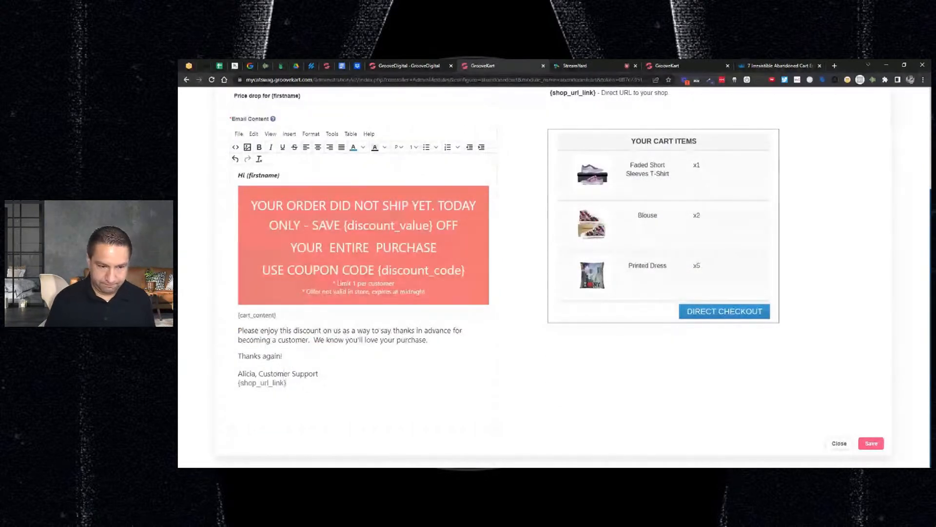
Start a postscript below the shop link in the email content with "P.S. your discount code is val"
key("Return")
type("P.S.")
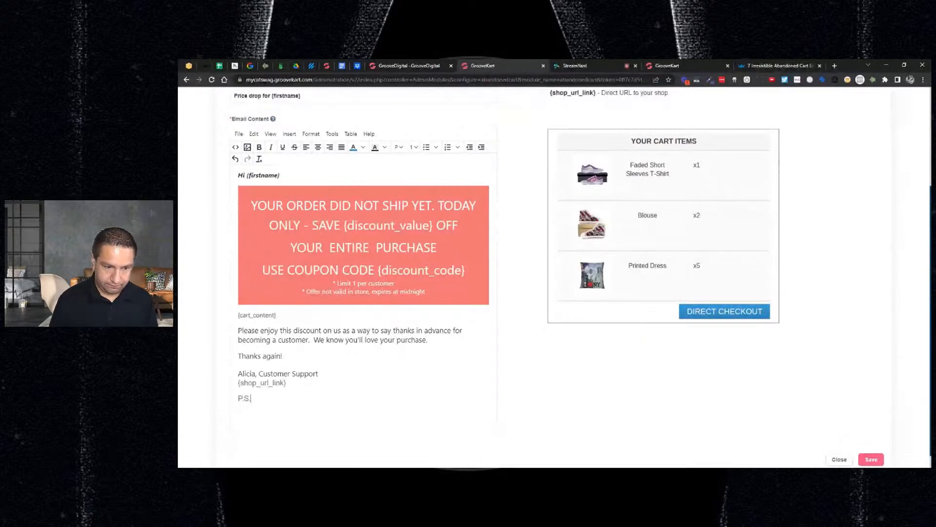
type(" your disco")
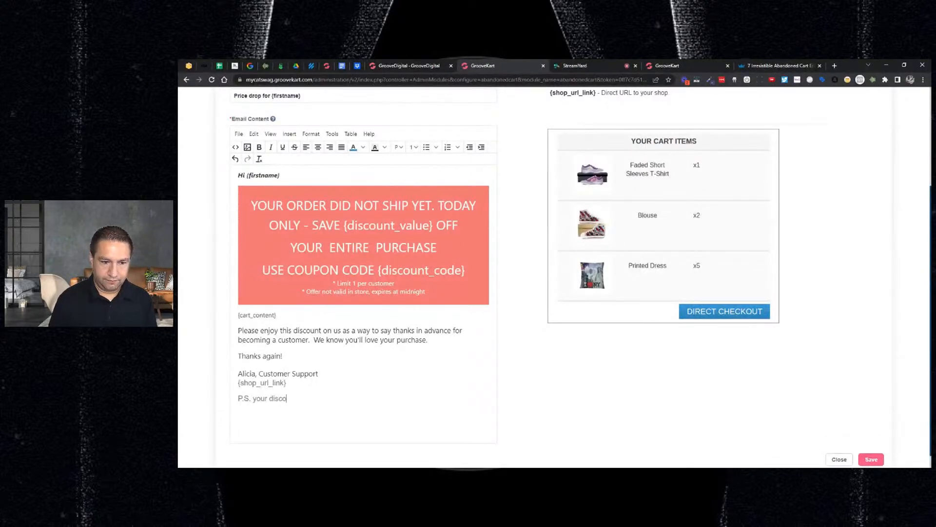
type("unt code is v")
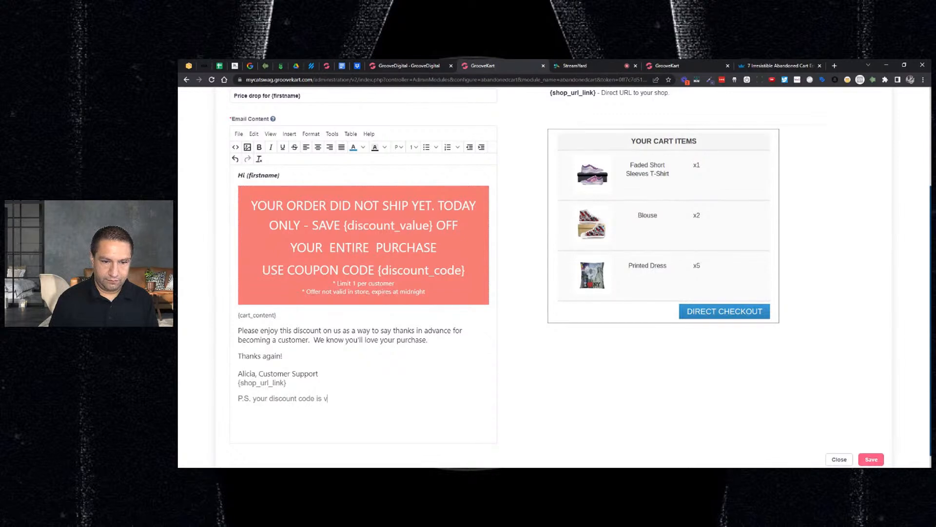
type("al")
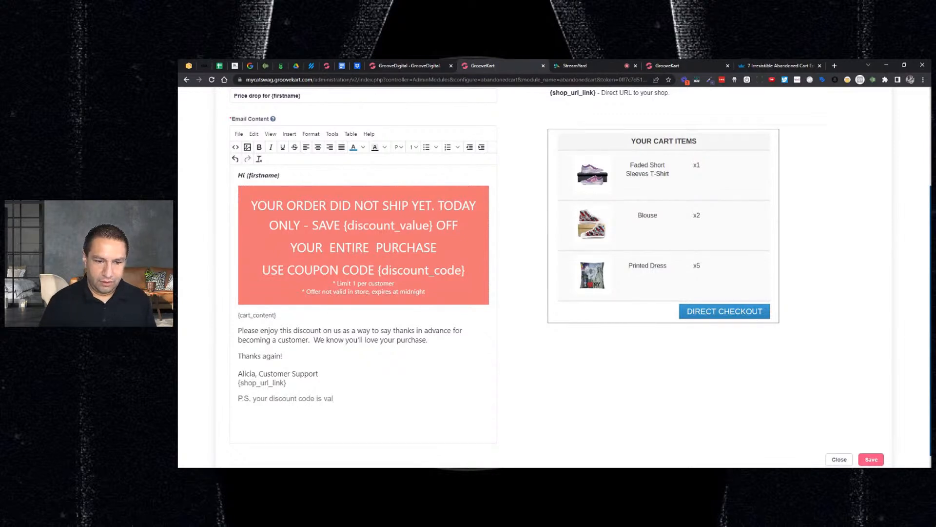
Change the expiry wording in the red banner's fine print to "expires in 48hrs"
left_click(368, 291)
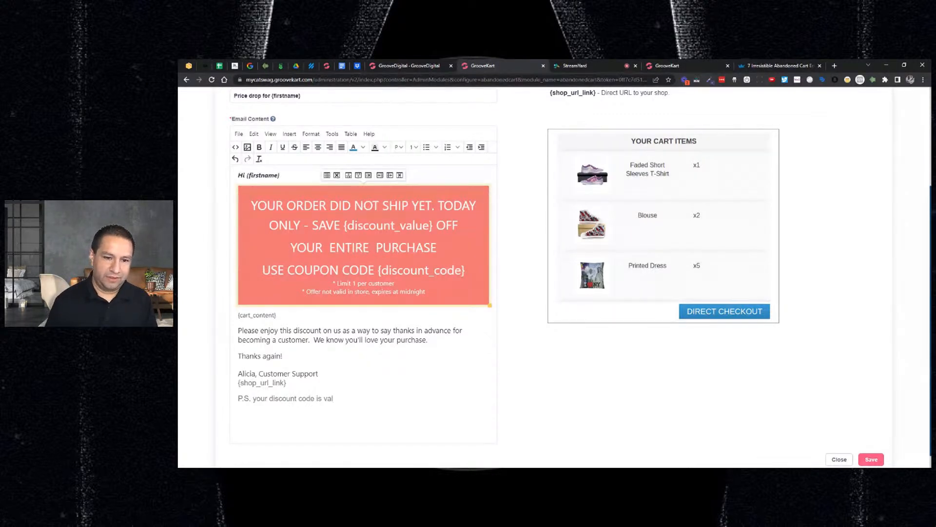
left_click_drag(394, 291, 426, 291)
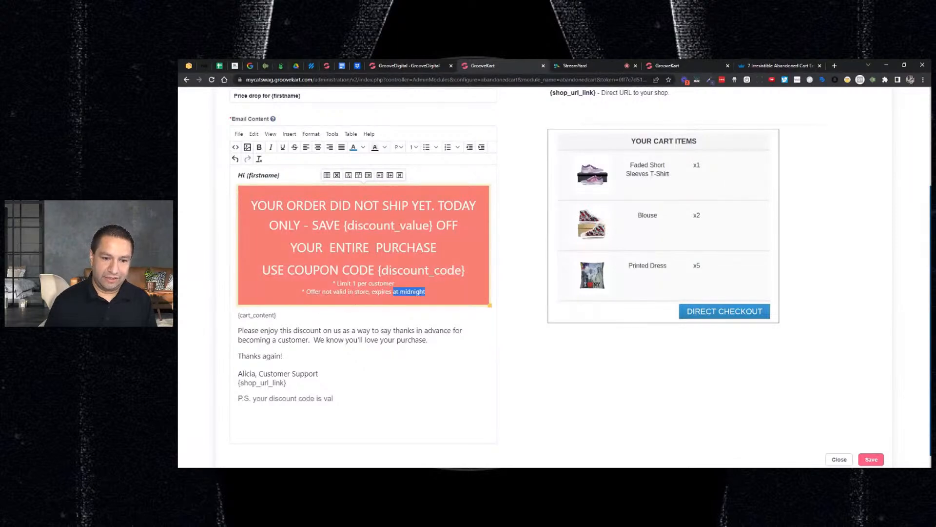
type("in")
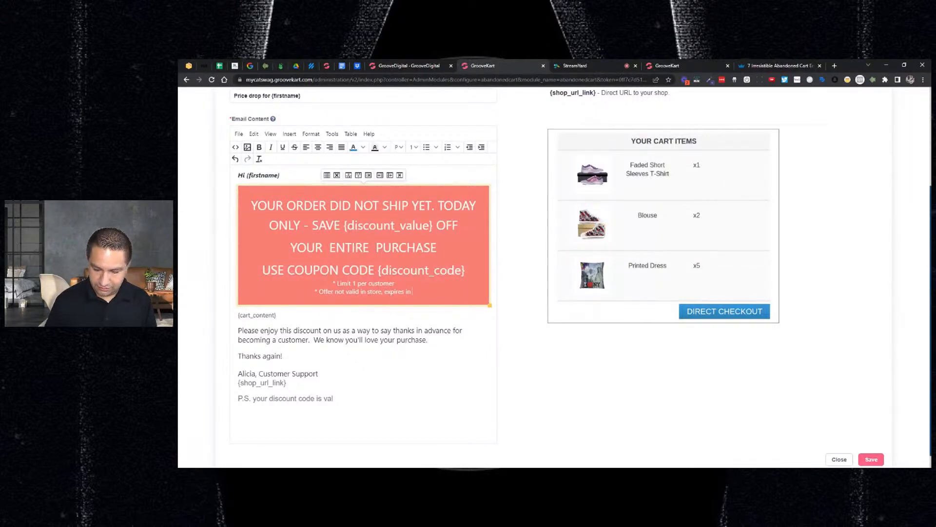
type(" 48hrs")
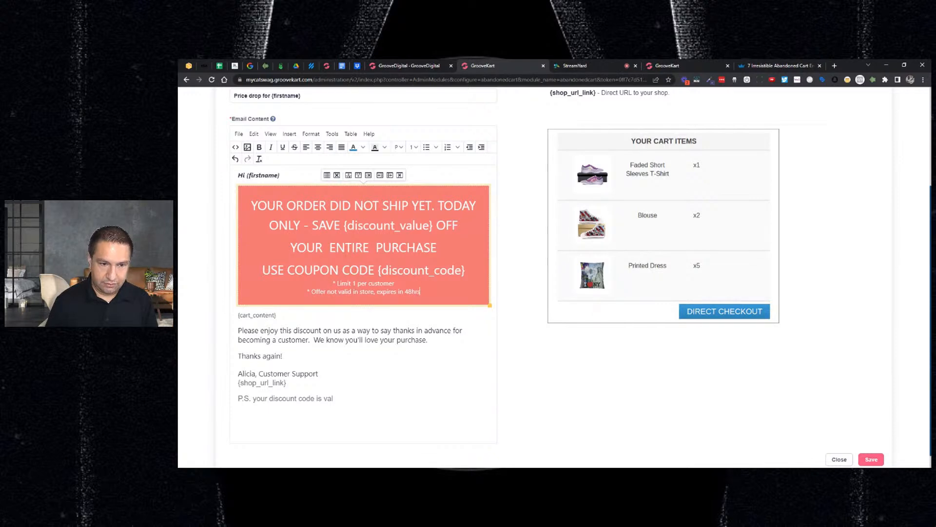
Complete the postscript so it ends with "valid for 48hrs only so act fast"
left_click(334, 399)
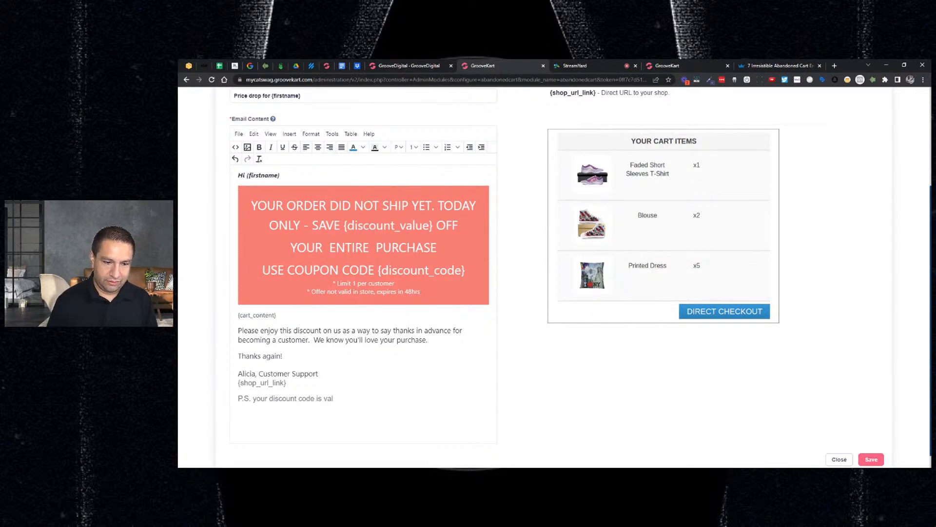
type("id fo")
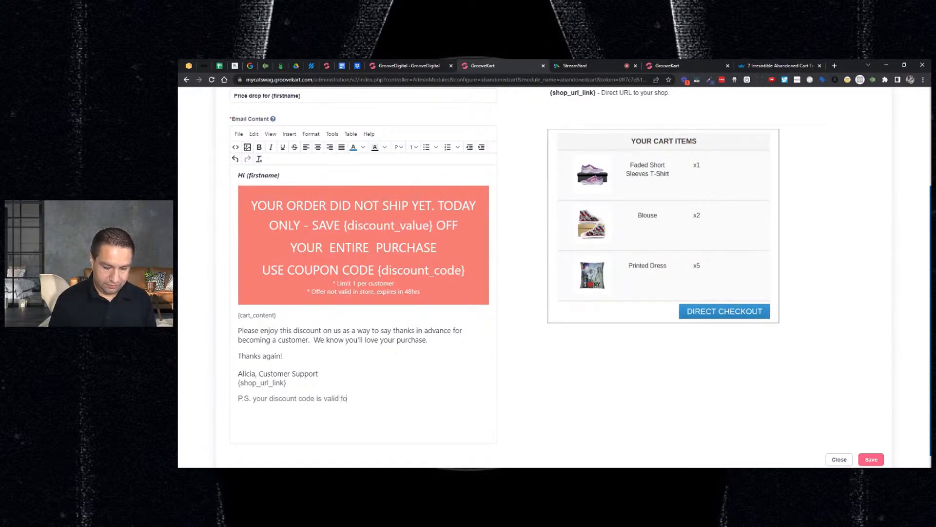
type("r 48hrs on")
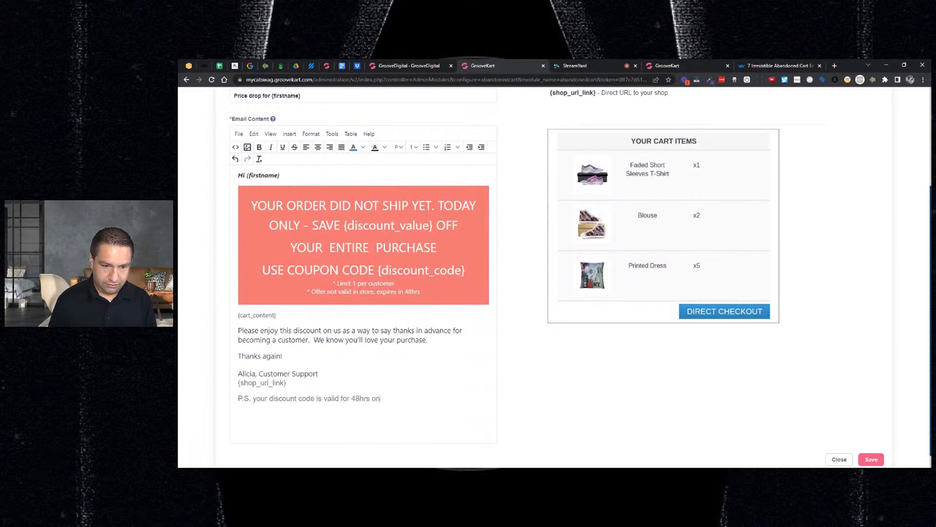
type("ly so act fast")
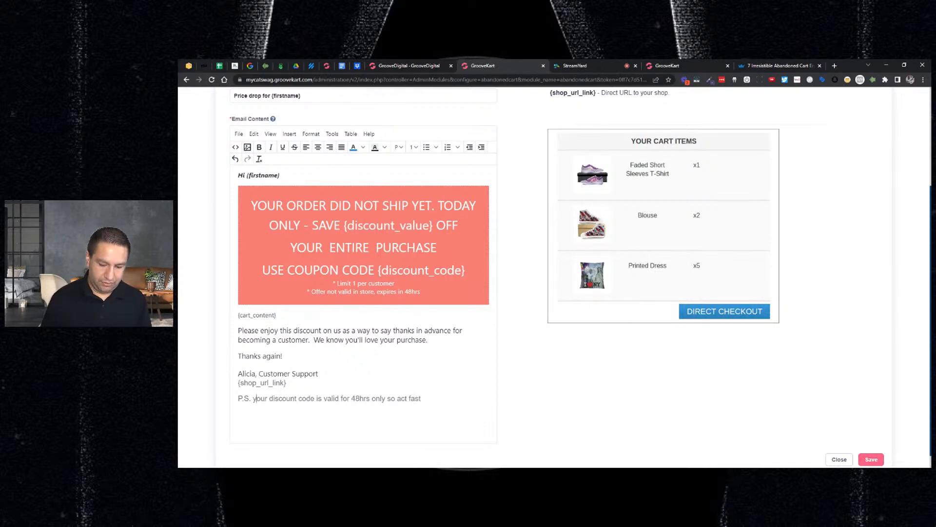
Capitalise "Your" in the postscript and insert "make sure to" before "act fast"
key("BackSpace")
type("Y")
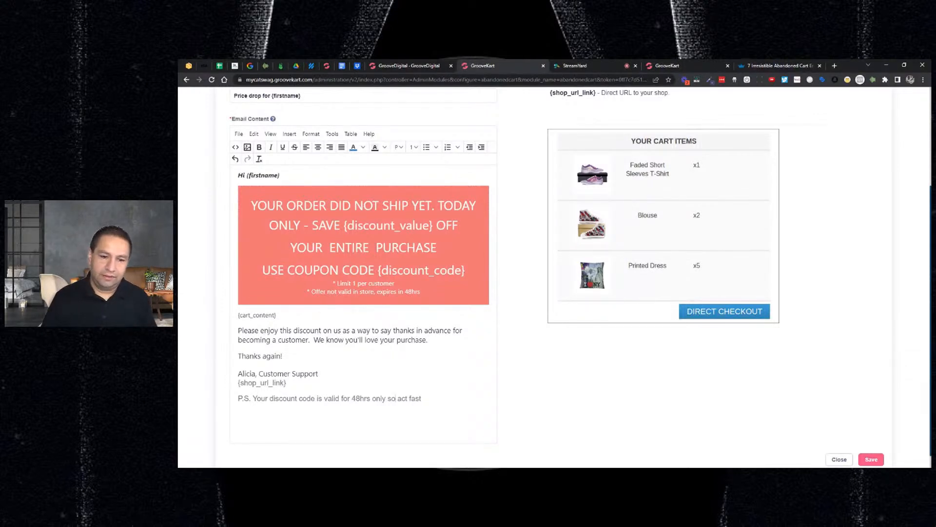
type("make sure to")
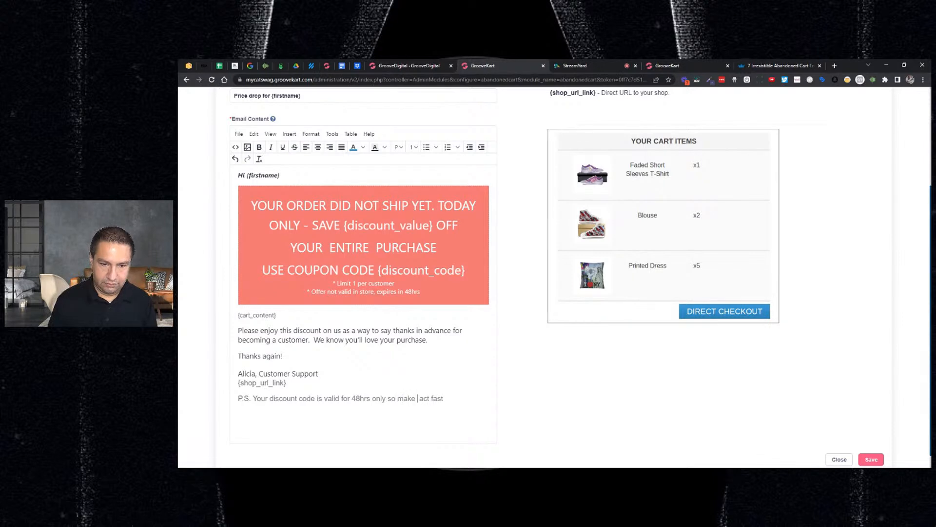
key("BackSpace")
key("End")
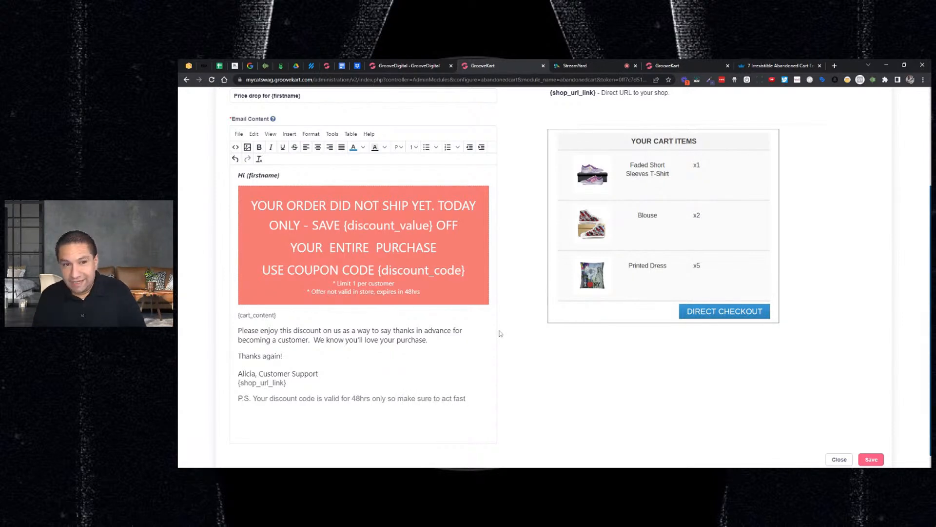
Review the edited "Price drop for {firstname}" email template from subject to postscript and save it
scroll(500, 333, "up", 3)
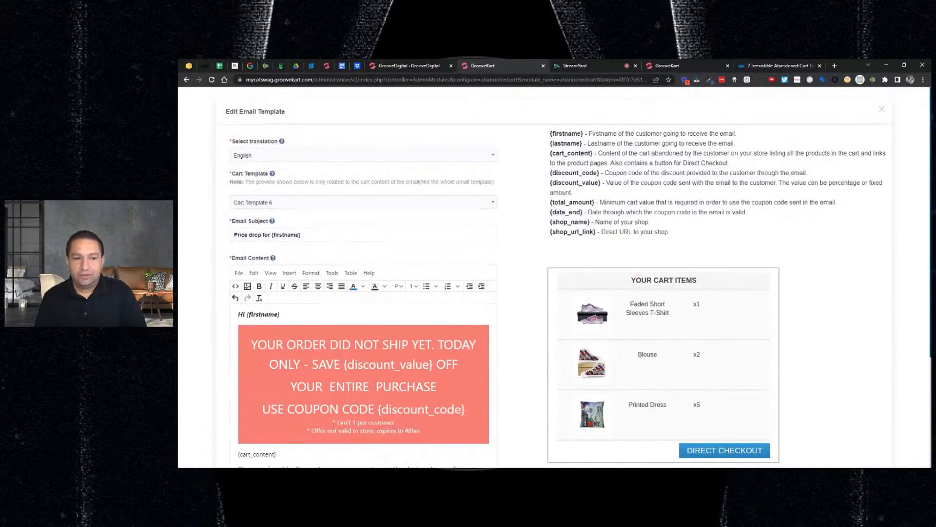
scroll(581, 277, "down", 2)
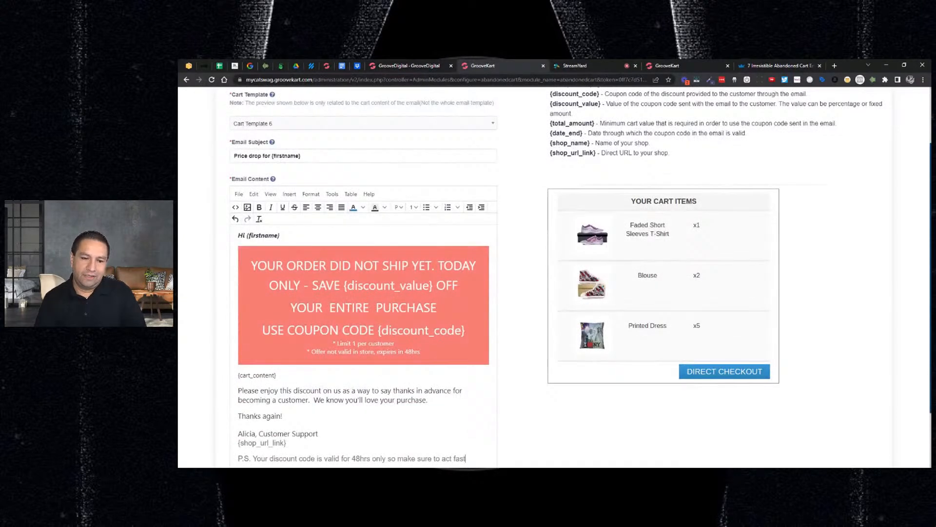
scroll(555, 277, "down", 1)
scroll(557, 275, "down", 2)
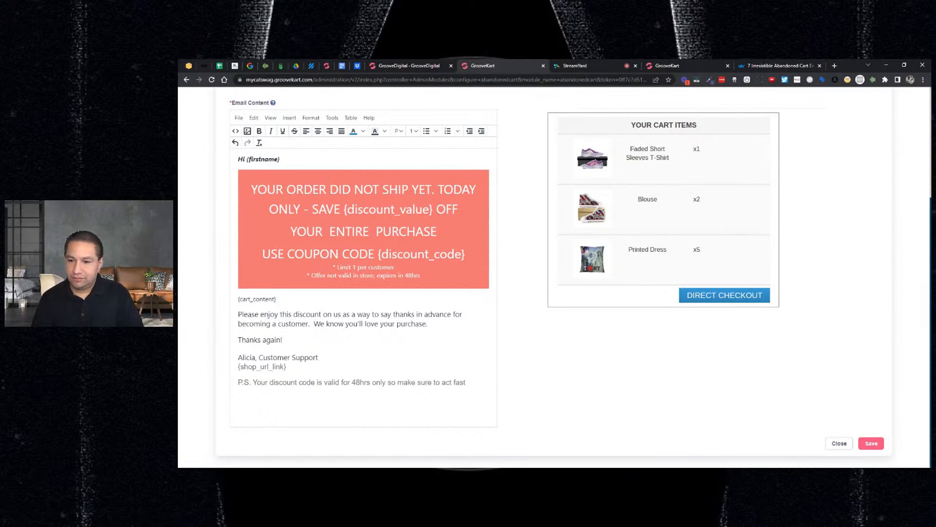
left_click(871, 444)
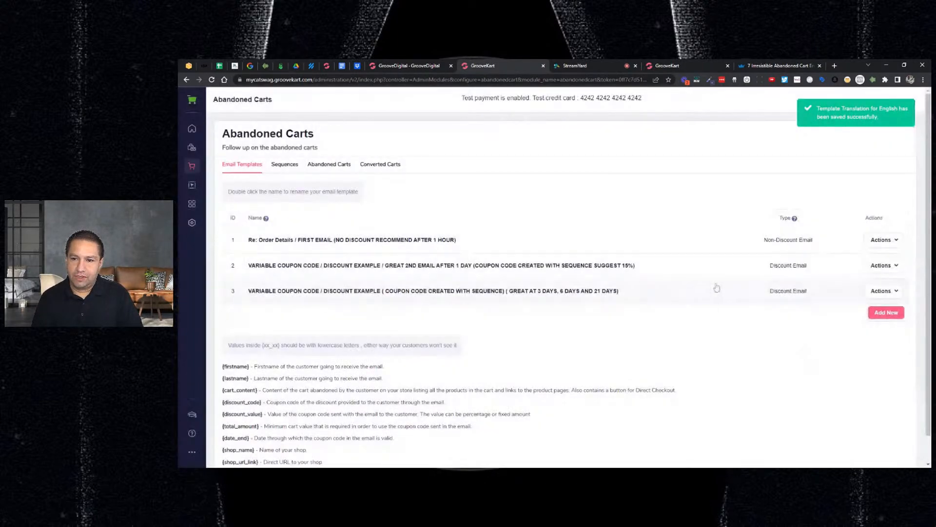
Open the third email template, the discount example for 3, 6 and 21 days, for editing and look over its content
left_click(881, 291)
left_click(851, 305)
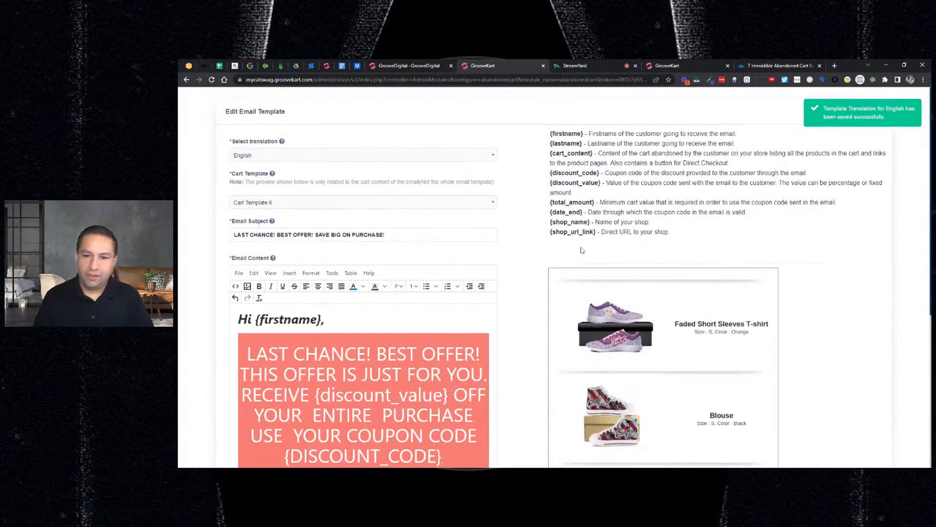
scroll(620, 251, "down", 4)
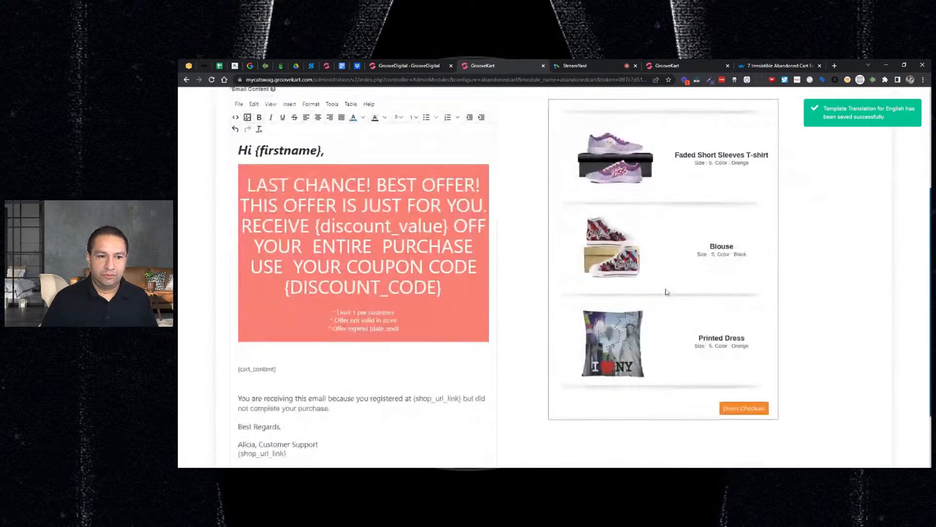
scroll(668, 293, "up", 4)
Try Cart Template 10, Cart Template 9 and one further layout, checking each in the cart preview
left_click(419, 202)
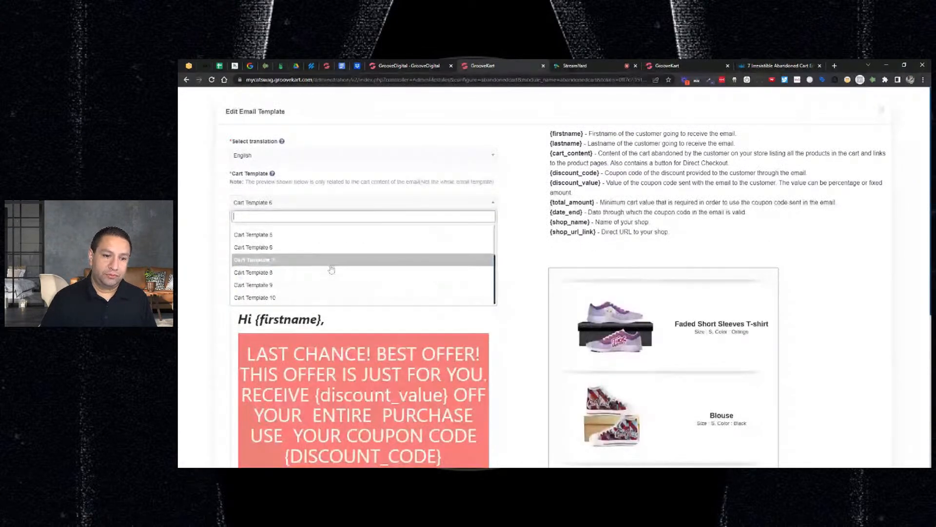
left_click(332, 297)
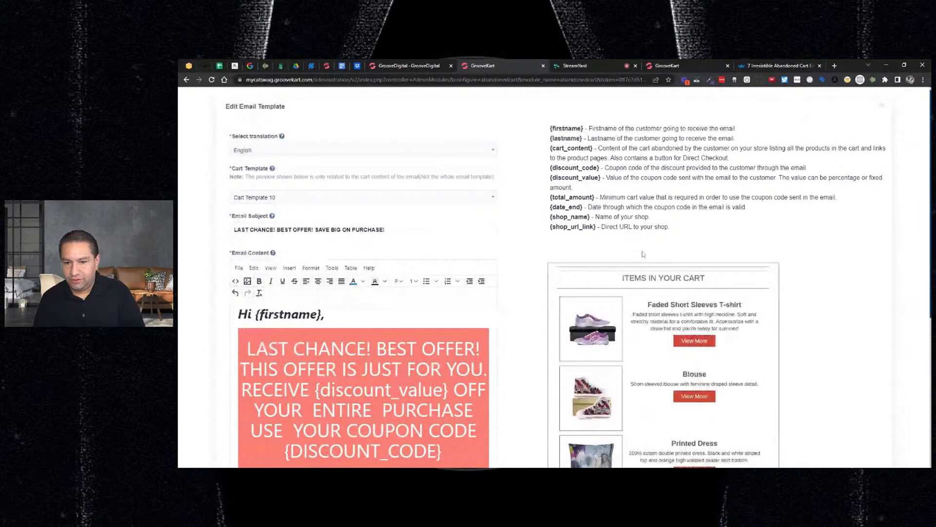
scroll(643, 254, "down", 2)
scroll(304, 189, "up", 2)
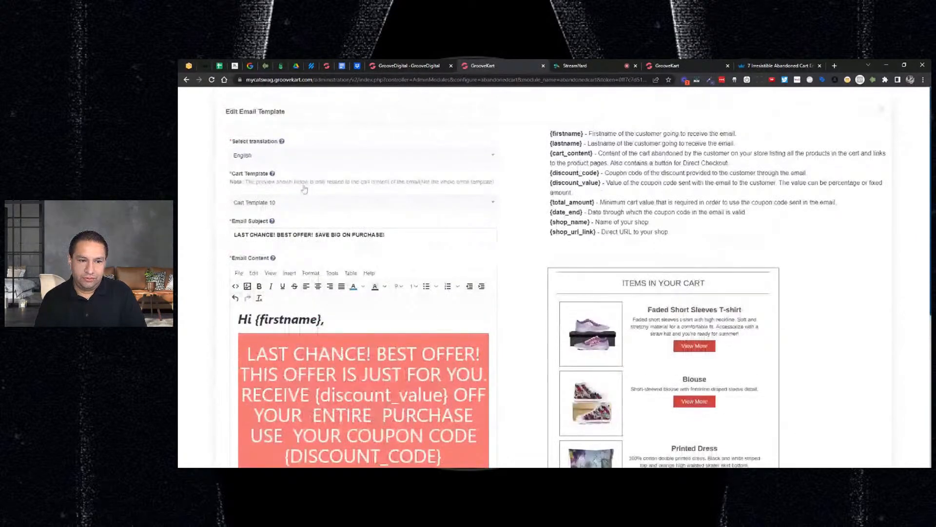
left_click(312, 202)
left_click(331, 285)
scroll(648, 304, "down", 1)
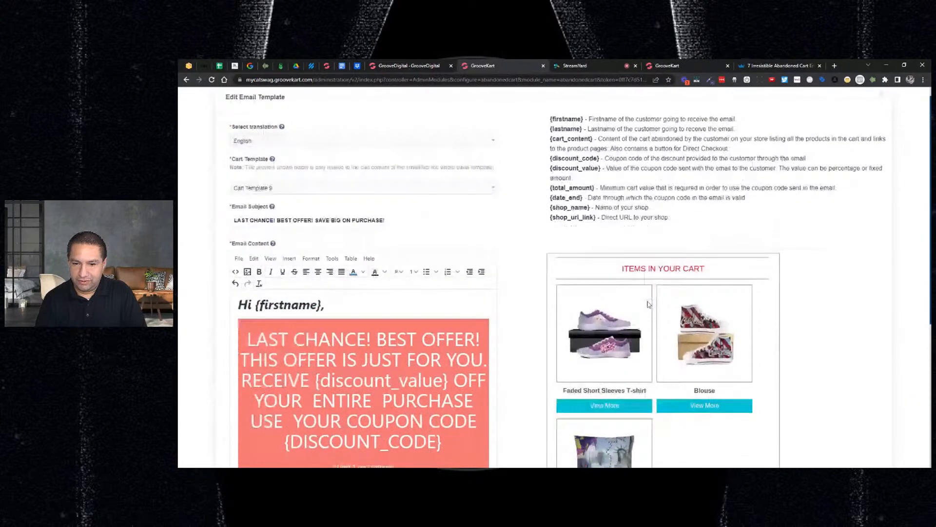
scroll(648, 303, "down", 2)
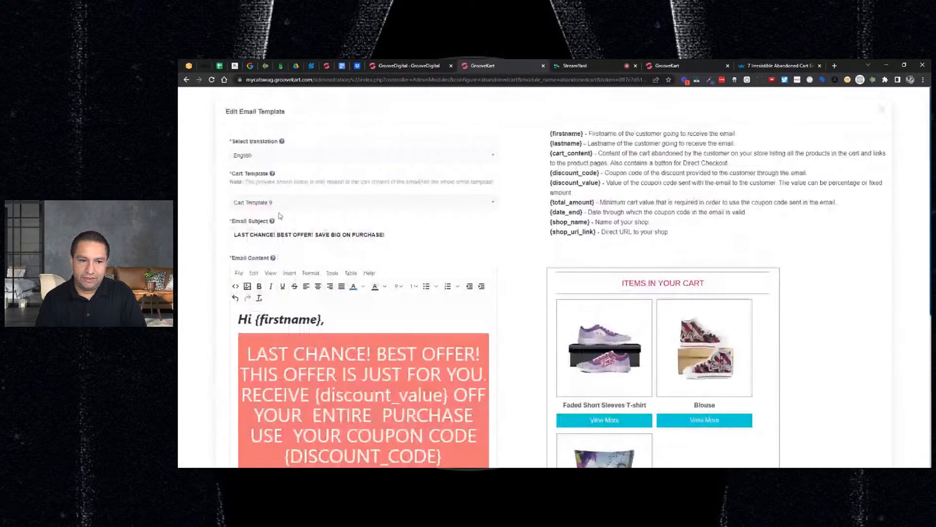
left_click(281, 204)
left_click(258, 279)
scroll(614, 290, "down", 1)
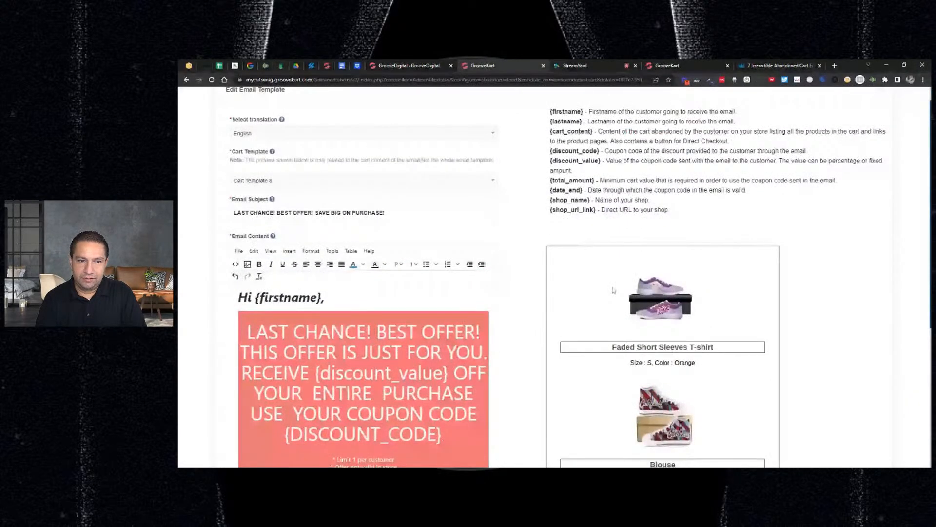
Set the third email's cart layout to Cart Template 6 and check its preview
scroll(613, 290, "up", 1)
left_click(342, 203)
left_click(344, 256)
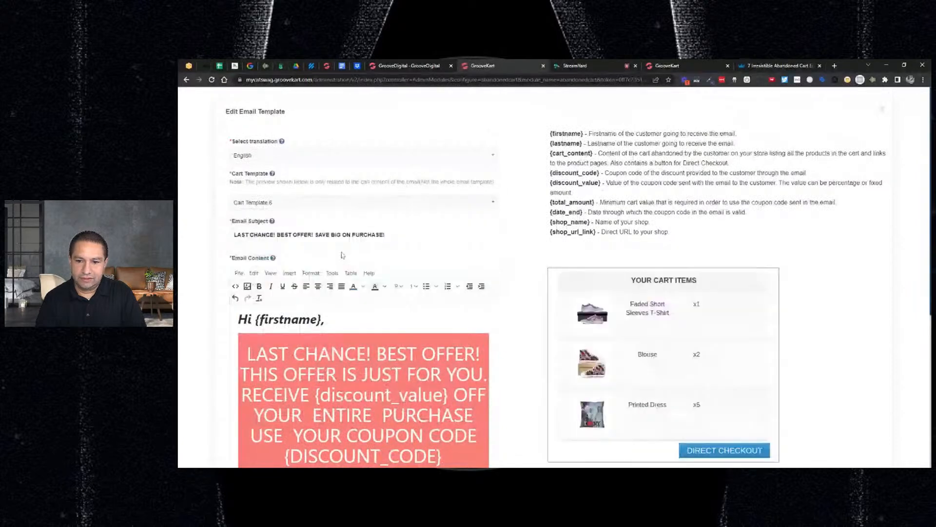
scroll(682, 256, "down", 3)
scroll(683, 256, "up", 3)
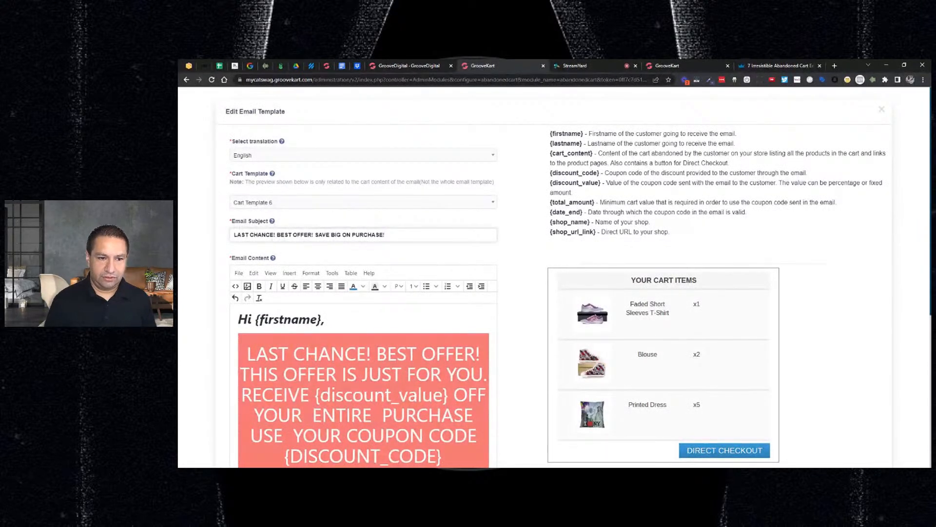
Replace the third email's subject with "Last Chance To Get 10% Off"
key("ctrl+a")
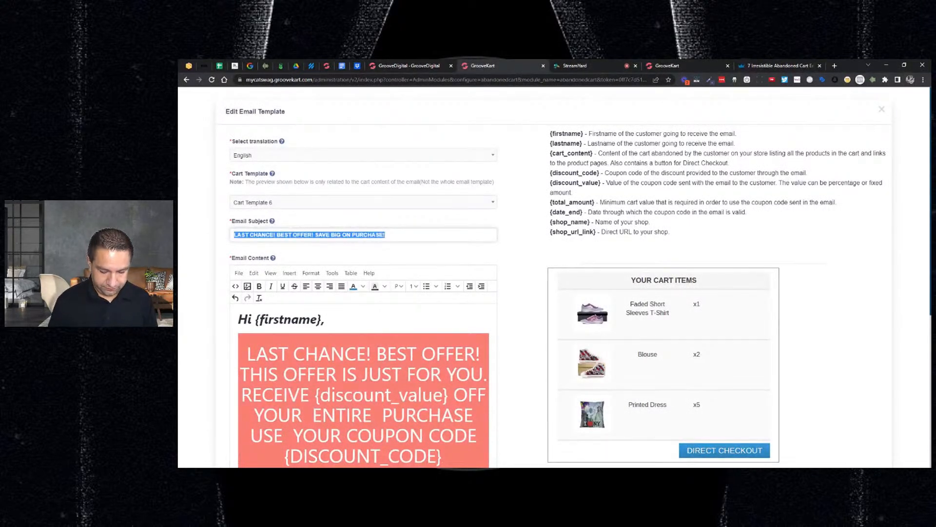
type("Last")
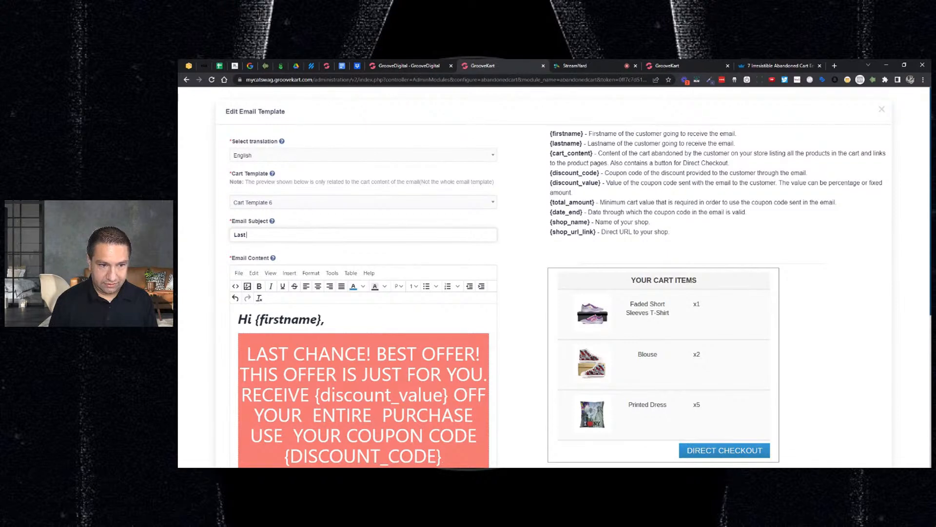
type(" Chance")
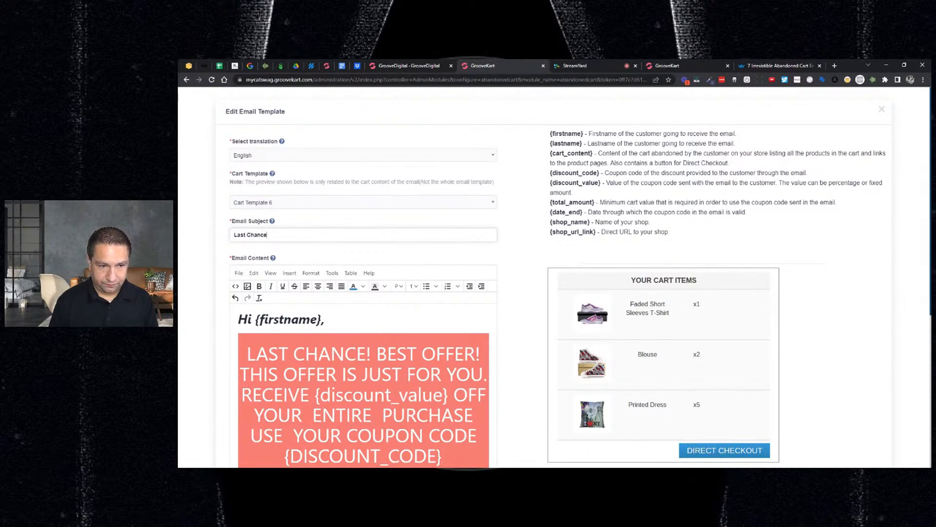
type(" To Get ")
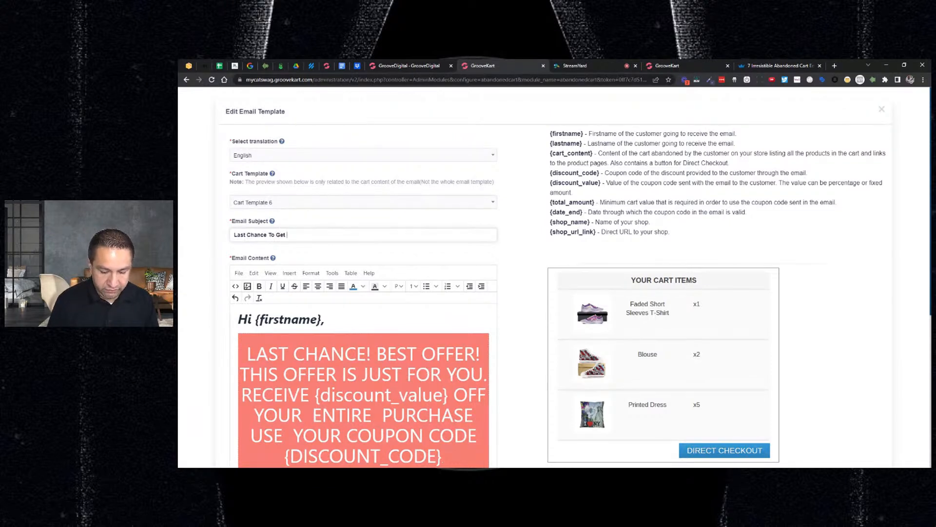
type("10%")
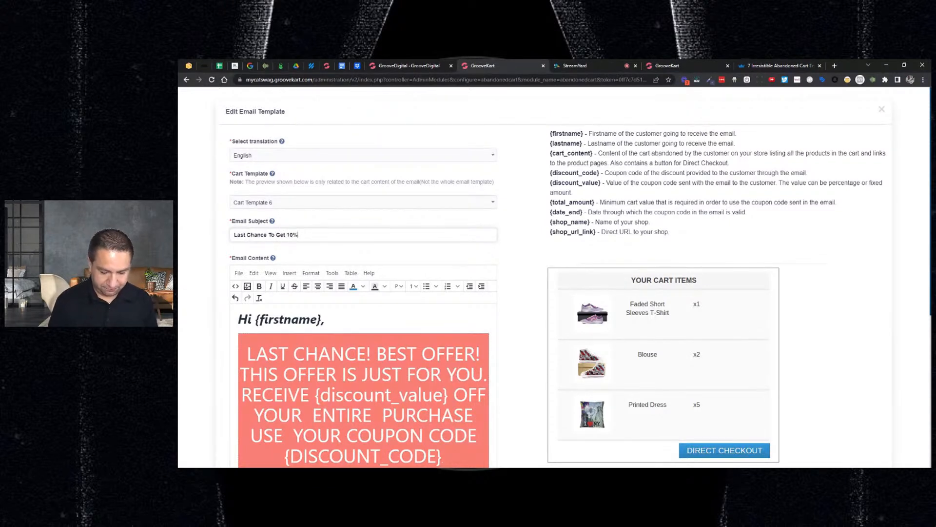
type(" Off")
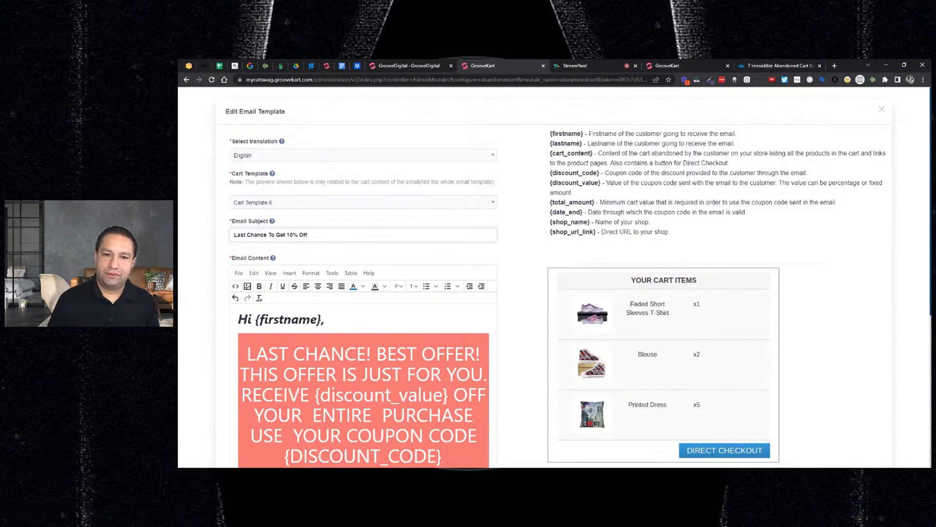
Extend the third email's subject with "With Code" followed by the {discount_code} placeholder from the reference list
mouse_move(549, 177)
left_mouse_down()
mouse_move(585, 173)
mouse_move(550, 173)
left_mouse_up()
key("ctrl+c")
left_click(581, 172)
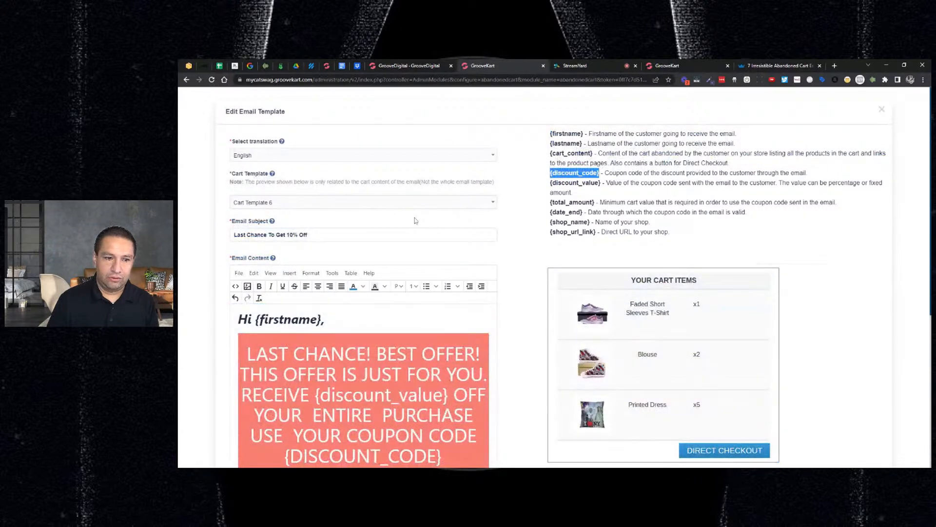
left_click(310, 235)
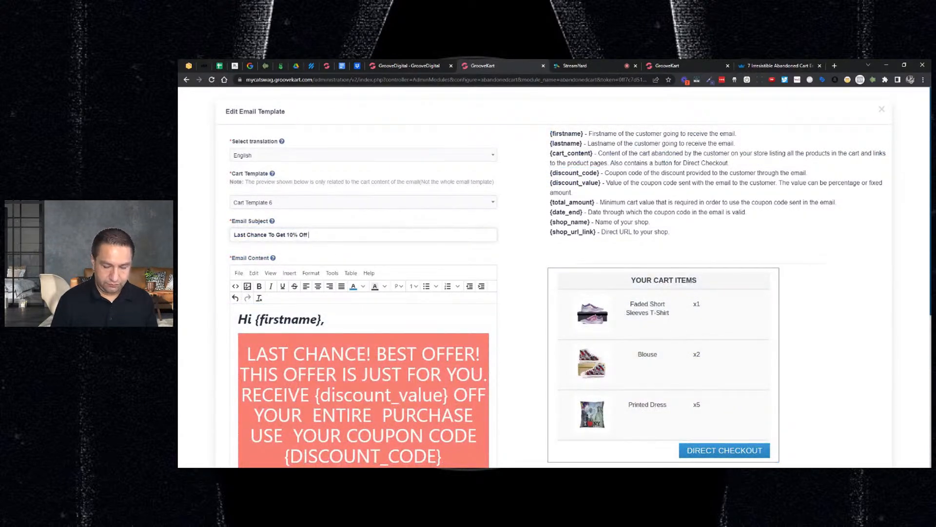
type("With Code")
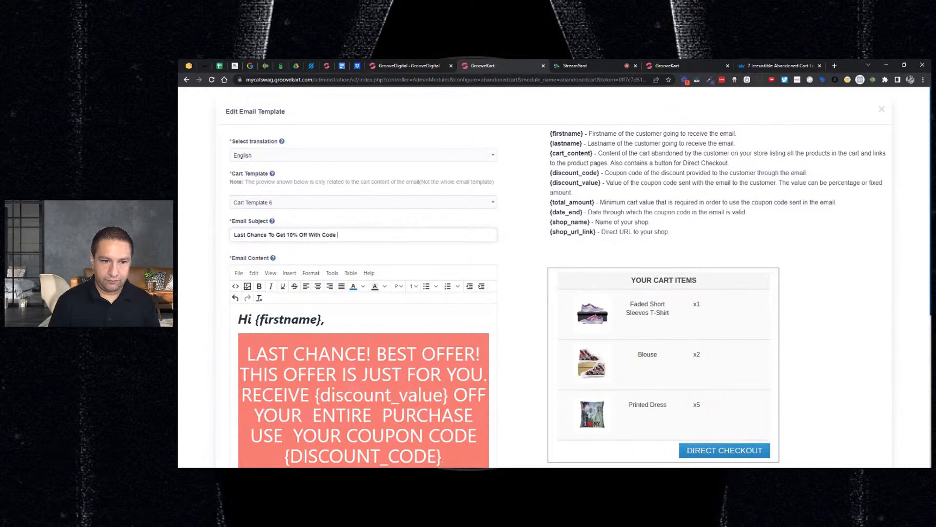
key("ctrl+v")
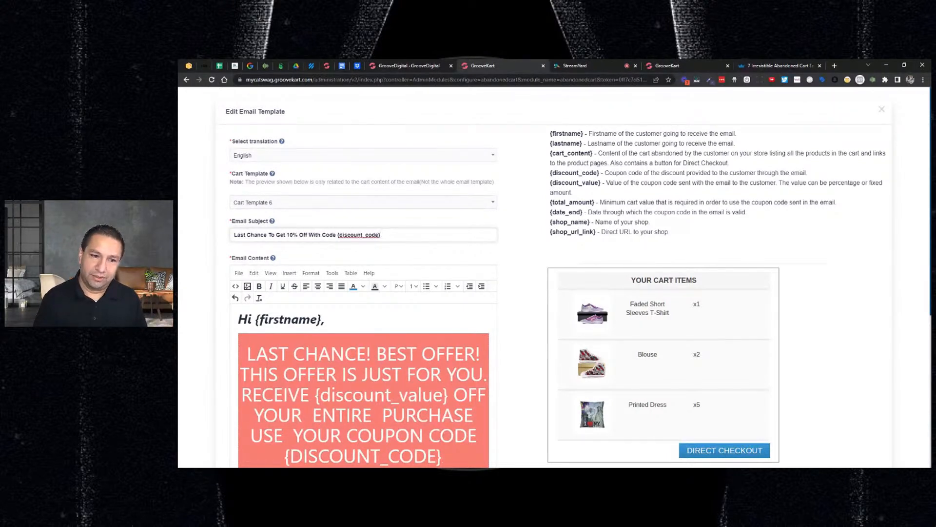
Reduce the font size of the "Hi {firstname}," greeting in the email content to 14pt
scroll(302, 247, "down", 1)
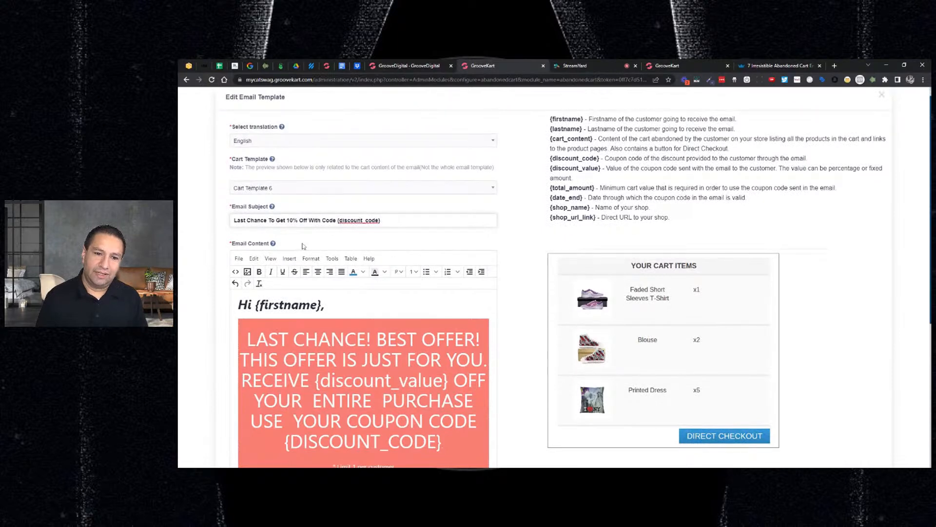
scroll(302, 246, "down", 2)
triple_click(301, 243)
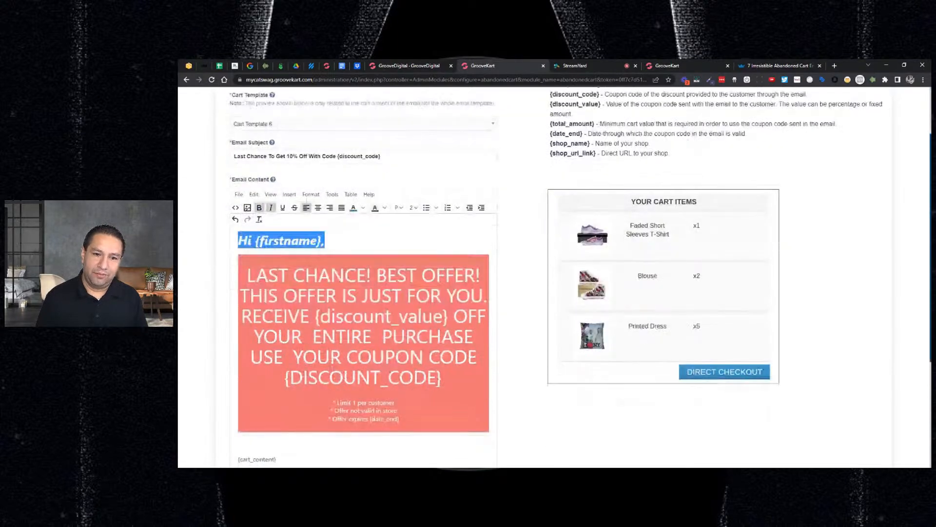
left_click(413, 207)
left_click(420, 226)
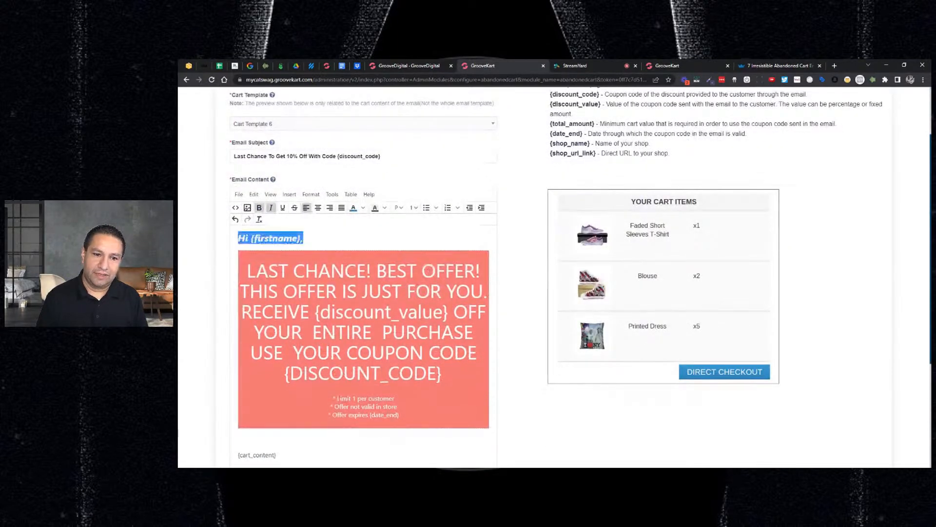
left_click(414, 207)
left_click(425, 258)
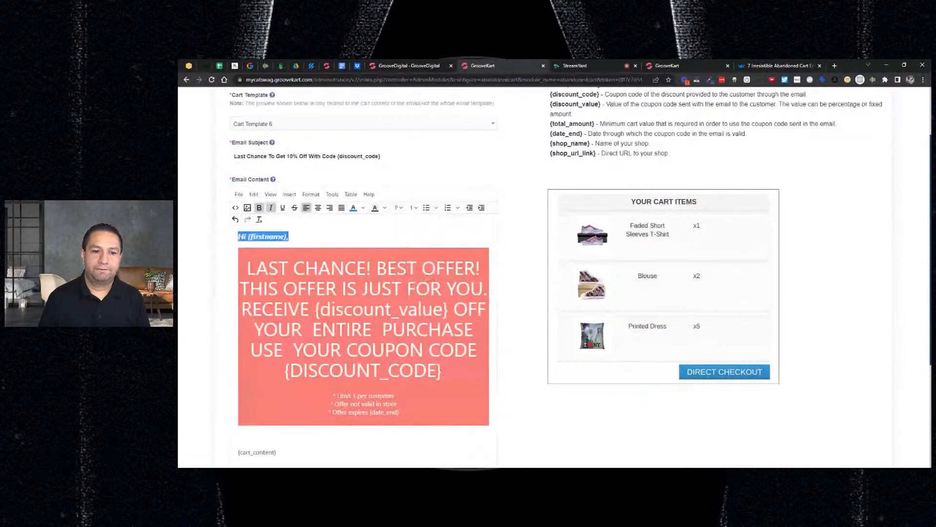
Set the large offer text in the red banner, from "LAST CHANCE" through {DISCOUNT_CODE}, to 24pt
left_click(248, 267)
left_click_drag(247, 268, 442, 373)
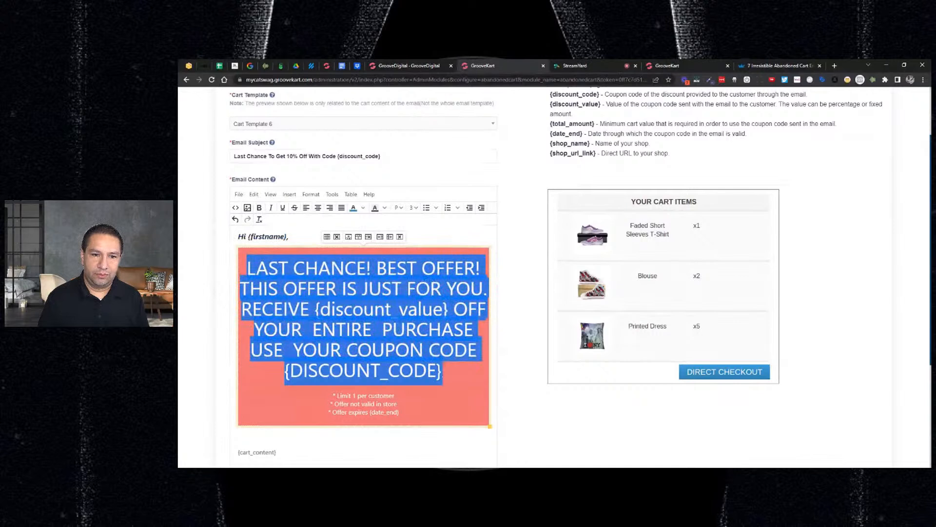
left_click(414, 207)
left_click(418, 272)
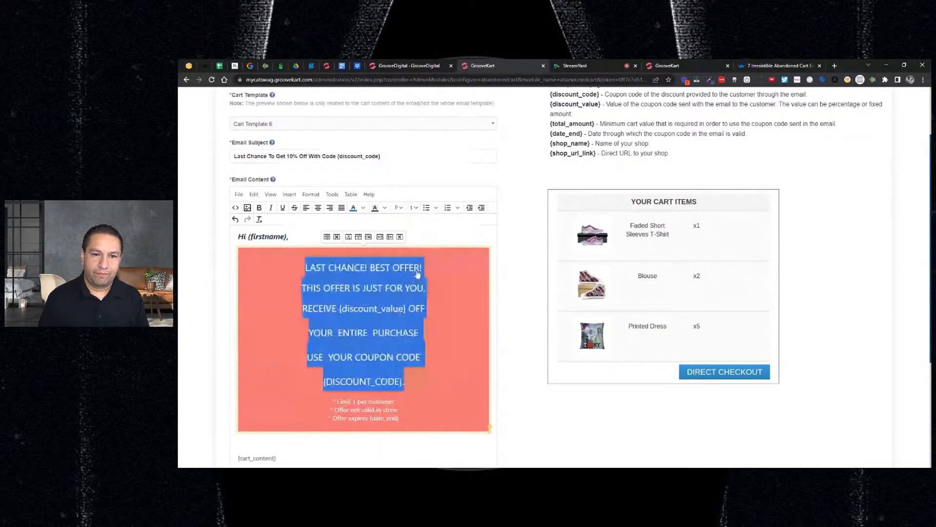
left_click(414, 208)
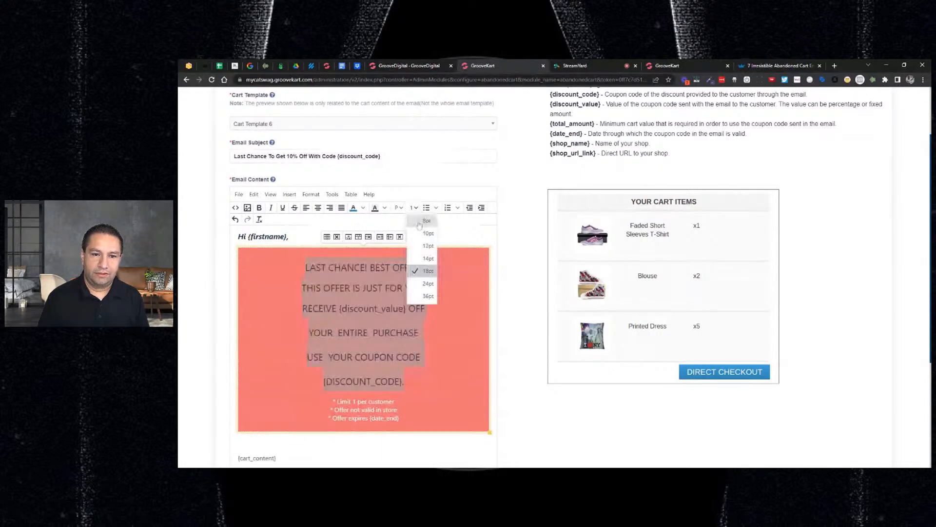
left_click(429, 282)
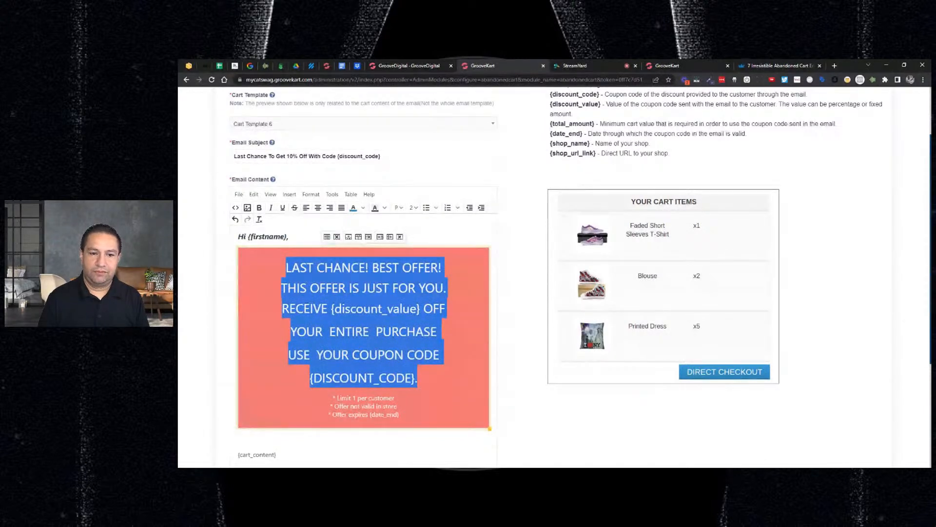
left_click(448, 288)
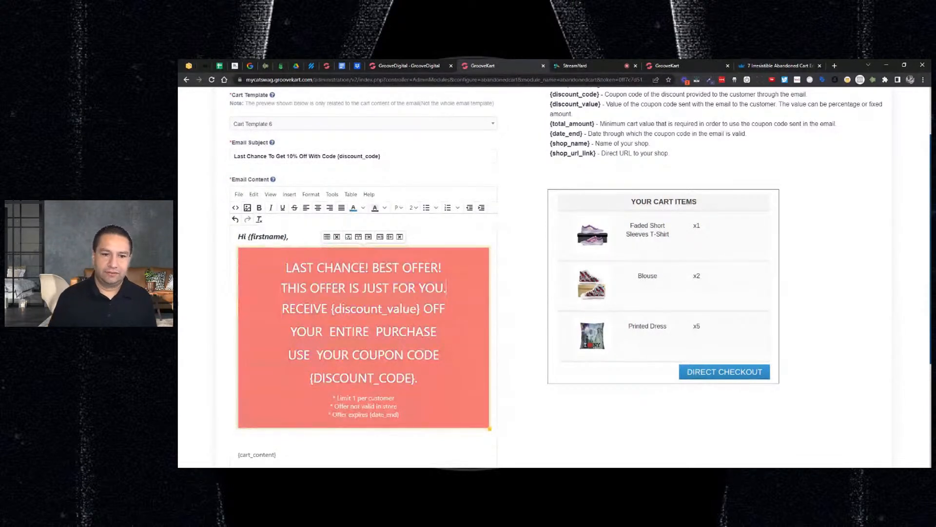
Remove "BEST OFFER!" and the exclamation mark from the banner headline, leaving "LAST CHANCE"
left_click_drag(372, 267, 442, 268)
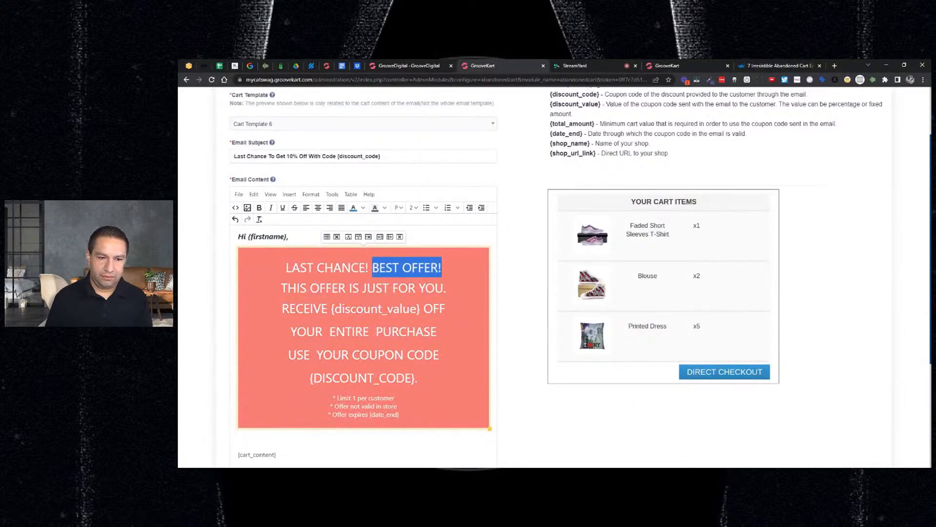
key("BackSpace")
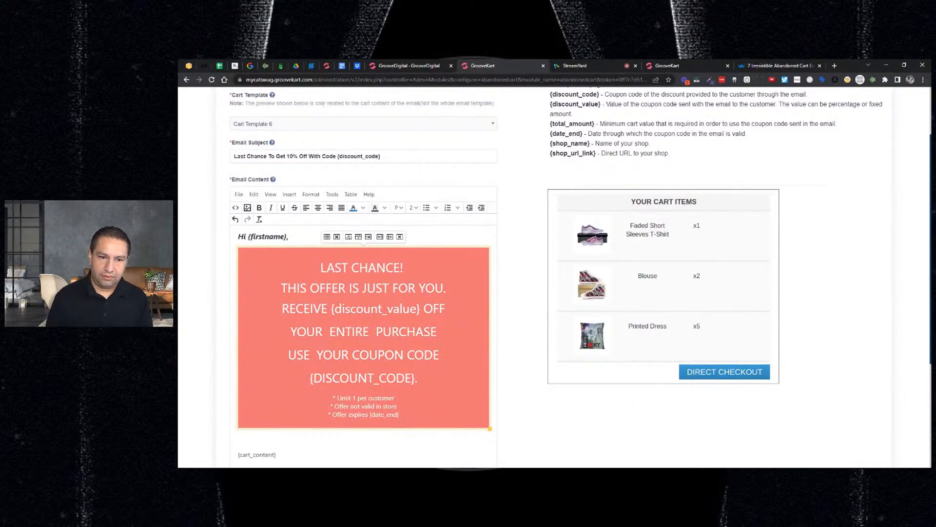
key("BackSpace")
key("BackSpace")
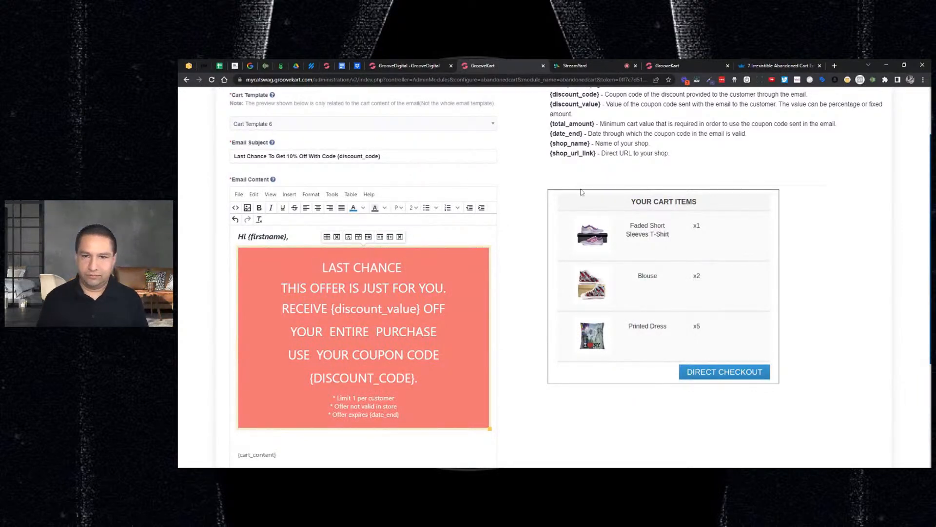
Paste the {firstname} placeholder from the reference list after "LAST CHANCE" in the banner headline
scroll(623, 175, "up", 1)
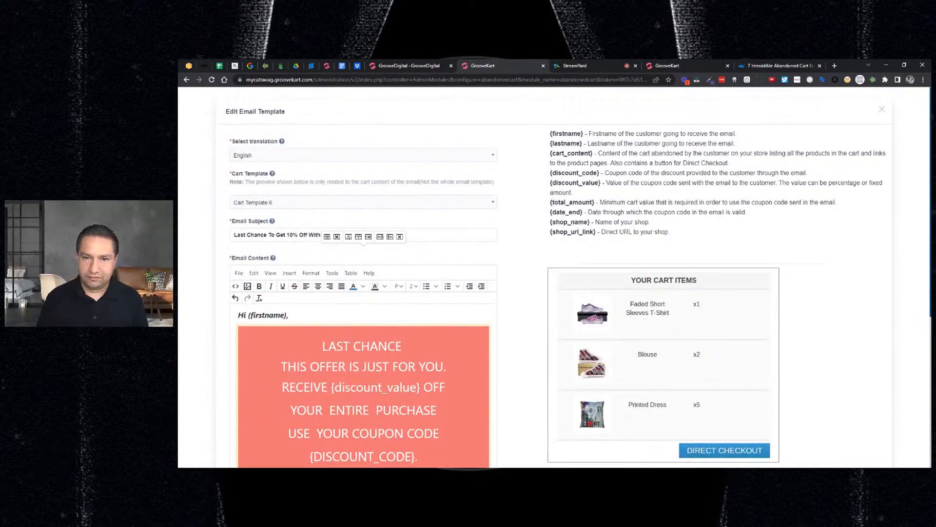
left_click_drag(584, 134, 551, 134)
key("ctrl+c")
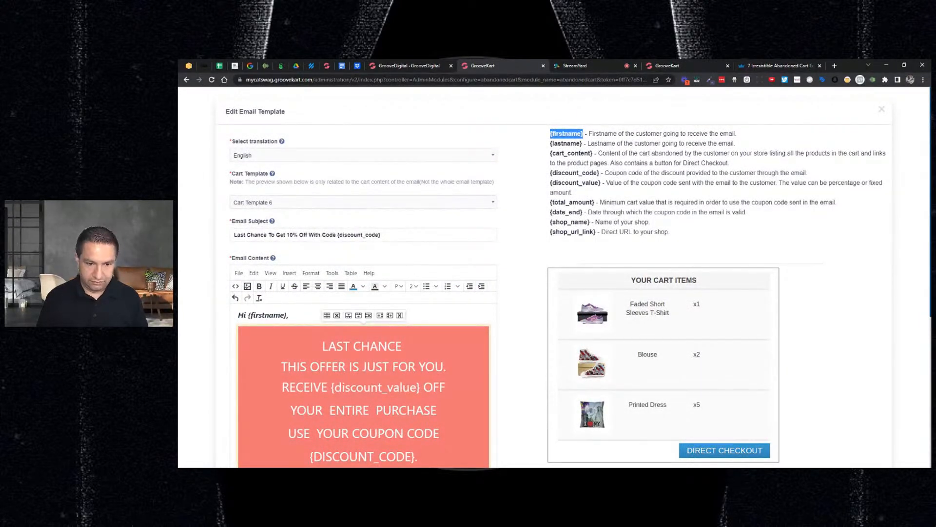
left_click(404, 346)
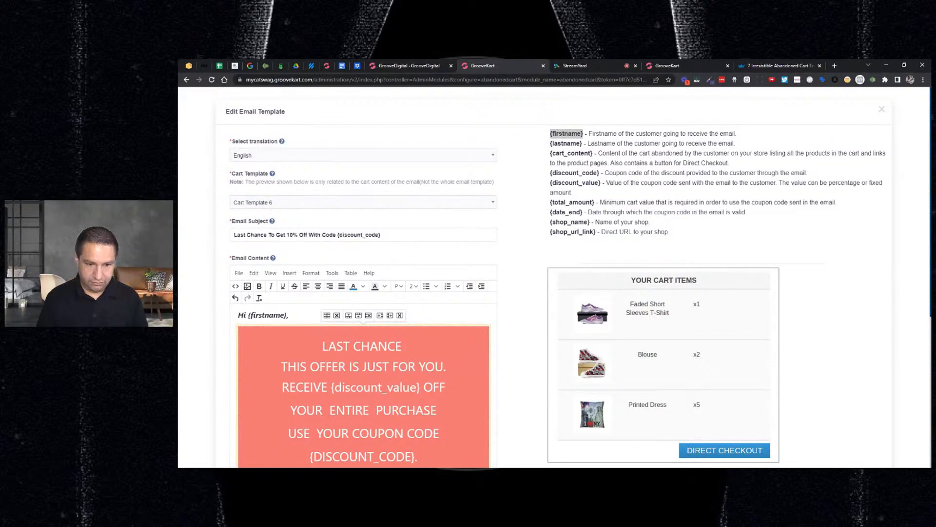
key("ctrl+v")
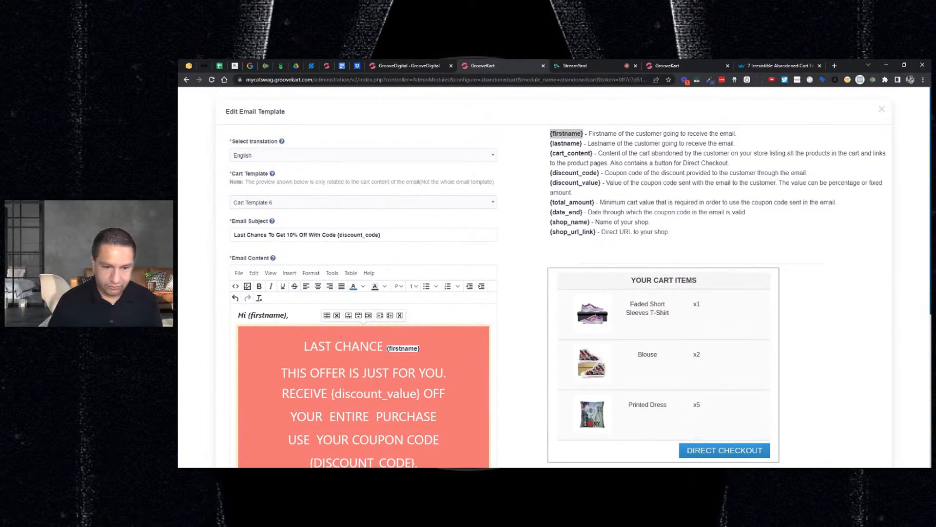
Replace any pasted placeholder in the headline with {firstname} in the headline's own formatting, so it reads "LAST CHANCE {firstname}"
left_click(384, 346)
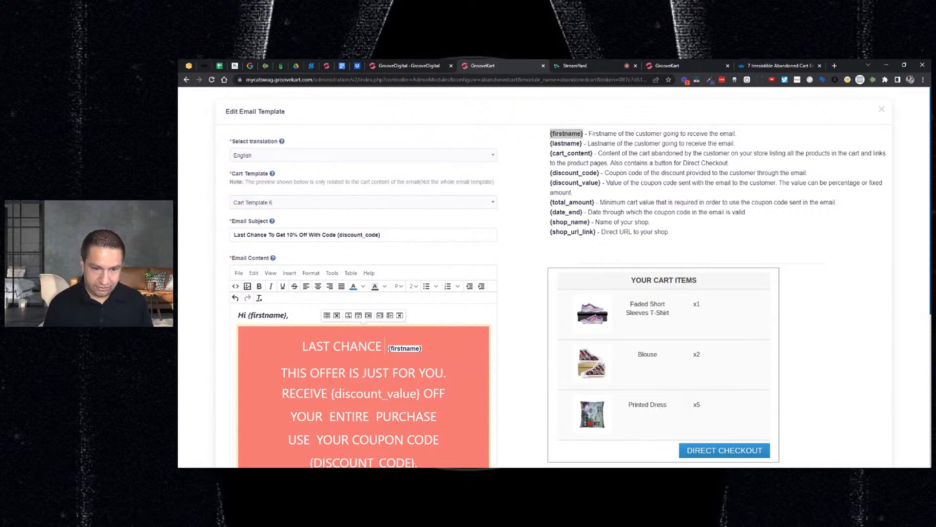
type("{fisr")
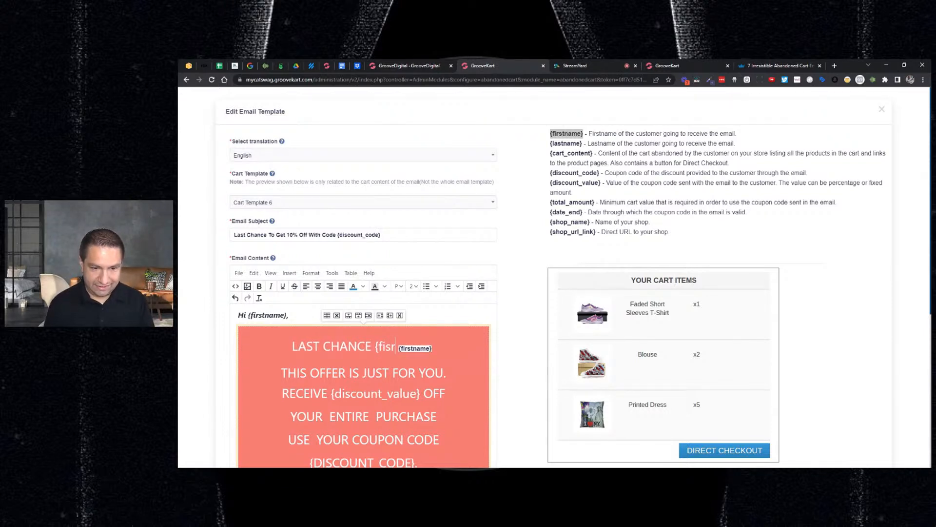
key("BackSpace")
key("BackSpace")
key("BackSpace")
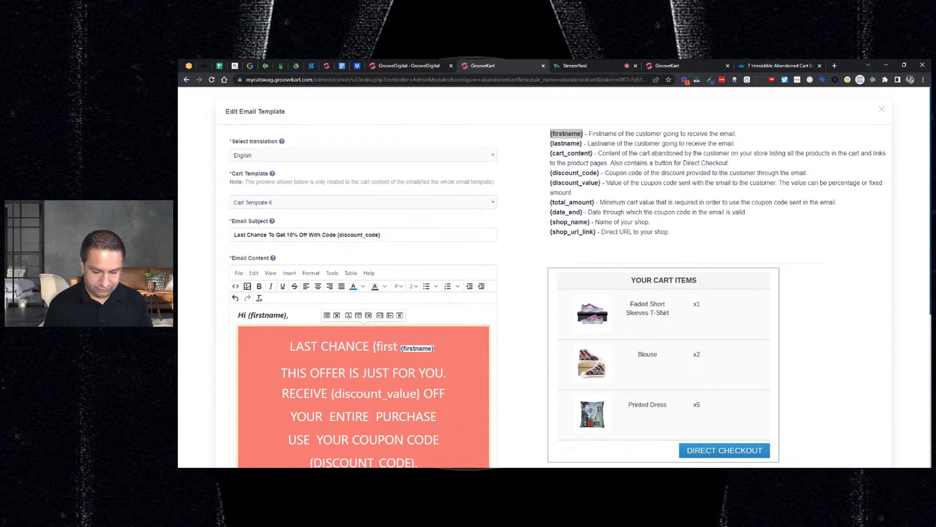
type("irstname}")
key("Delete")
key("Delete")
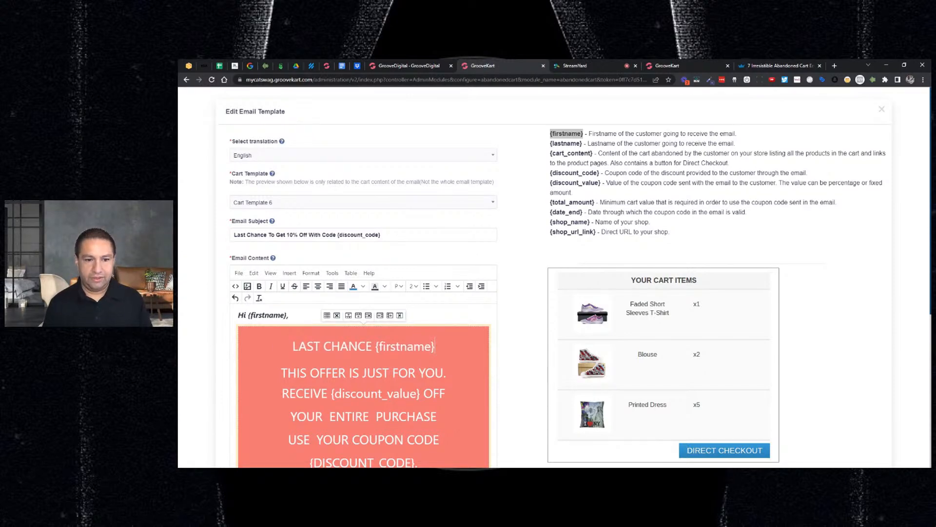
Replace "RECEIVE" before {discount_value} in the banner with "Don't Forget To Redeem Your"
scroll(555, 276, "down", 2)
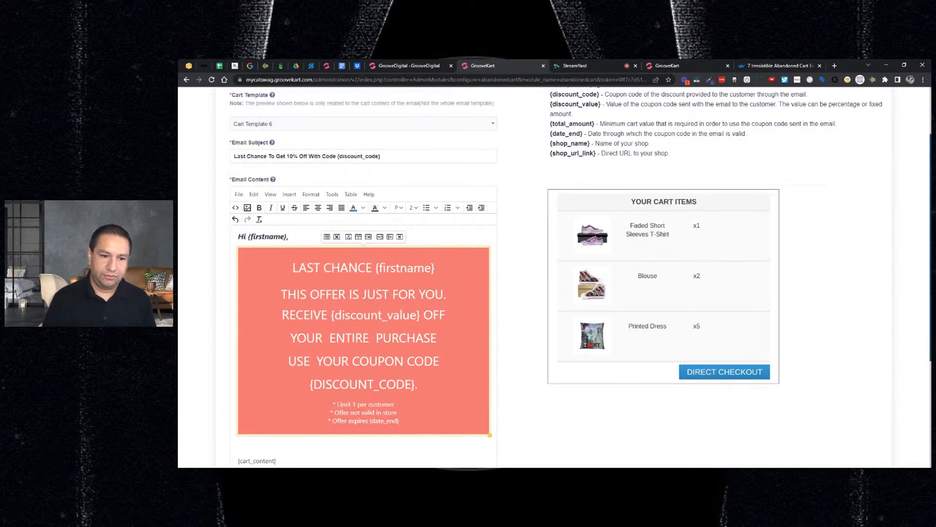
type("DO")
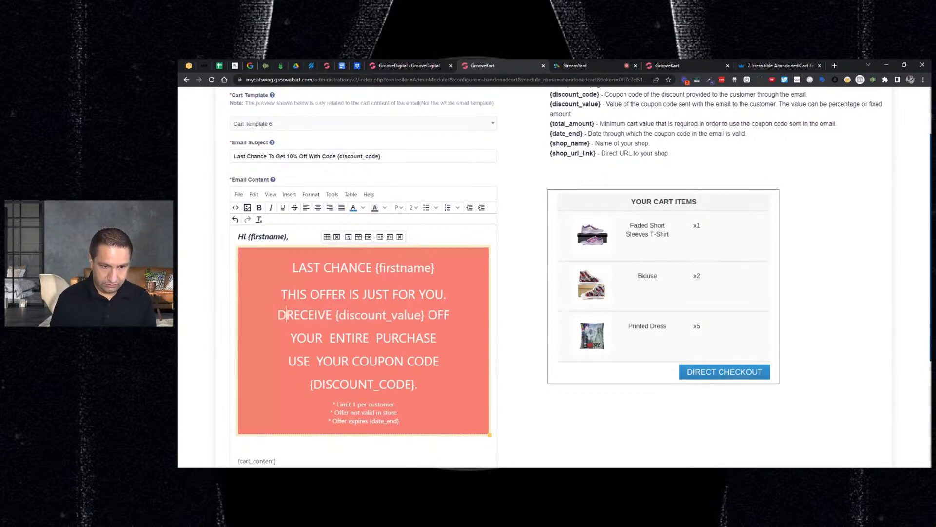
key("BackSpace")
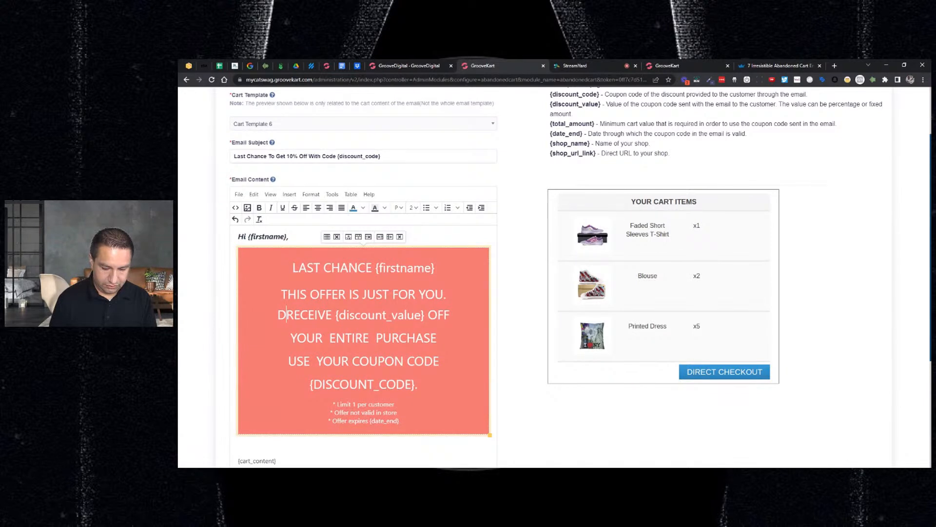
type("on't F")
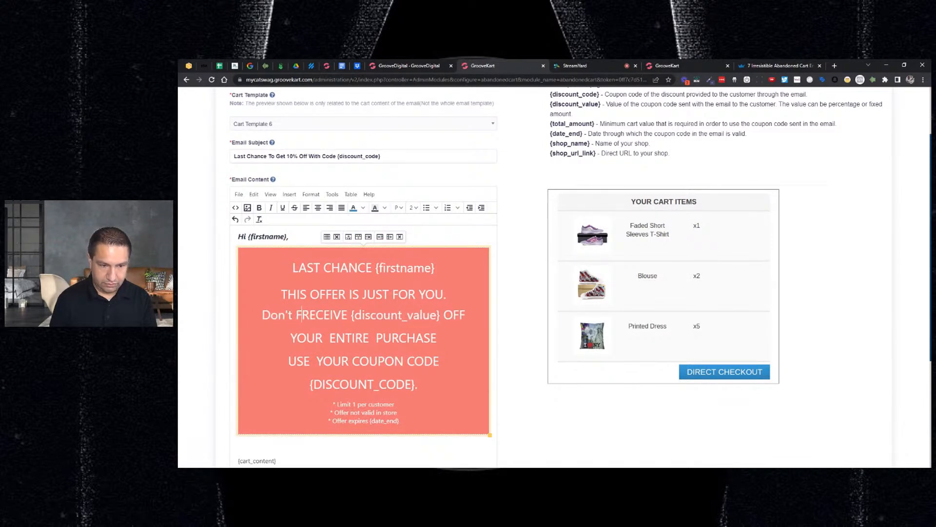
type("orget T")
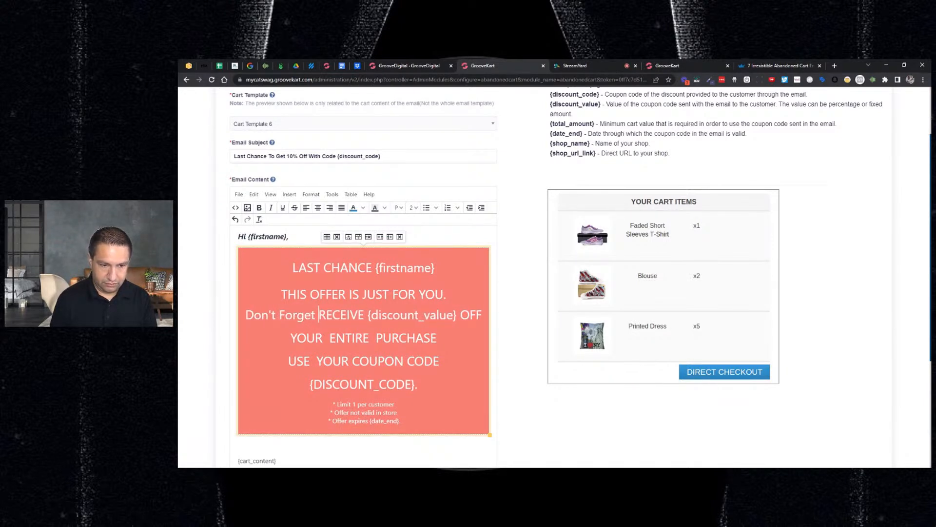
type("o Recee")
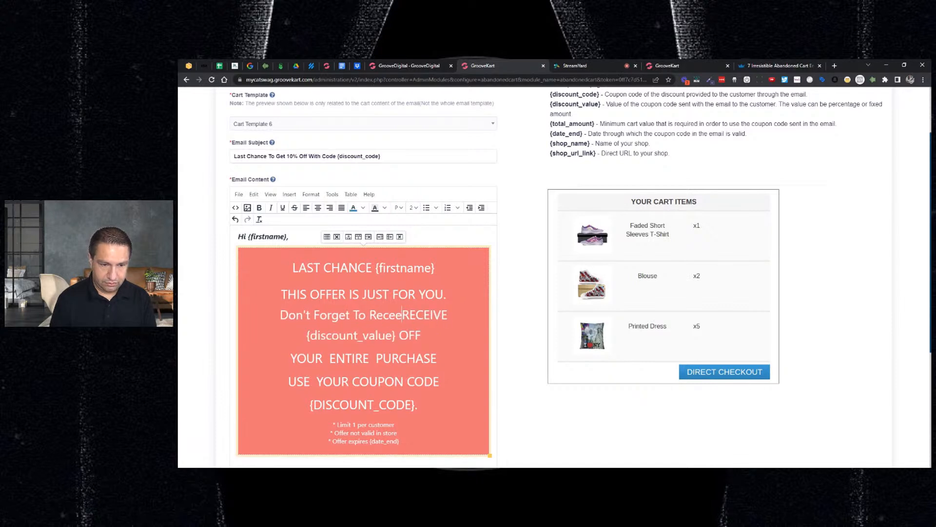
key("BackSpace")
key("BackSpace")
key("BackSpace")
type("deem Y")
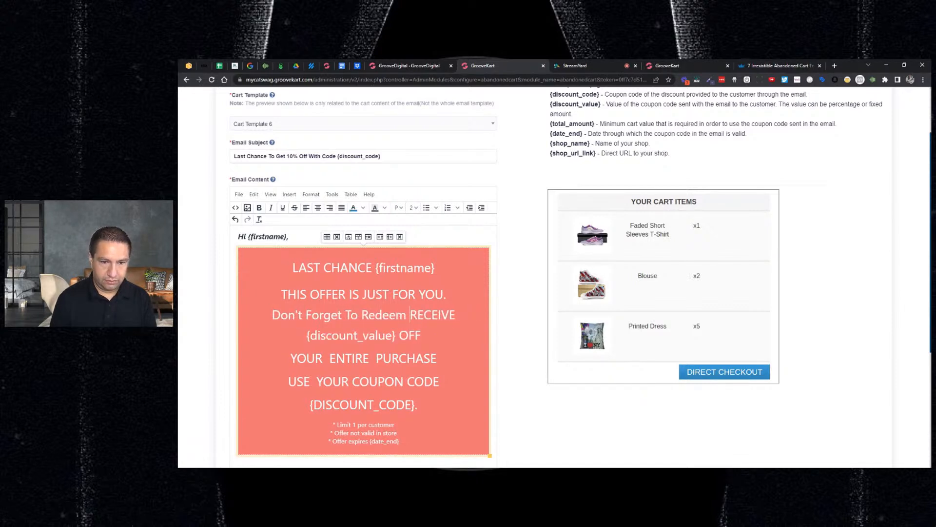
type("our")
key("Delete")
key("Delete")
key("Delete")
key("Delete")
key("Delete")
key("Delete")
key("Delete")
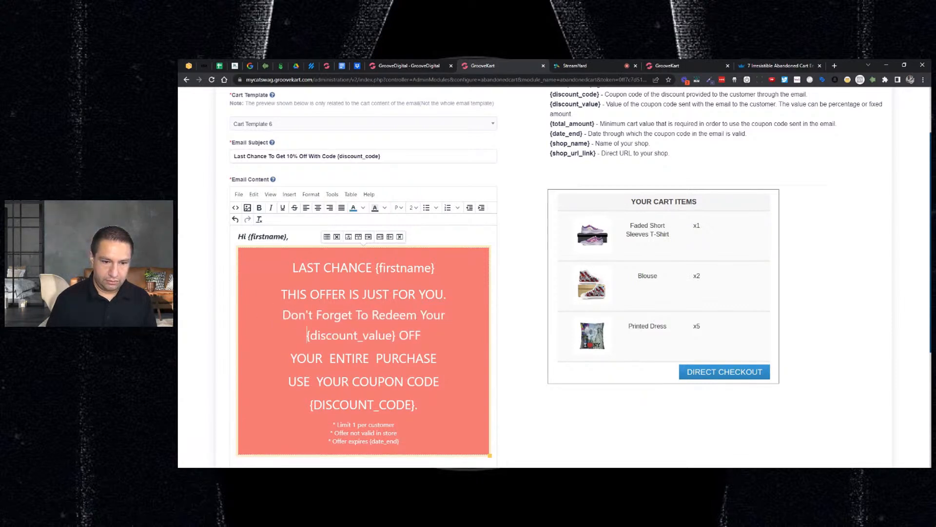
Change the wording after {discount_value} in the banner to "Off Coupon" and delete the "YOUR ENTIRE PURCHASE" line
key("Right")
key("Right")
key("Right")
key("Right")
key("Right")
key("Right")
key("Right")
key("Right")
key("Right")
key("Right")
key("Right")
key("Right")
key("Right")
key("Right")
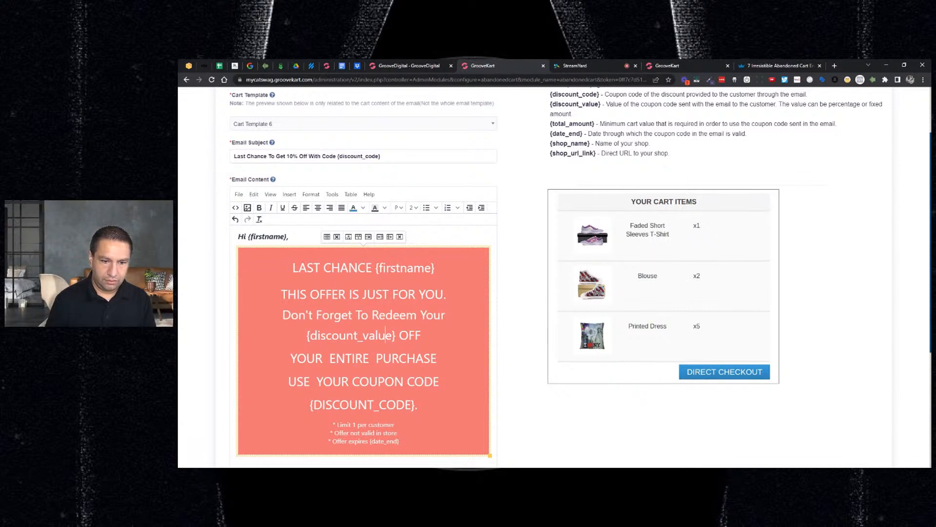
type("Off")
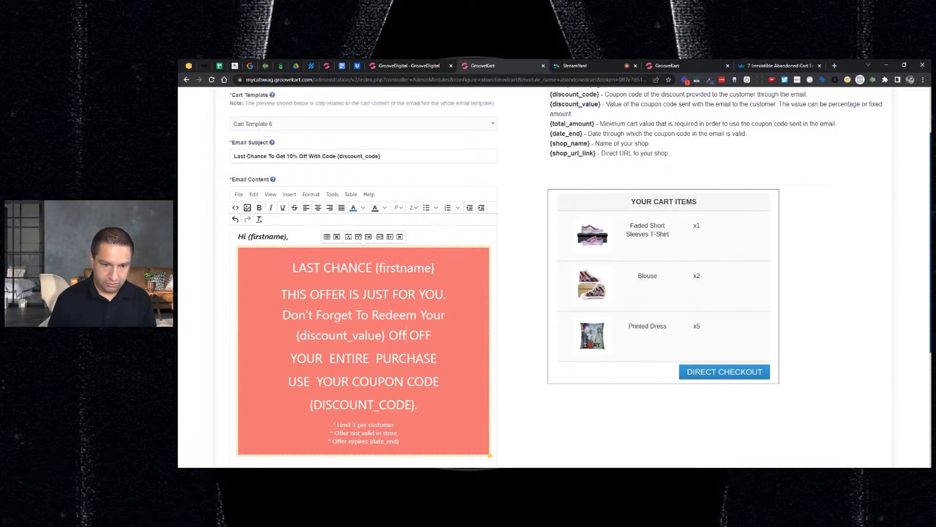
key("shift+End")
type("Coupon")
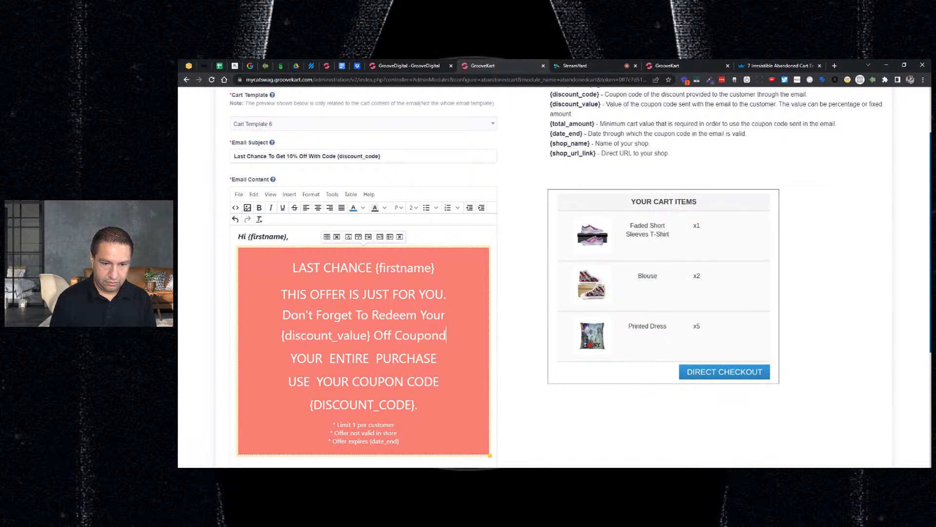
key("shift+Down")
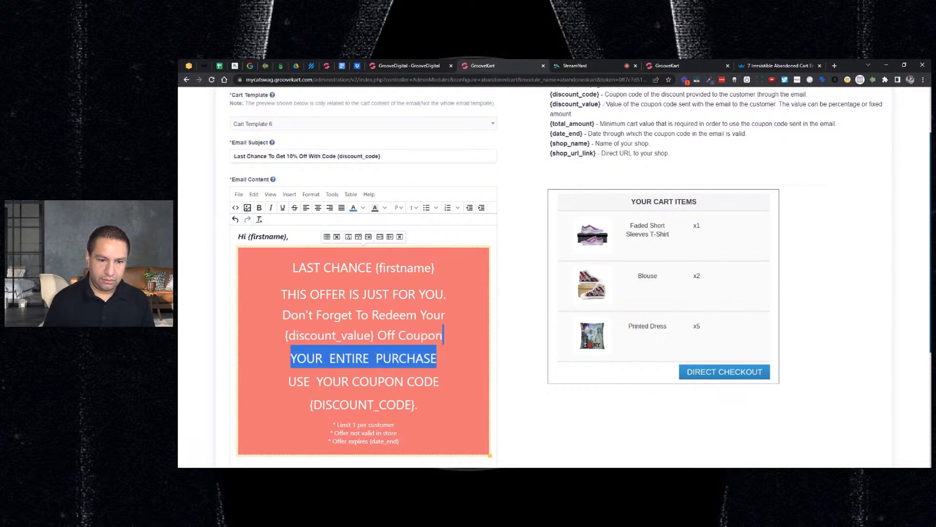
key("BackSpace")
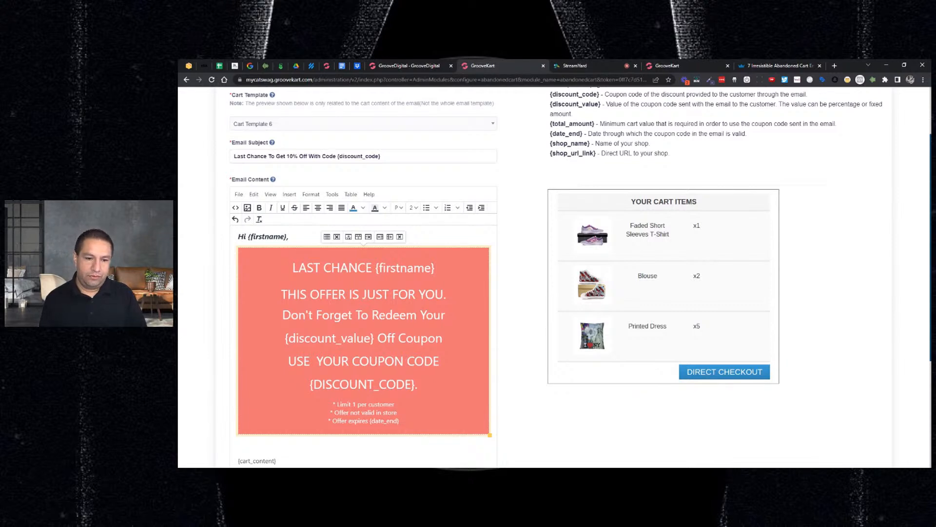
Replace the banner's "USE YOUR COUPON CODE" line with "Use This Code Today:" and remove the period after {DISCOUNT_CODE}
key("BackSpace")
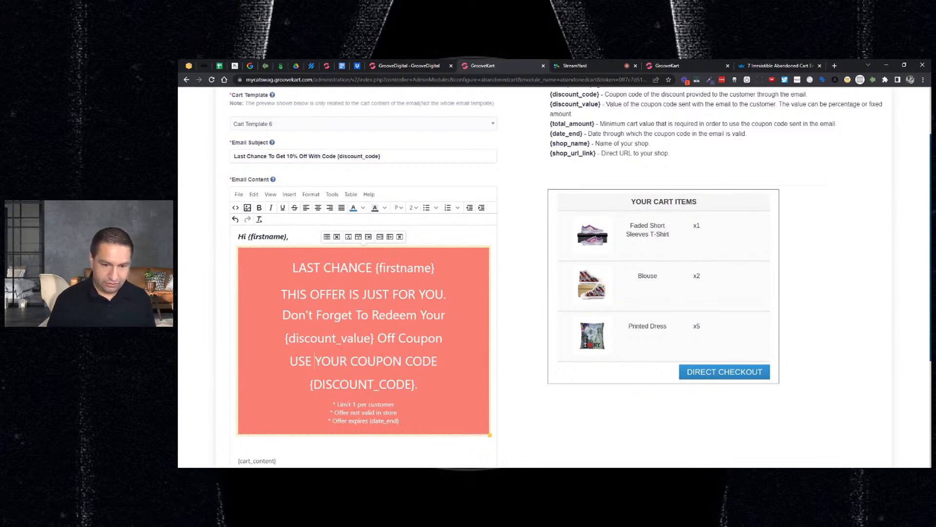
key("Home")
key("shift+End")
type("Thi")
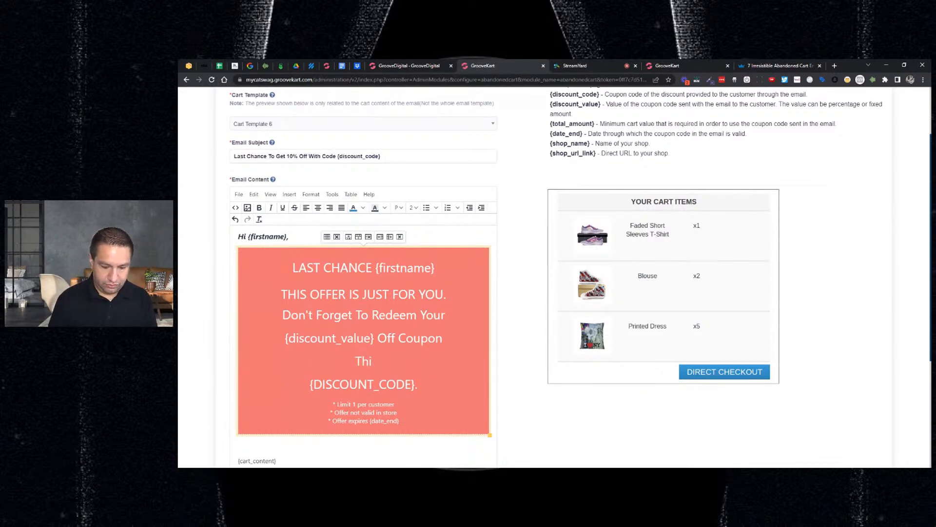
key("BackSpace")
key("BackSpace")
key("BackSpace")
type("Use THis C")
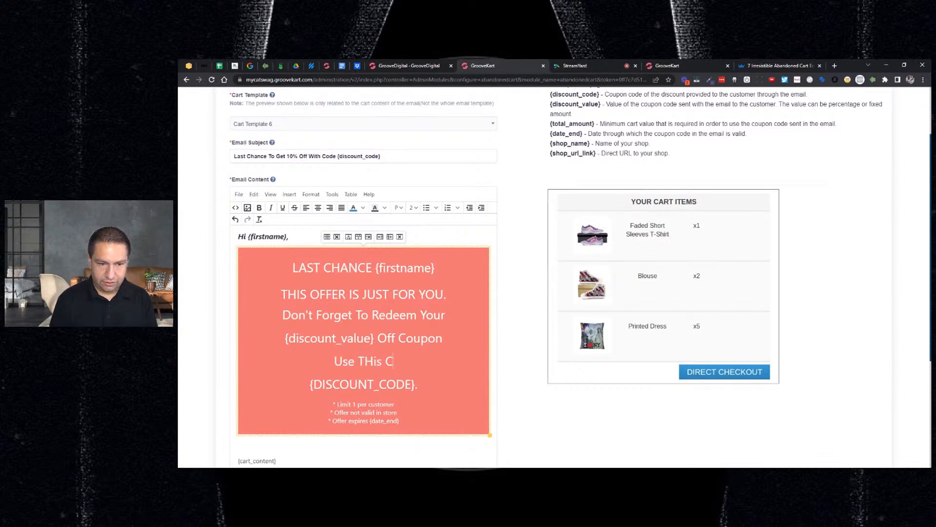
key("BackSpace")
key("BackSpace")
key("BackSpace")
key("BackSpace")
key("BackSpace")
type("his Code")
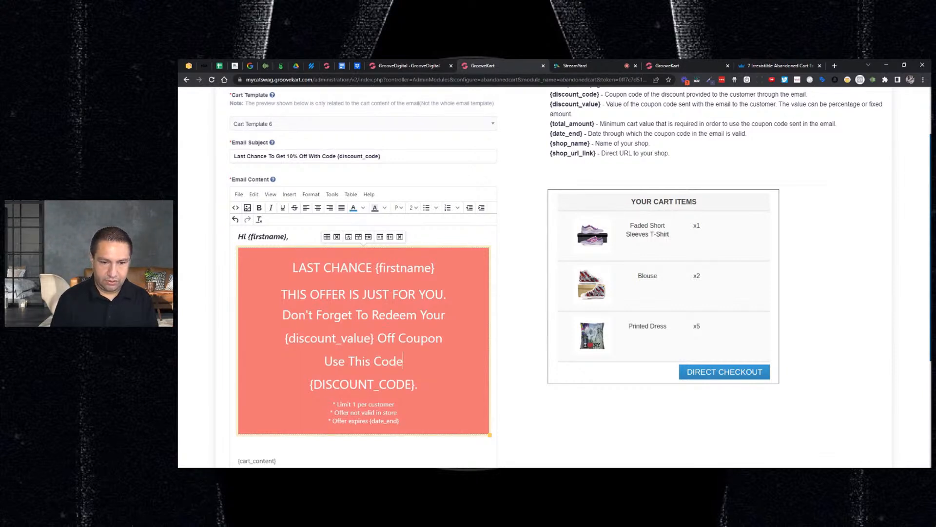
type(" Today")
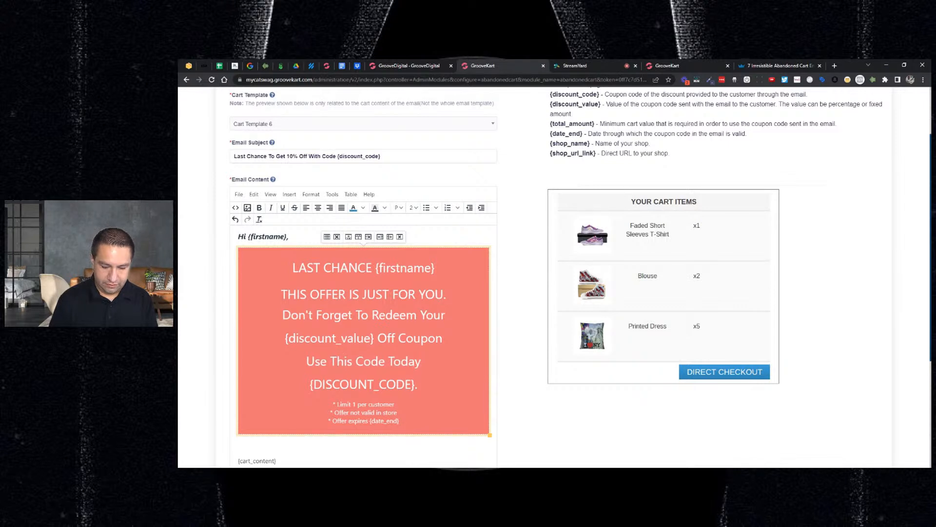
type(":")
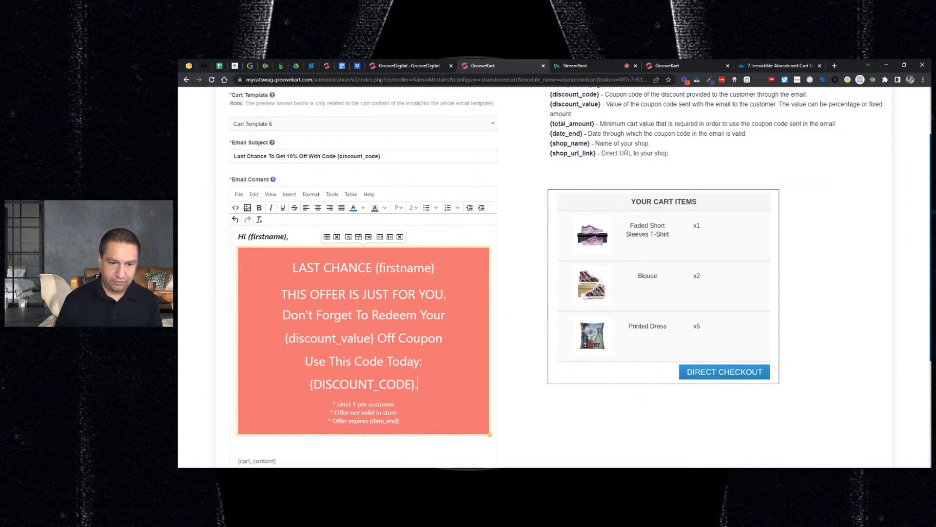
key("BackSpace")
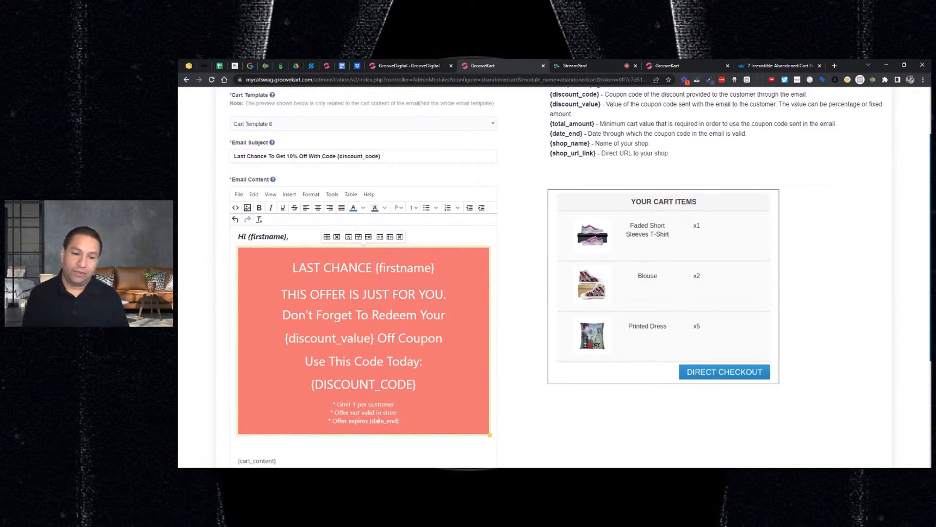
Delete the extra blank line below {cart_content}, the registration notice and the "Best Regards," line from the email body
scroll(555, 276, "down", 2)
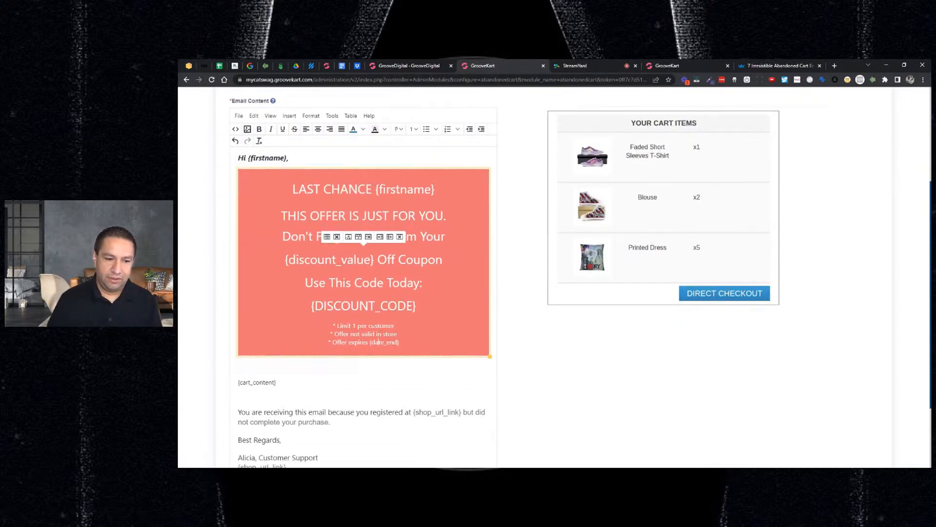
left_click(238, 395)
key("Delete")
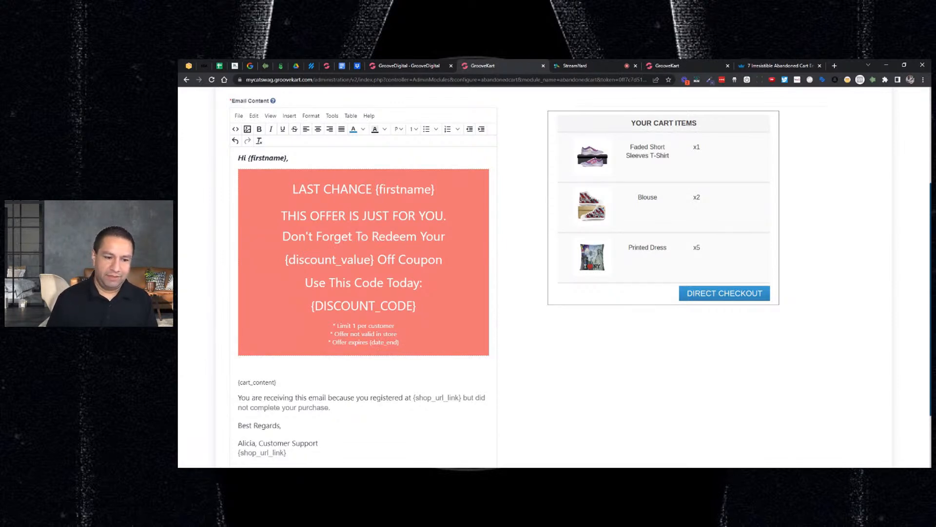
key("shift+Down")
key("shift+Down")
key("shift+Down")
key("shift+Down")
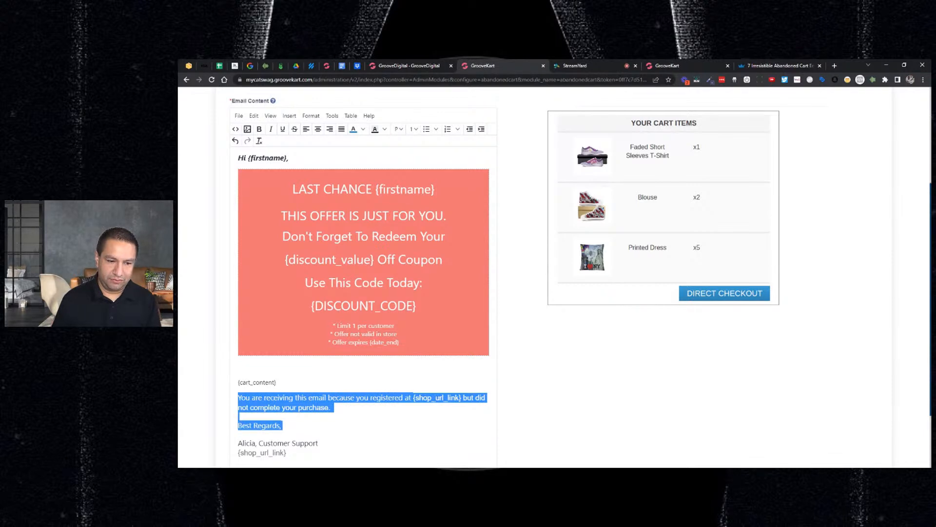
key("Delete")
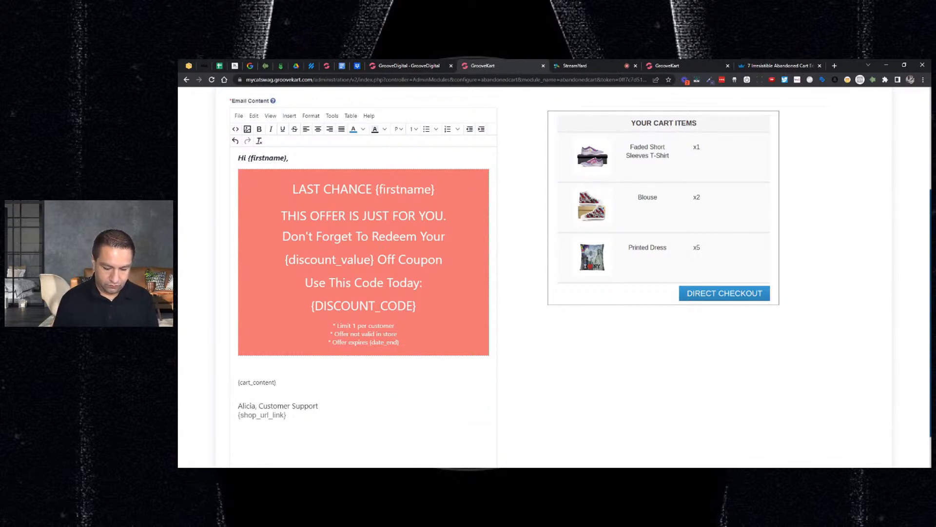
Write "We have many satisfied customers who used this coupon to grab their discount." between {cart_content} and the signature
type("We have ")
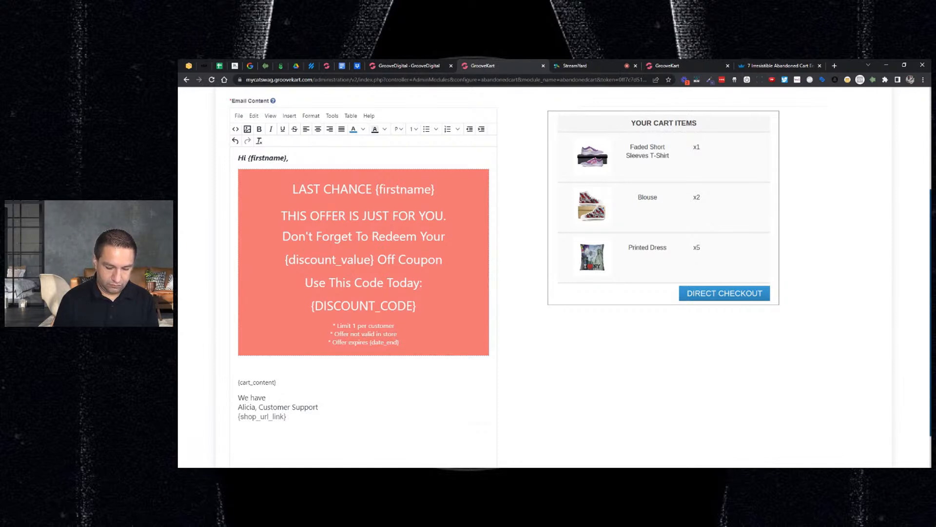
type("many sa")
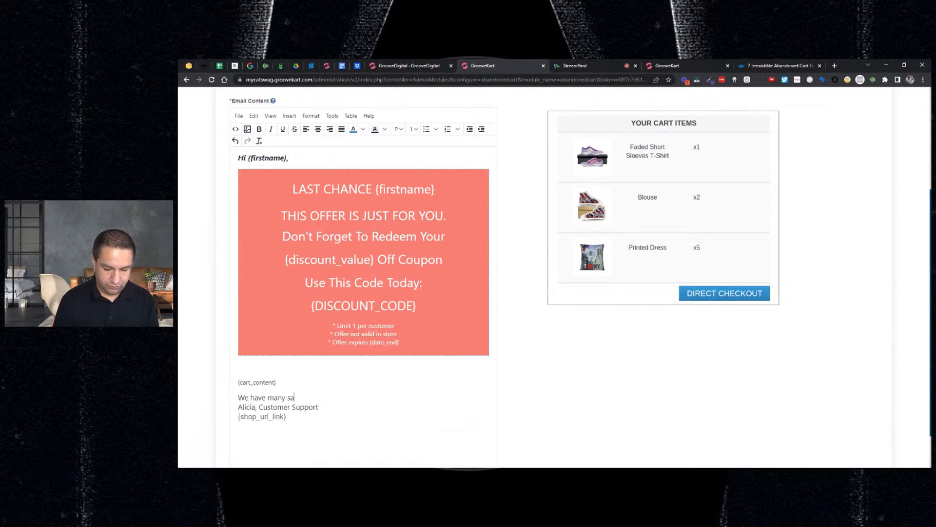
type("tisi")
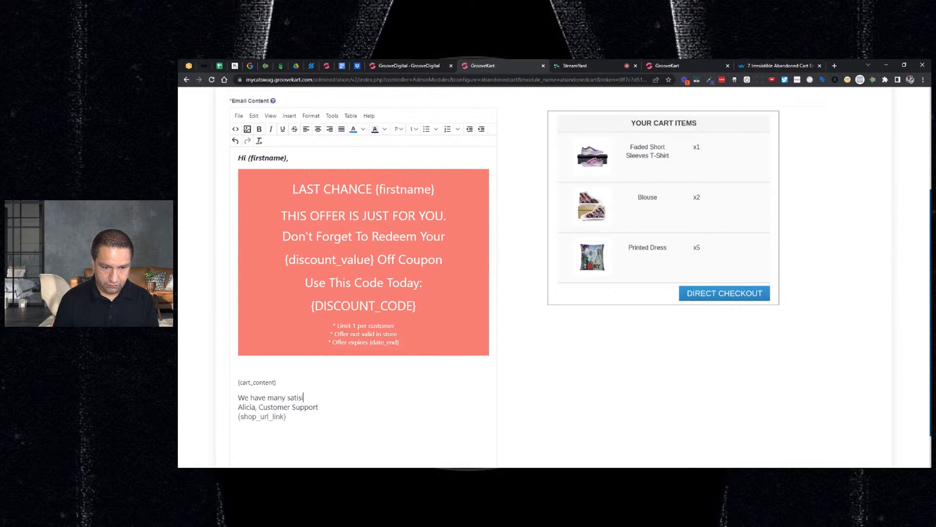
key("BackSpace")
key("BackSpace")
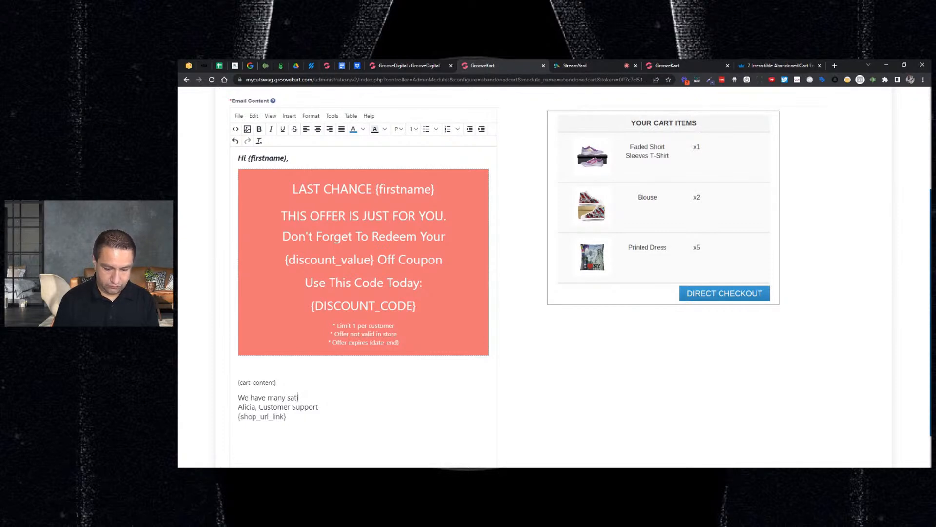
type("sfied cu")
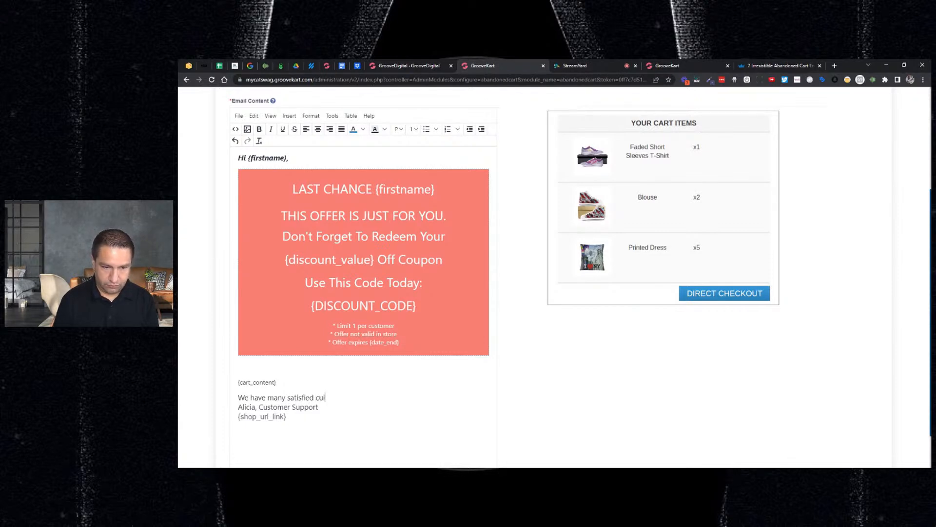
type("stomer")
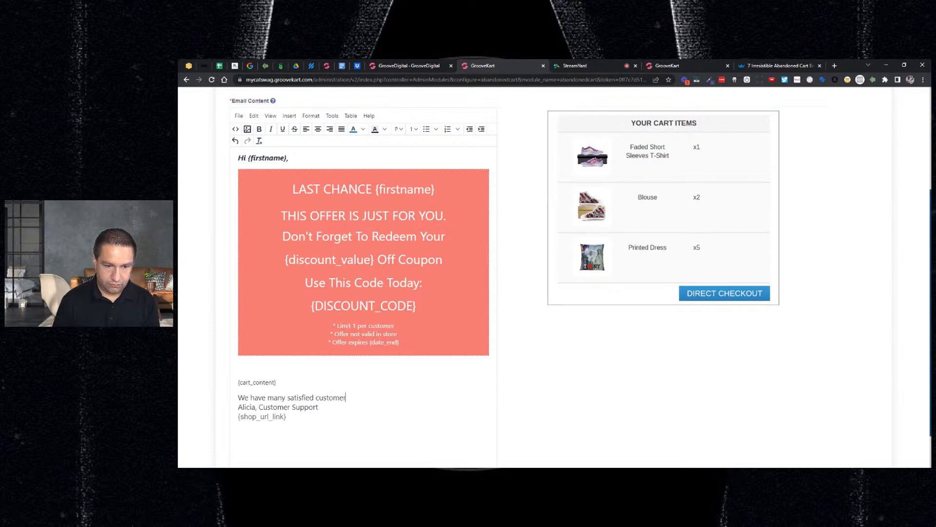
type("s who used their")
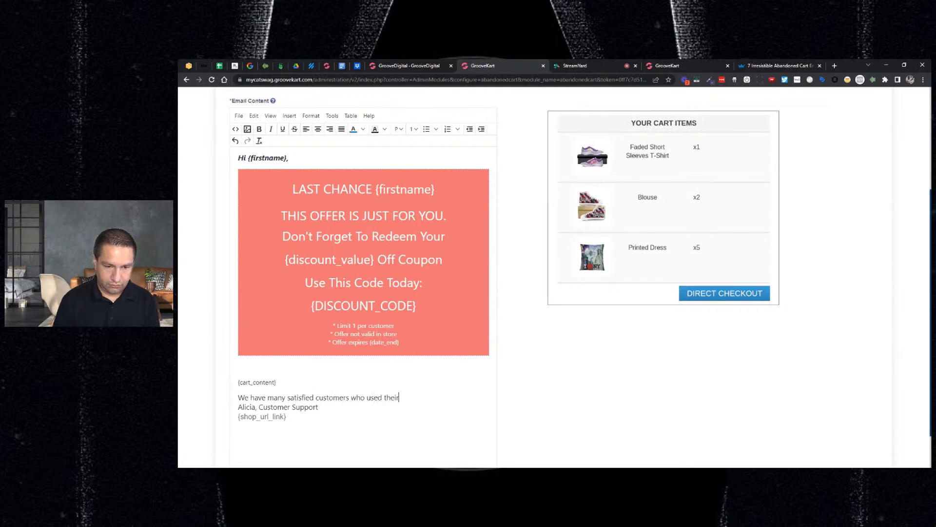
type(" first coupon to")
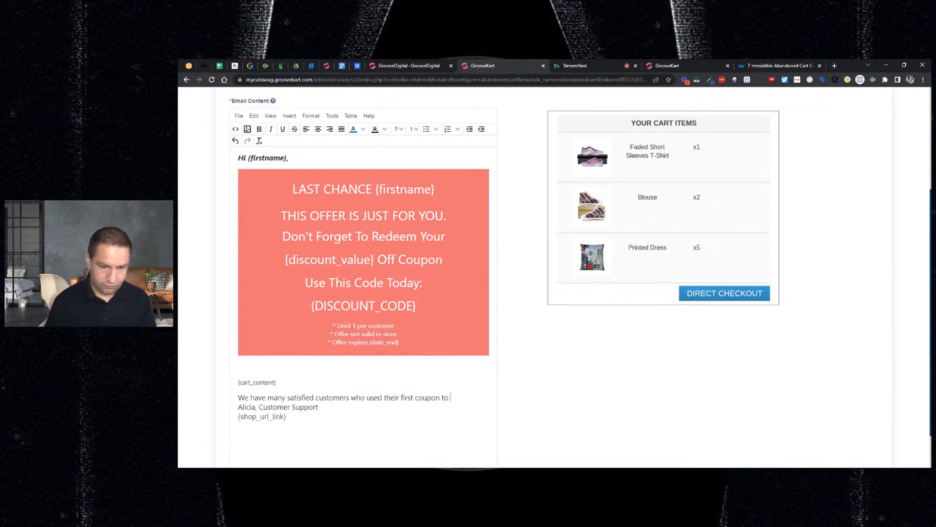
key("BackSpace")
key("BackSpace")
key("BackSpace")
key("BackSpace")
key("BackSpace")
key("BackSpace")
key("BackSpace")
key("BackSpace")
key("BackSpace")
key("BackSpace")
key("BackSpace")
key("BackSpace")
key("BackSpace")
key("BackSpace")
key("BackSpace")
key("BackSpace")
key("BackSpace")
key("BackSpace")
key("BackSpace")
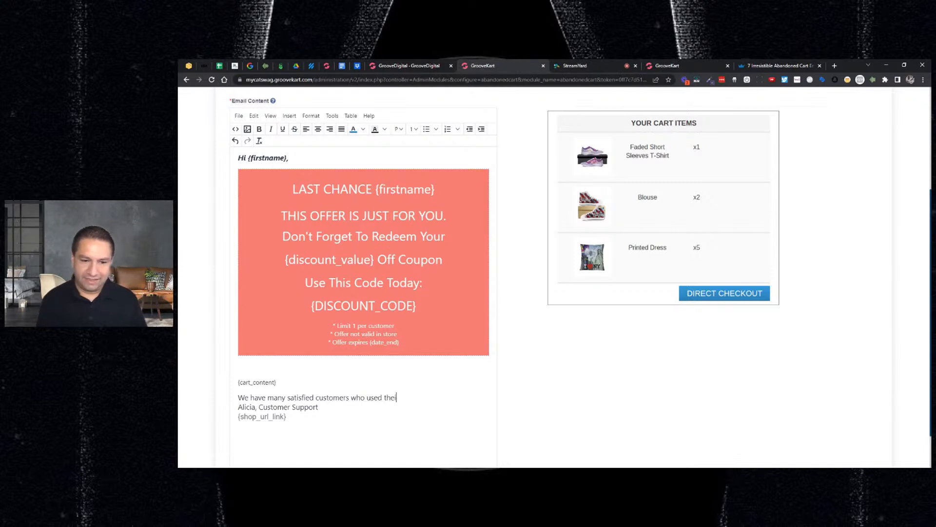
type("is coupond")
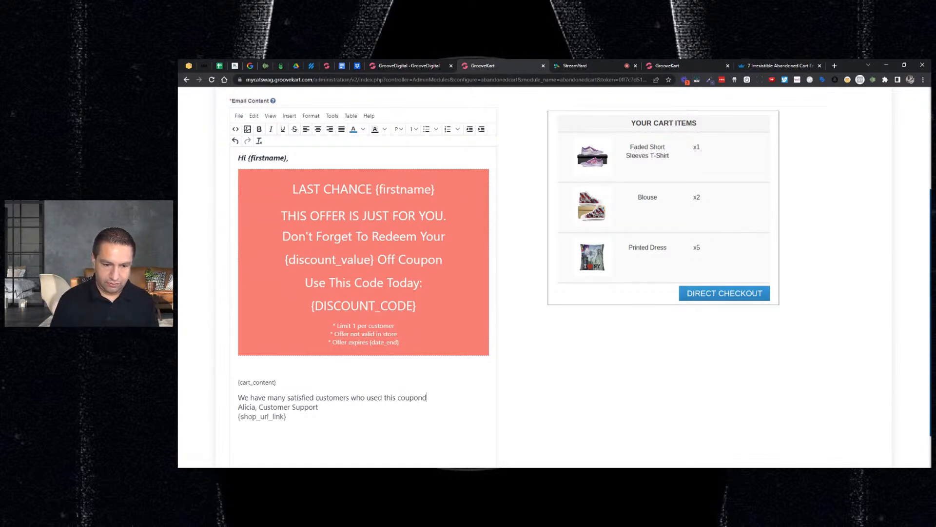
key("BackSpace")
type("to ")
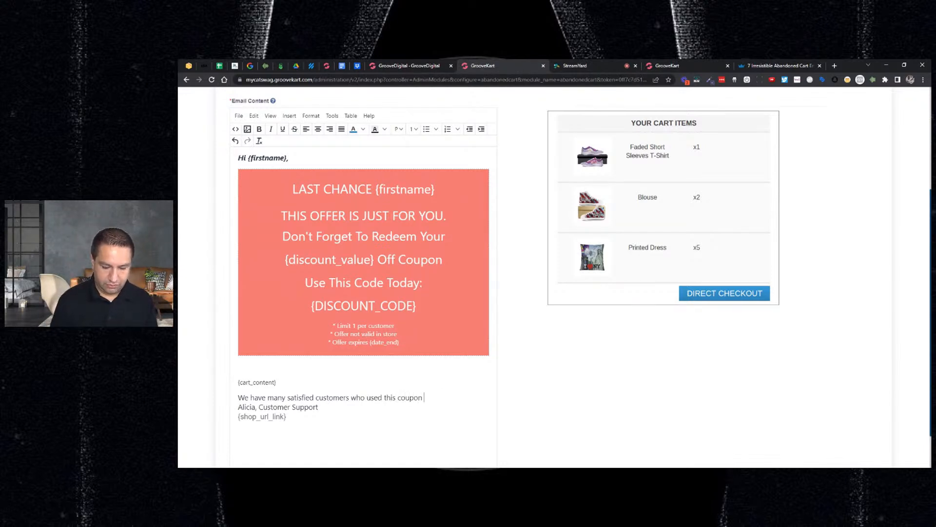
type("gr")
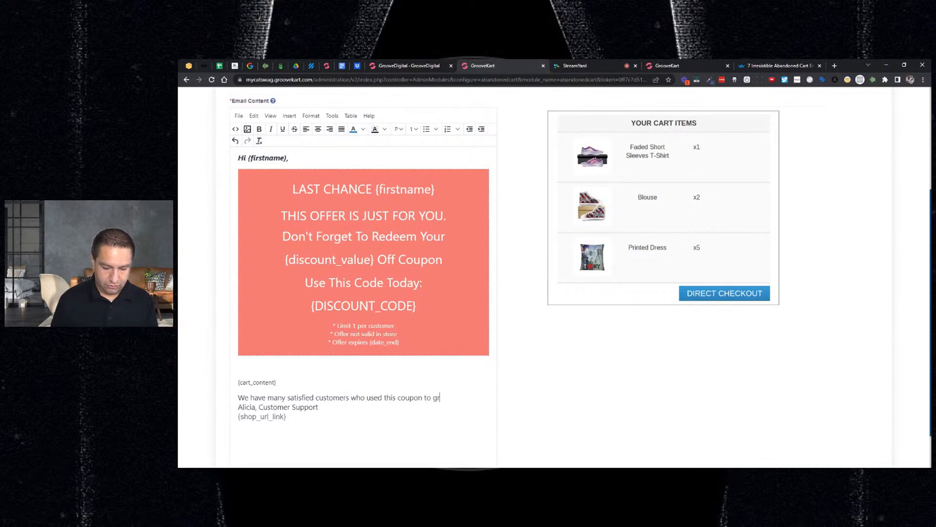
type("ab their discount.")
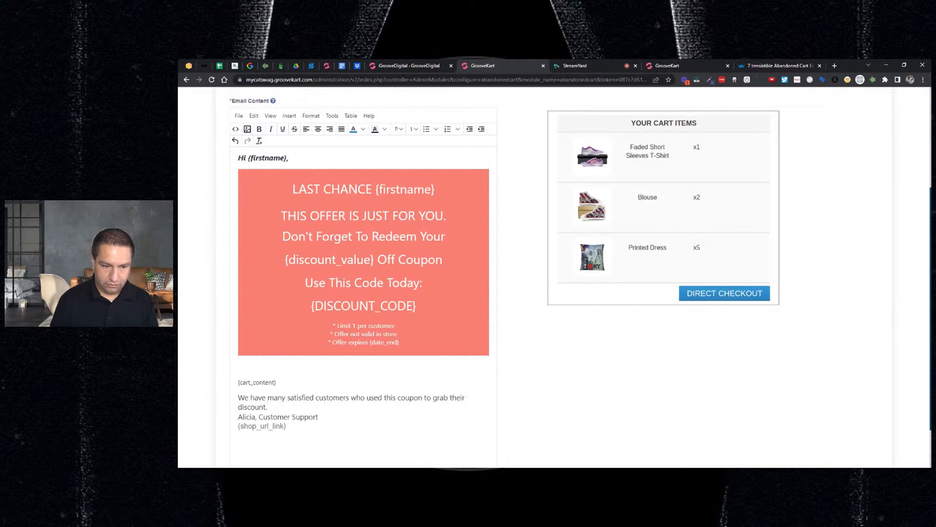
Add a paragraph above the signature reading "Grab this deal today and then email us after you receive your order to show off your new items."
key("Return")
type("G")
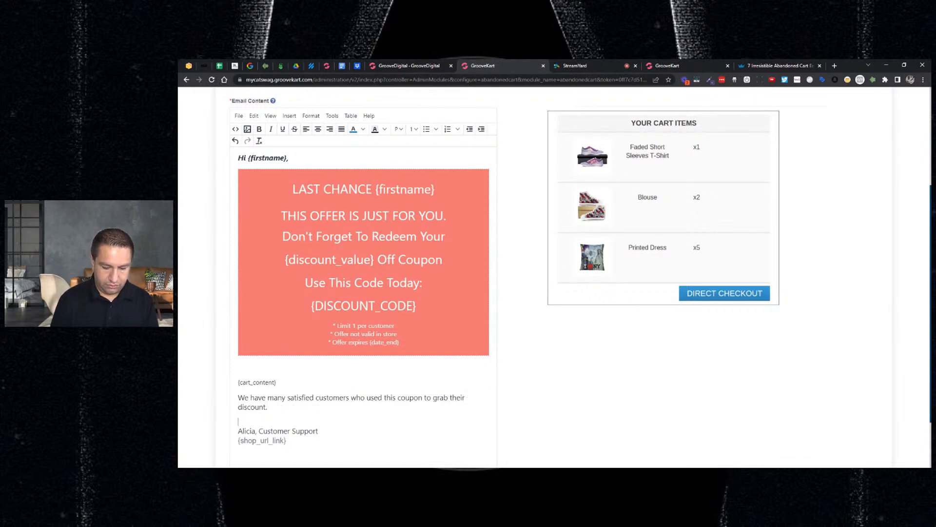
type("rab this")
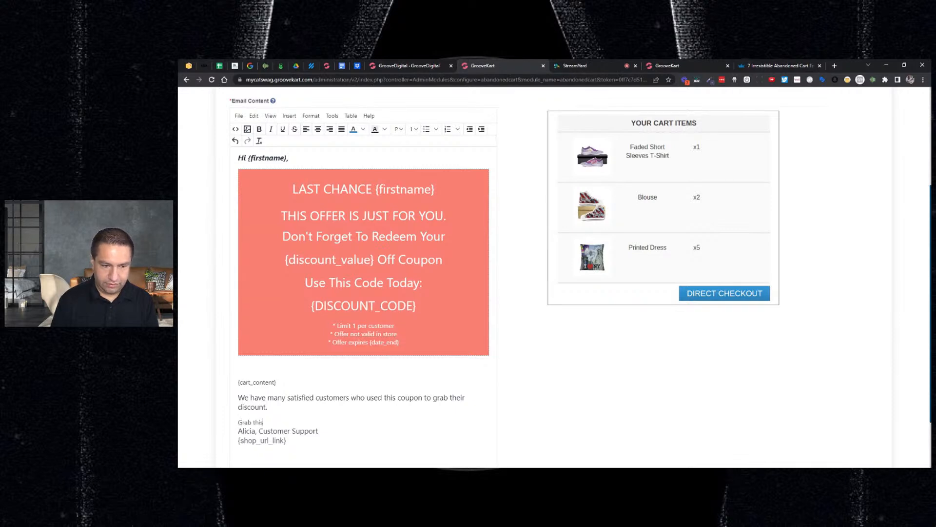
type(" deal today and")
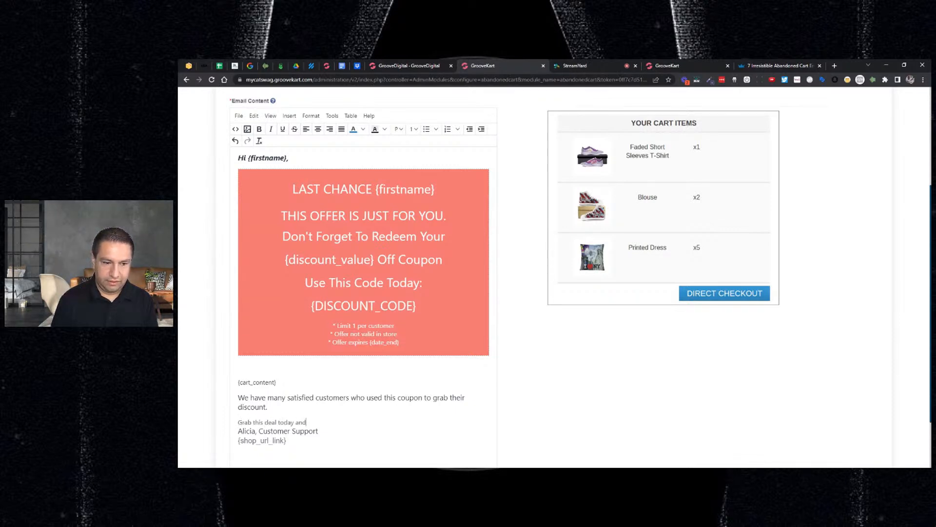
type(" then email us")
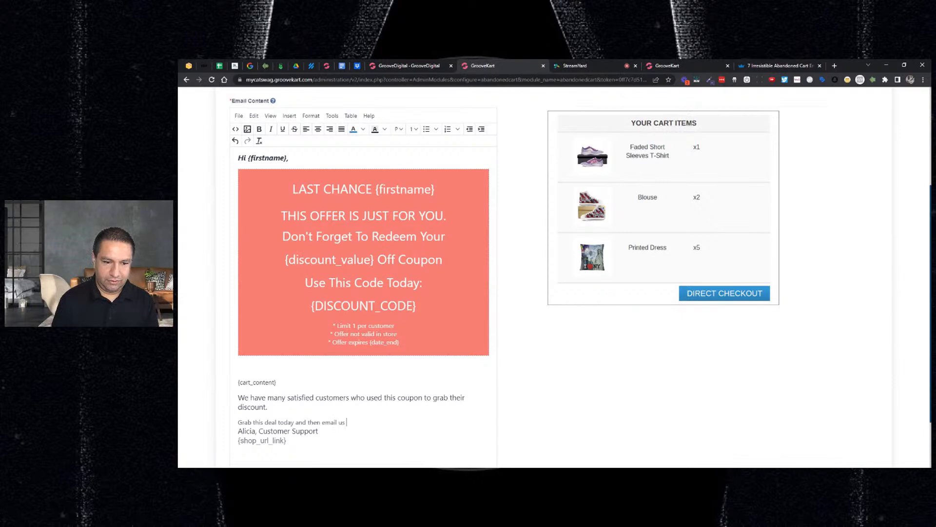
key("BackSpace")
type("a")
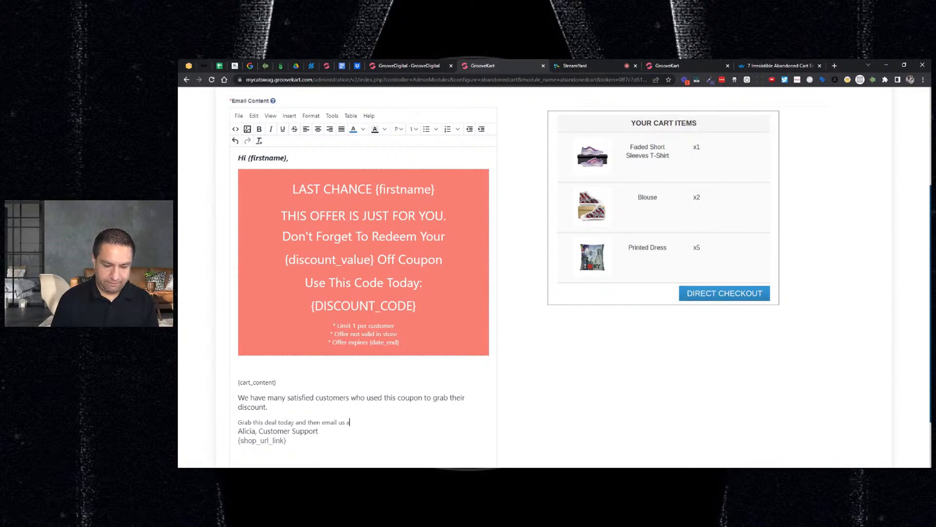
type("fter you receive ")
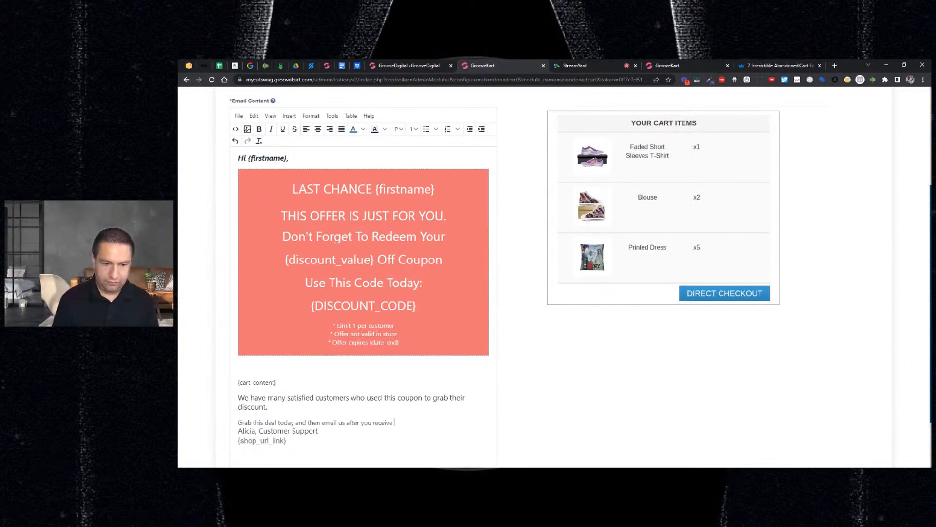
type("your order")
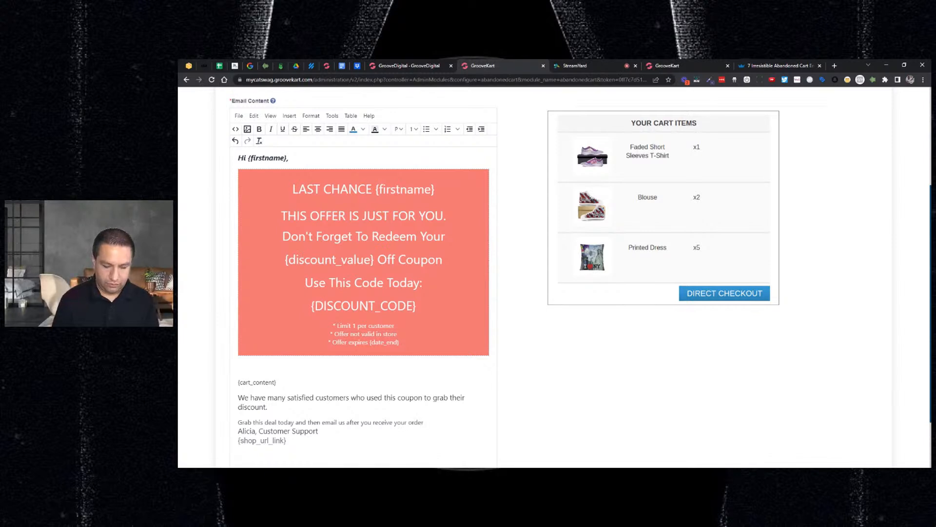
type(" to show off your")
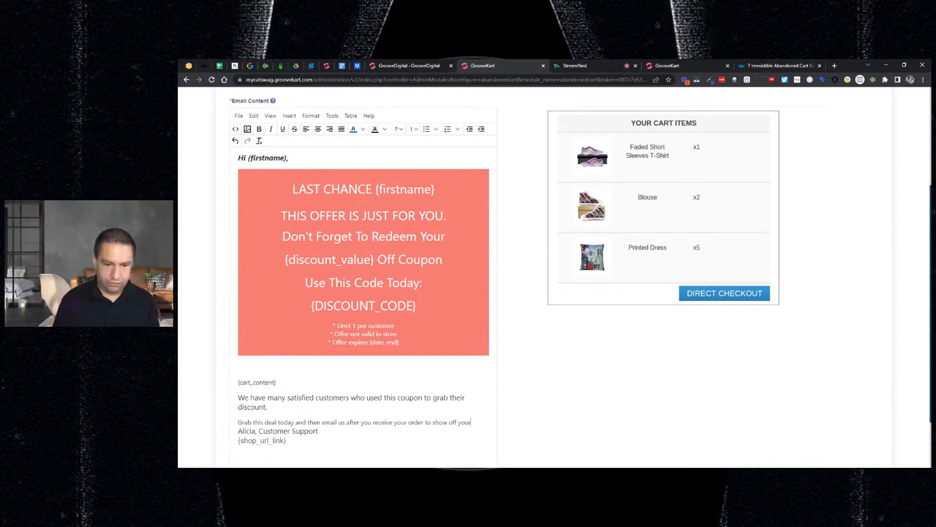
type(" new items")
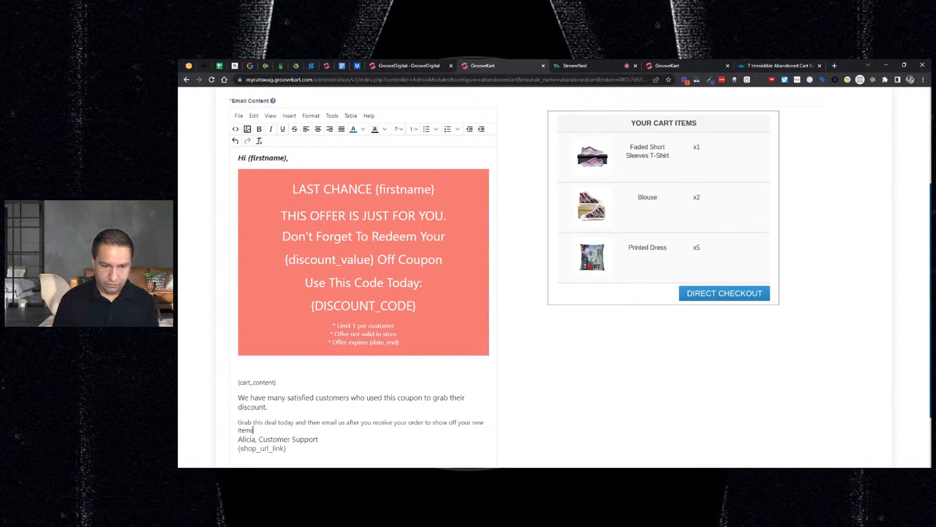
key("Return")
key("Delete")
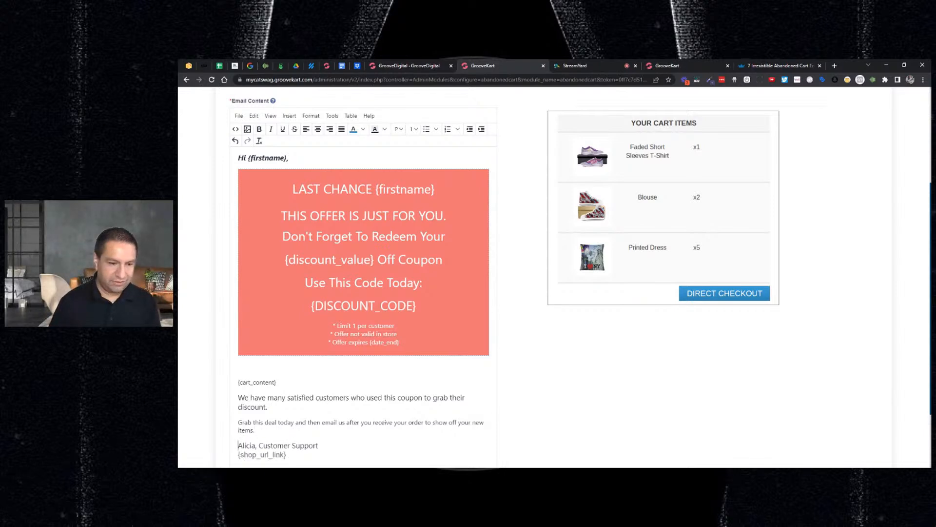
Give the two closing sentences below {cart_content} one matching font size, about that of the signature text
scroll(555, 272, "down", 1)
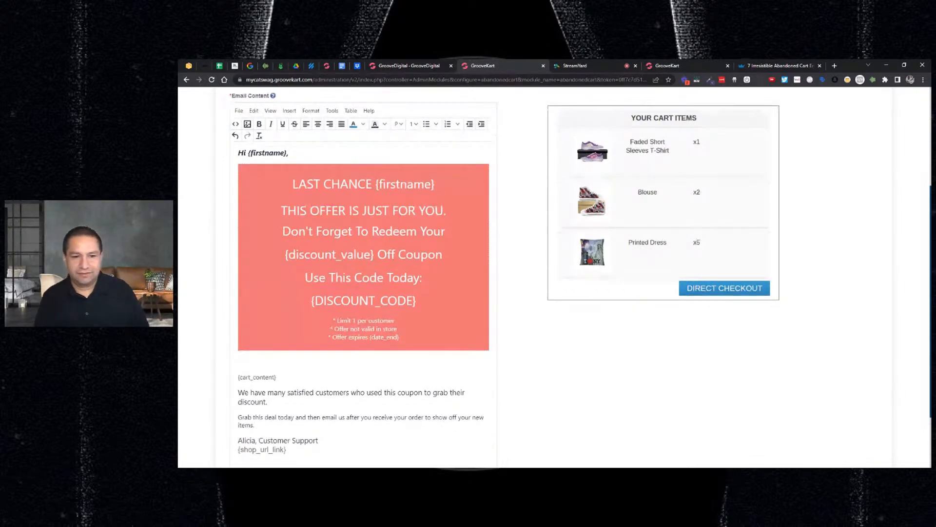
scroll(705, 152, "down", 2)
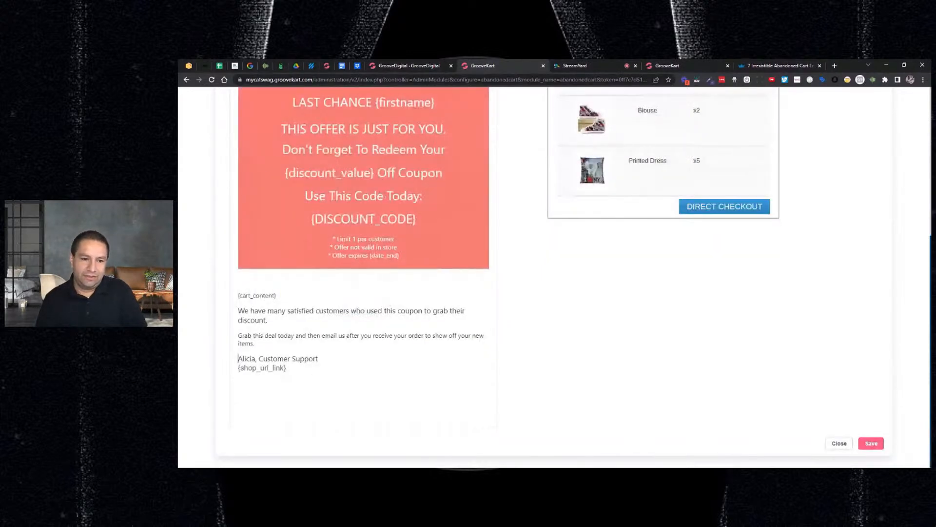
left_click_drag(243, 336, 238, 311)
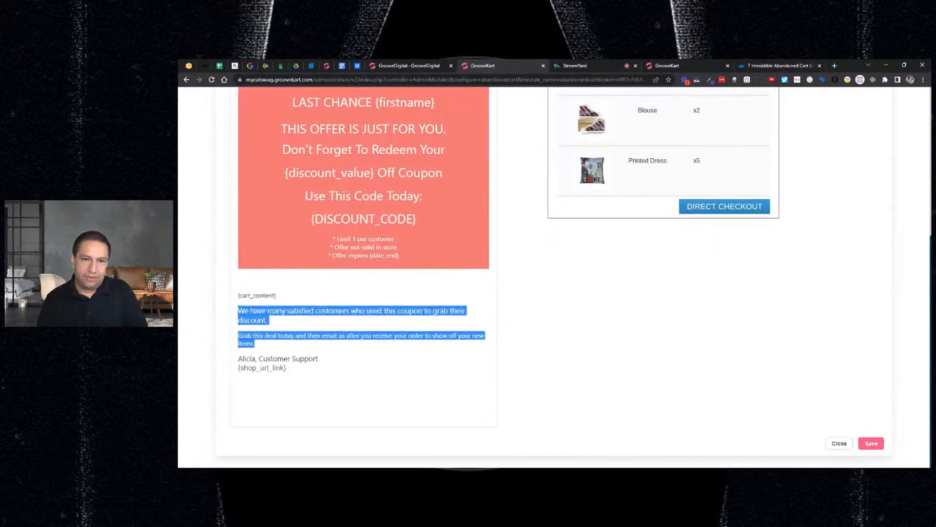
scroll(522, 302, "up", 3)
scroll(511, 285, "up", 3)
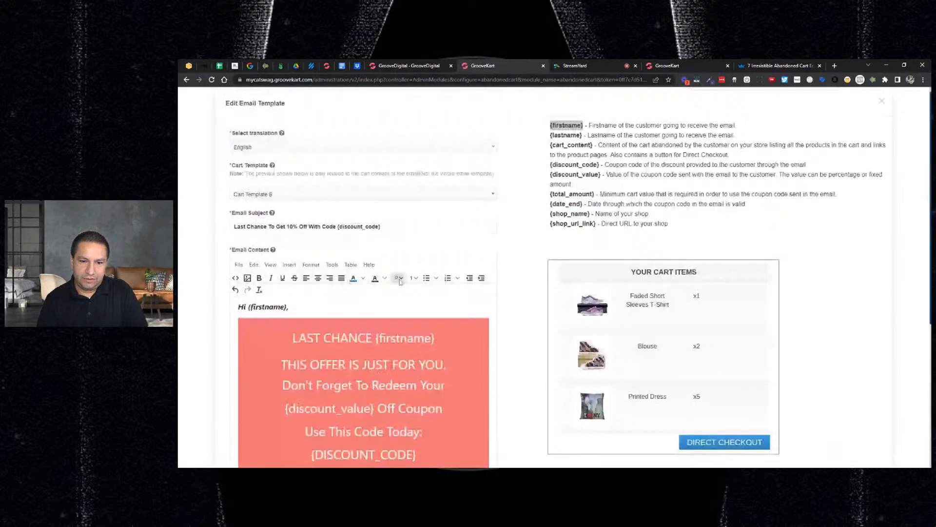
left_click(413, 277)
left_click(428, 340)
scroll(427, 341, "down", 4)
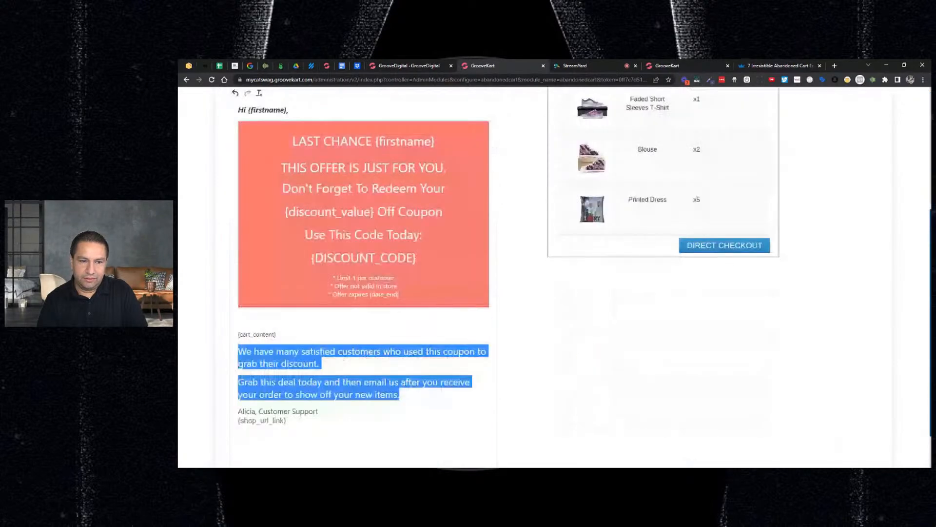
scroll(697, 197, "up", 3)
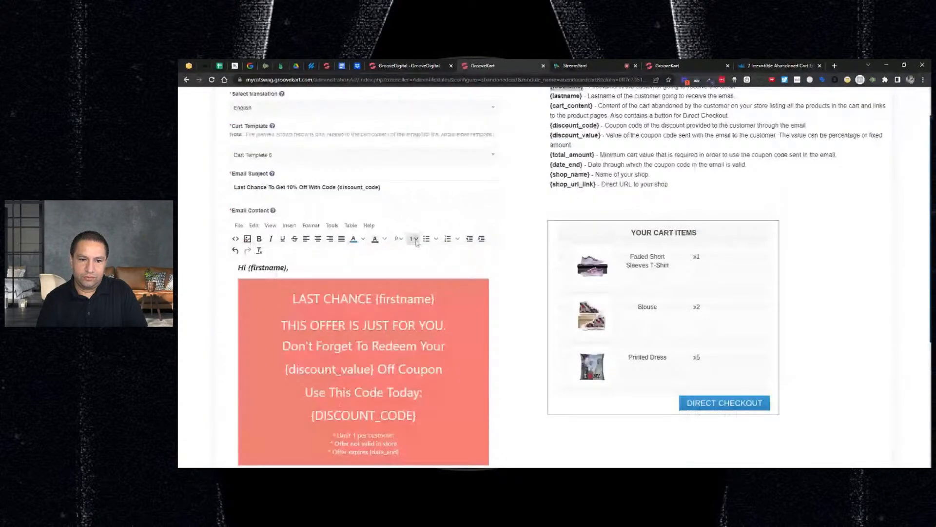
scroll(417, 242, "down", 1)
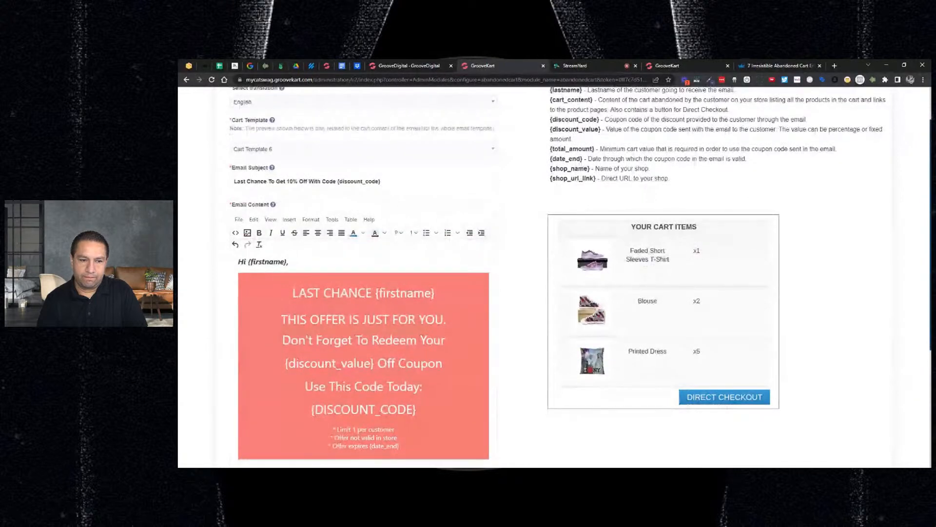
scroll(389, 336, "down", 4)
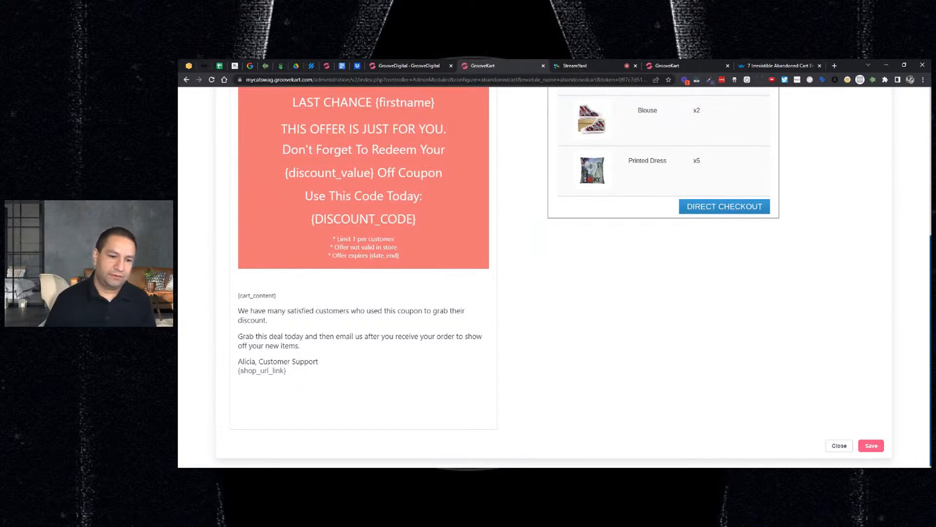
Check the discount percentage in the email subject and save the English email template
left_click(300, 346)
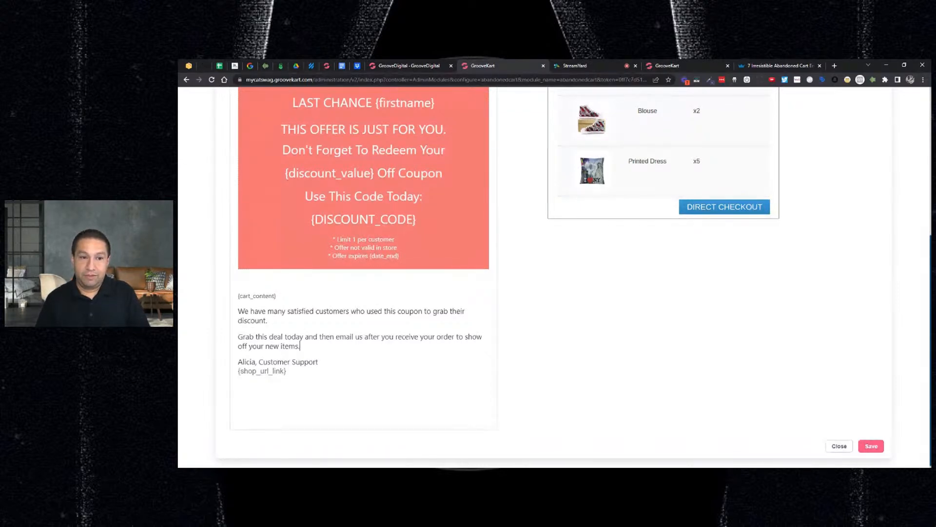
scroll(492, 307, "up", 5)
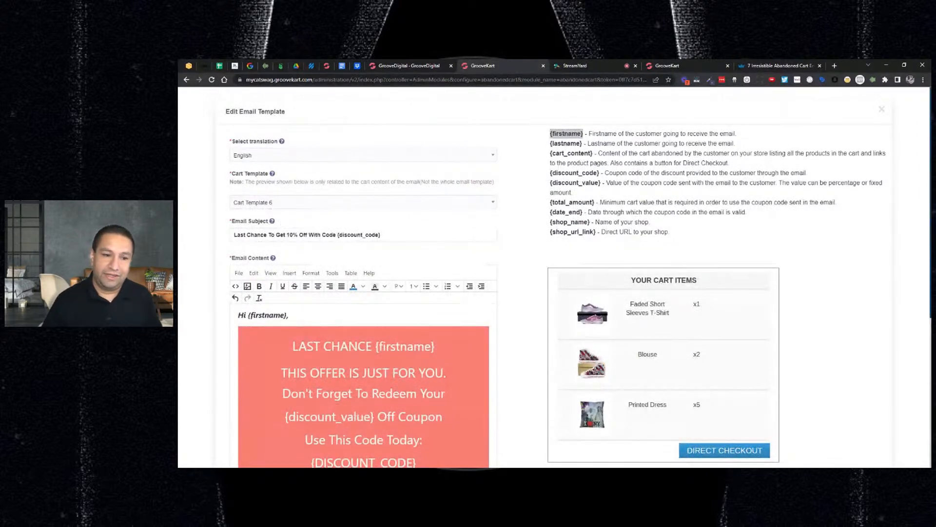
double_click(290, 235)
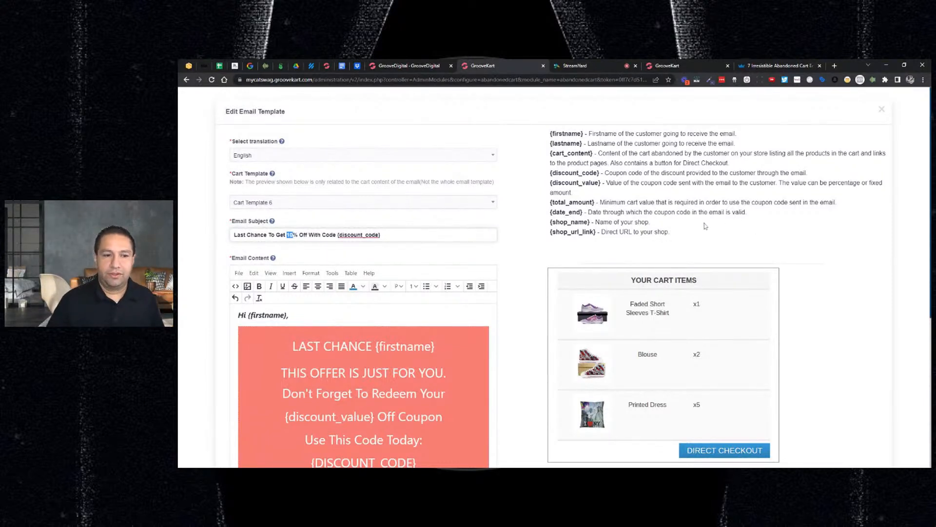
left_click(516, 259)
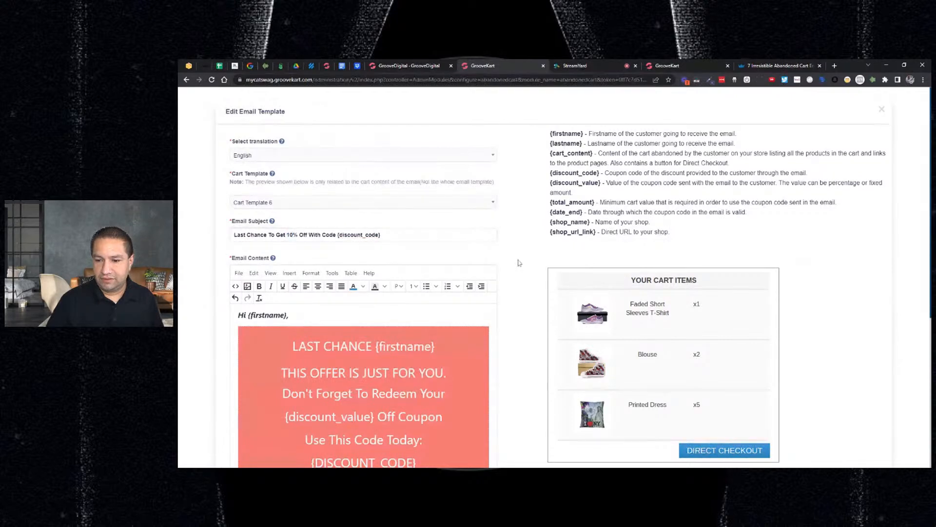
scroll(565, 261, "down", 2)
scroll(567, 263, "down", 4)
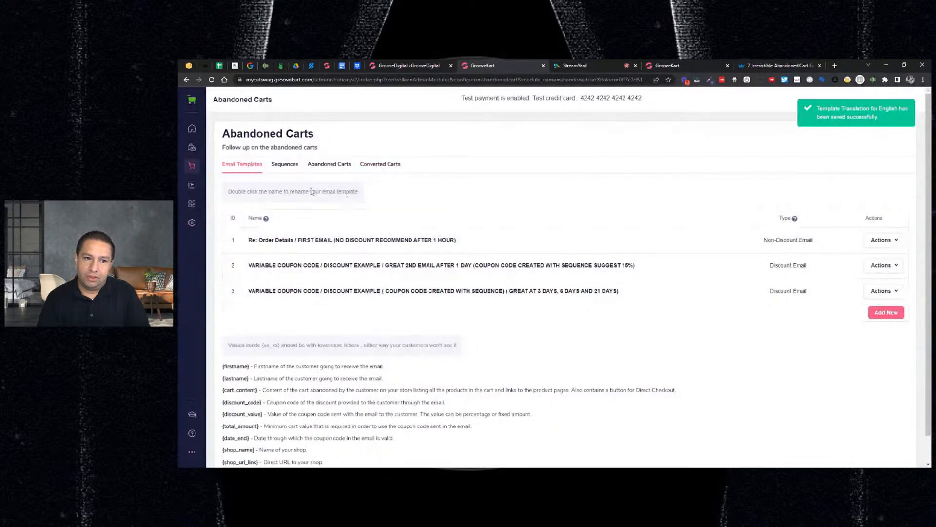
Open a new reminder sequence and assign it the template "Re: Order Details / FIRST EMAIL (NO DISCOUNT RECOMMEND AFTER 1 HOUR)"
left_click(294, 169)
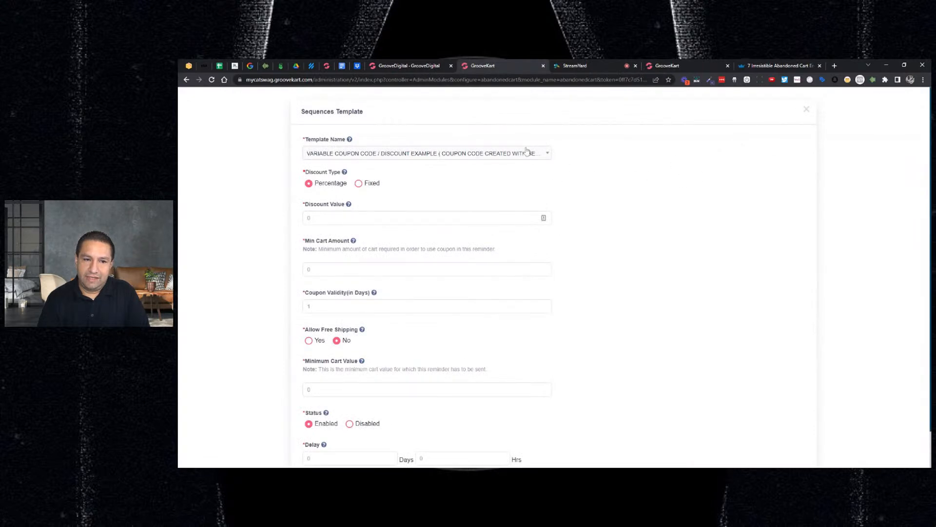
left_click(526, 152)
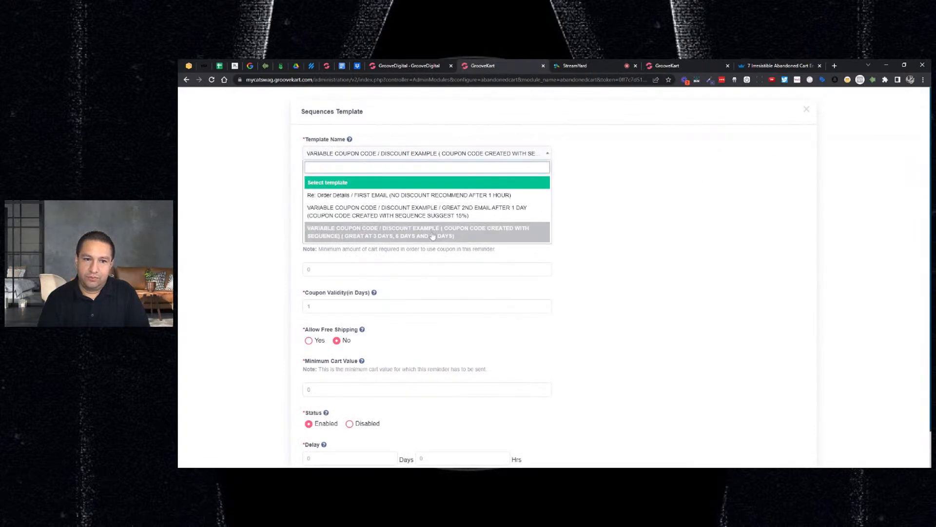
left_click(446, 196)
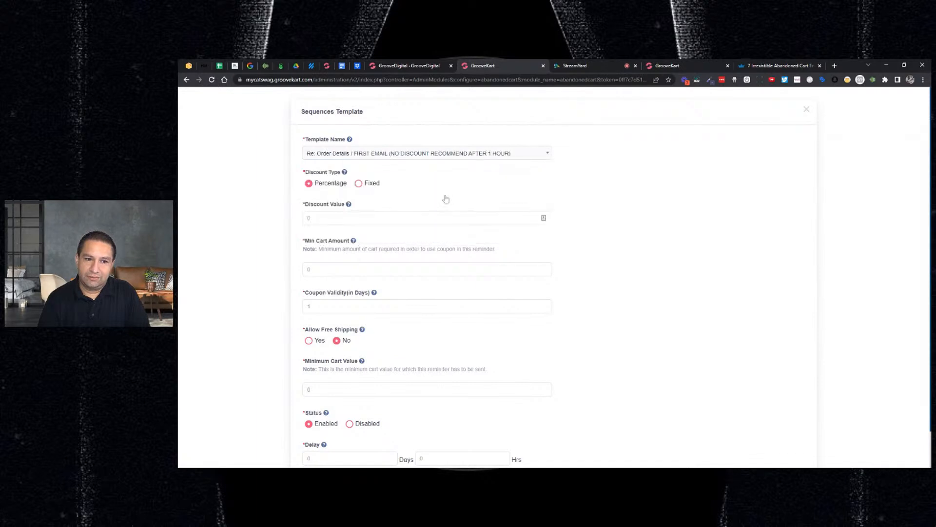
left_click(485, 156)
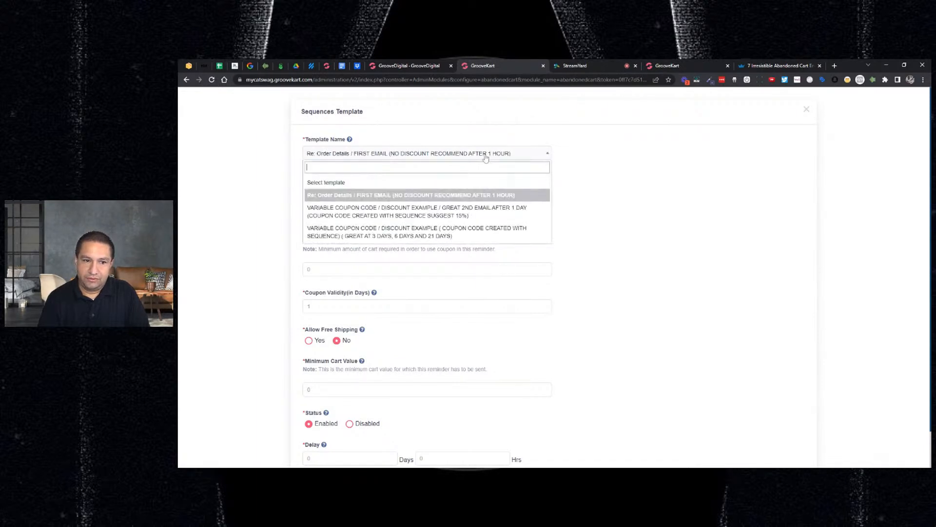
left_click(434, 196)
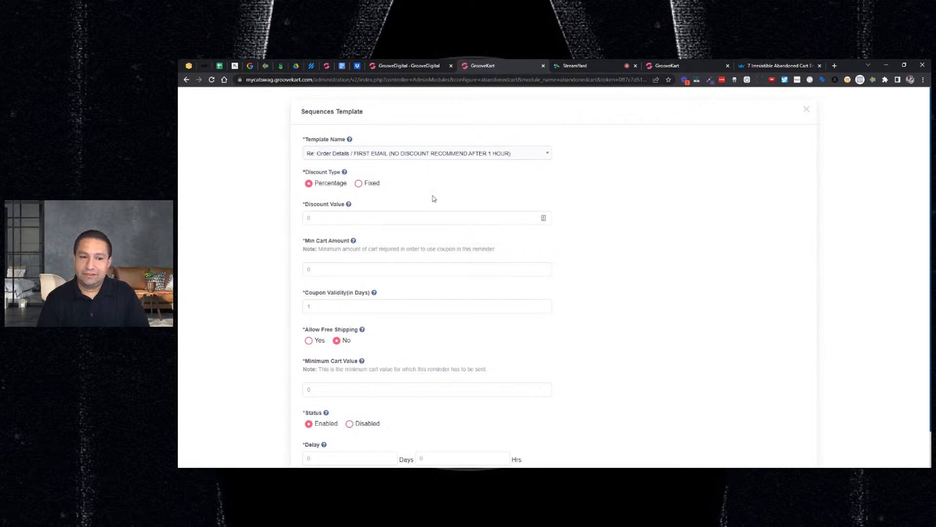
Set the sequence's minimum cart amount for the coupon to 10 and the coupon validity to 1 day
left_click(385, 214)
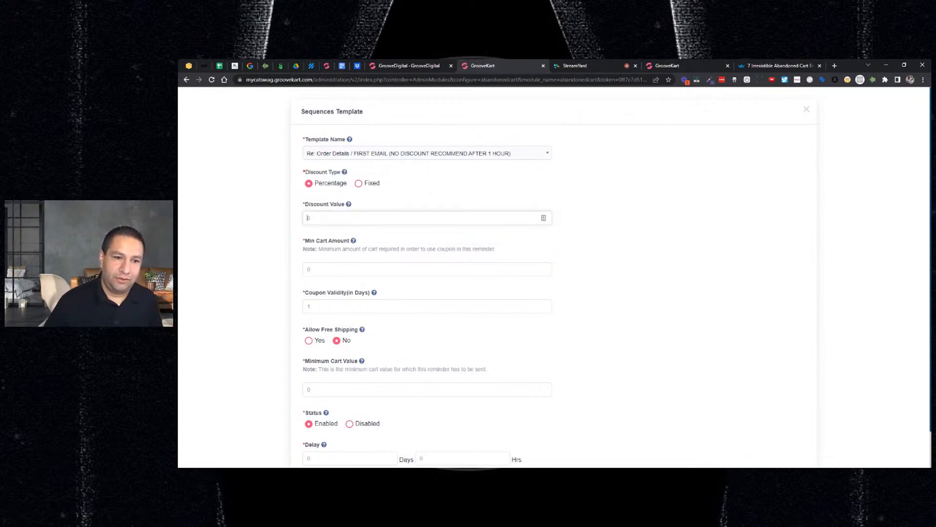
left_click(410, 266)
type("10")
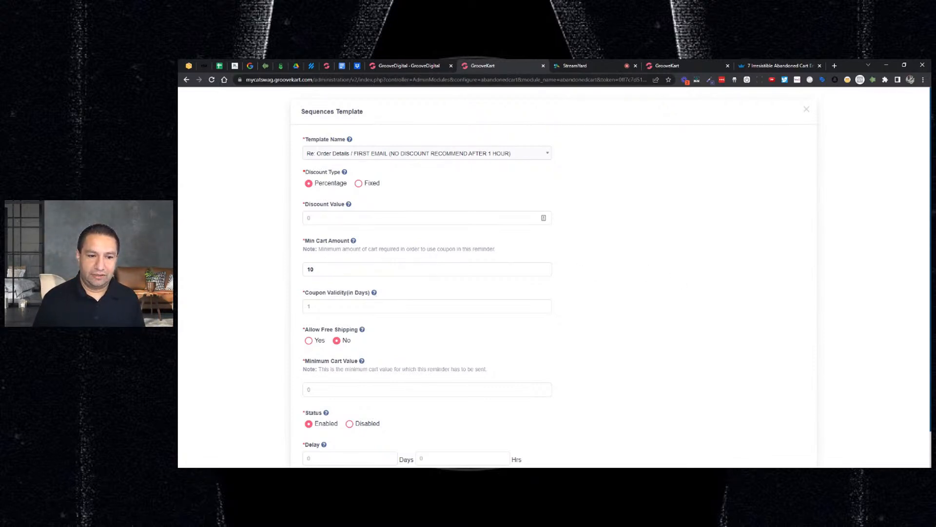
left_click(377, 305)
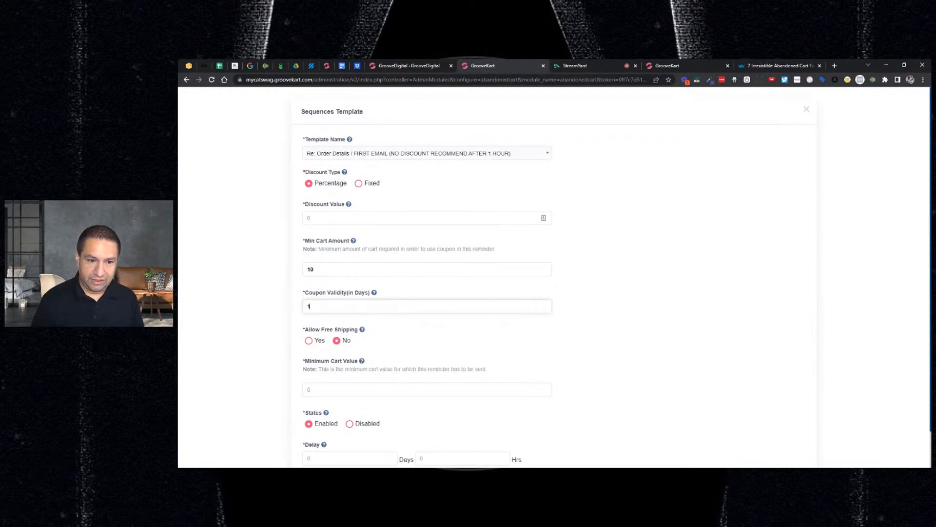
scroll(376, 306, "down", 1)
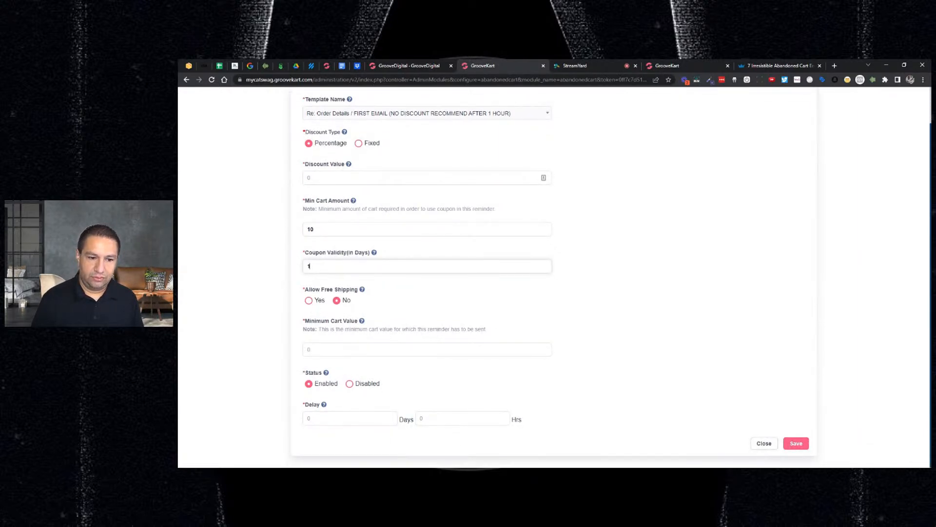
Set the minimum cart value for sending the reminder to 10 and its delay to 5 days
left_click(308, 349)
type("10")
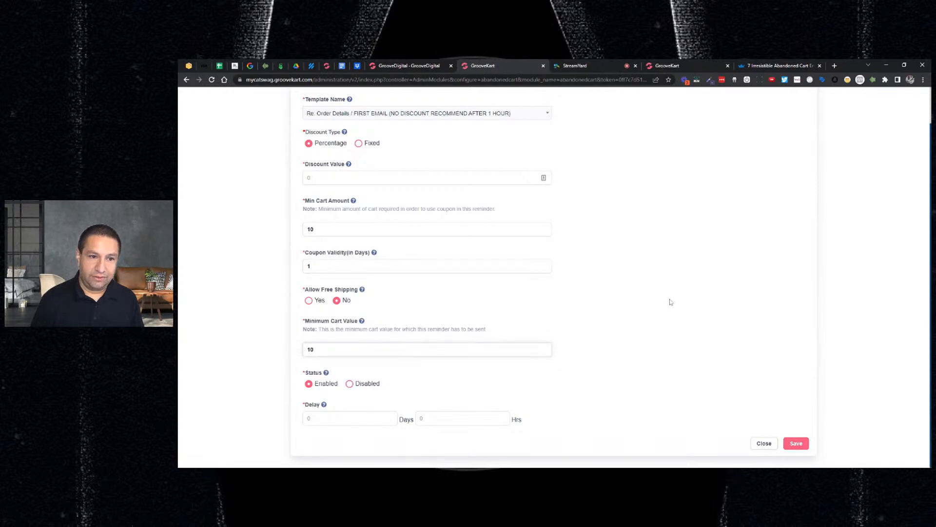
scroll(682, 296, "up", 1)
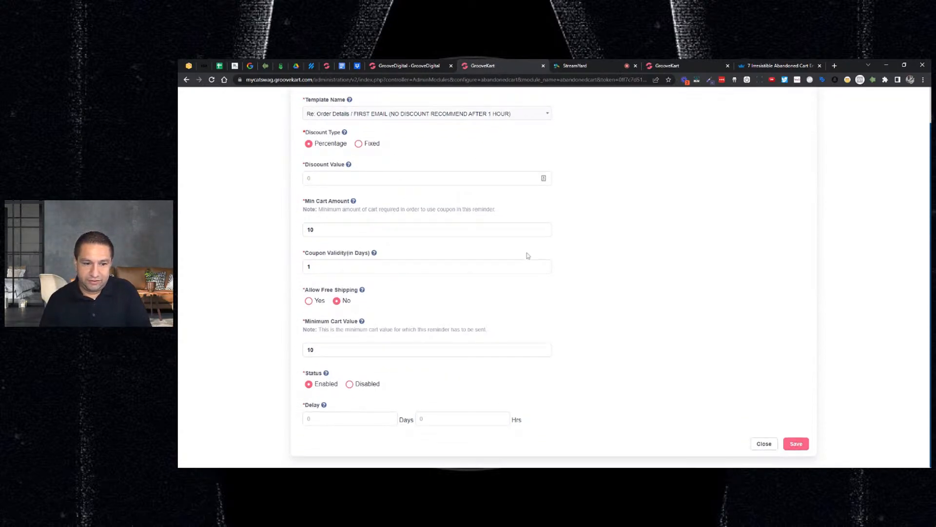
scroll(512, 251, "down", 1)
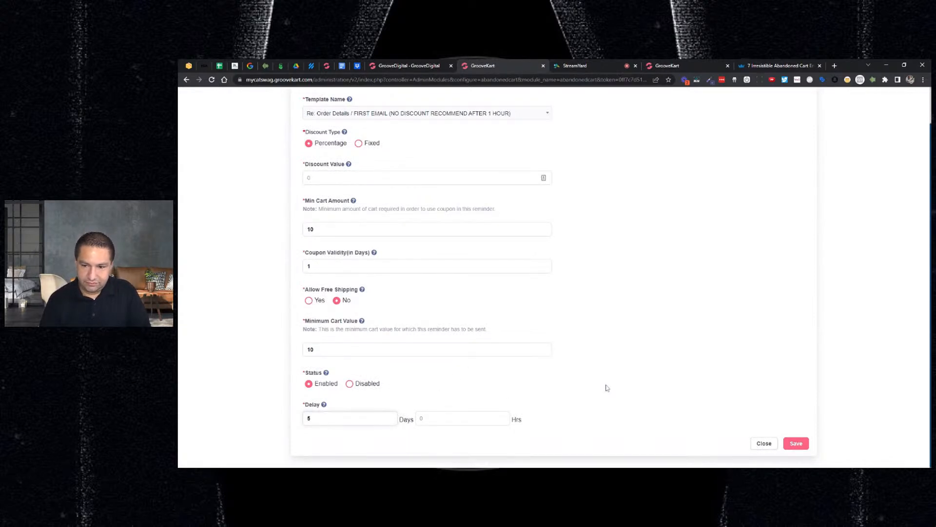
Try to save the reminder sequence with a discount value of 0, and close its form without saving
left_click(796, 443)
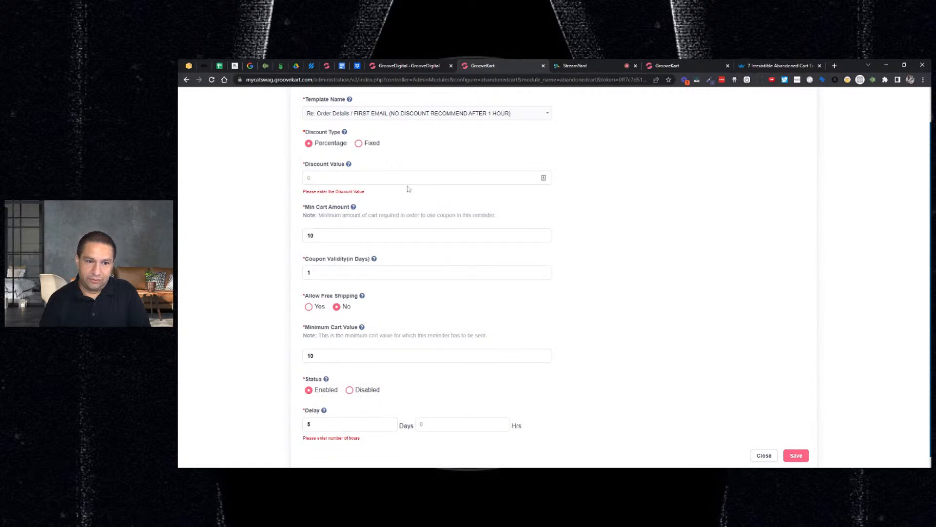
left_click(542, 178)
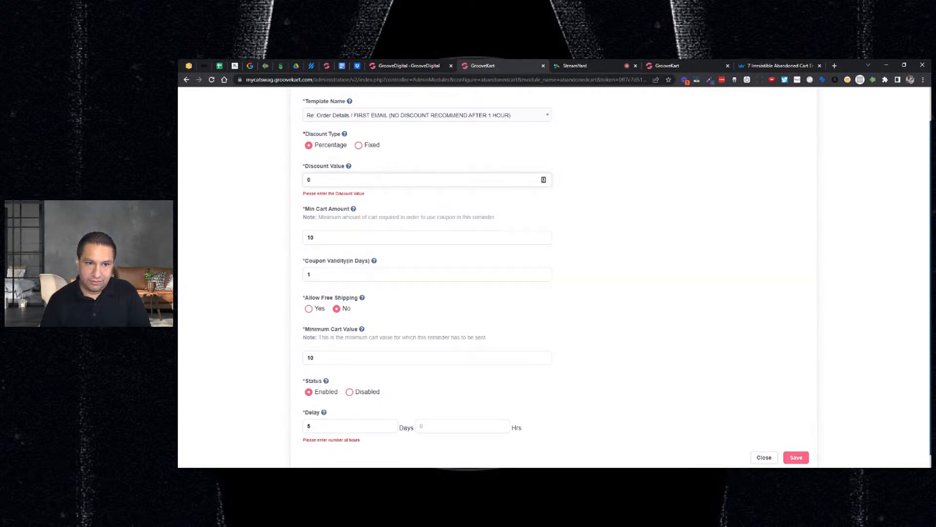
scroll(365, 171, "up", 1)
scroll(337, 324, "down", 1)
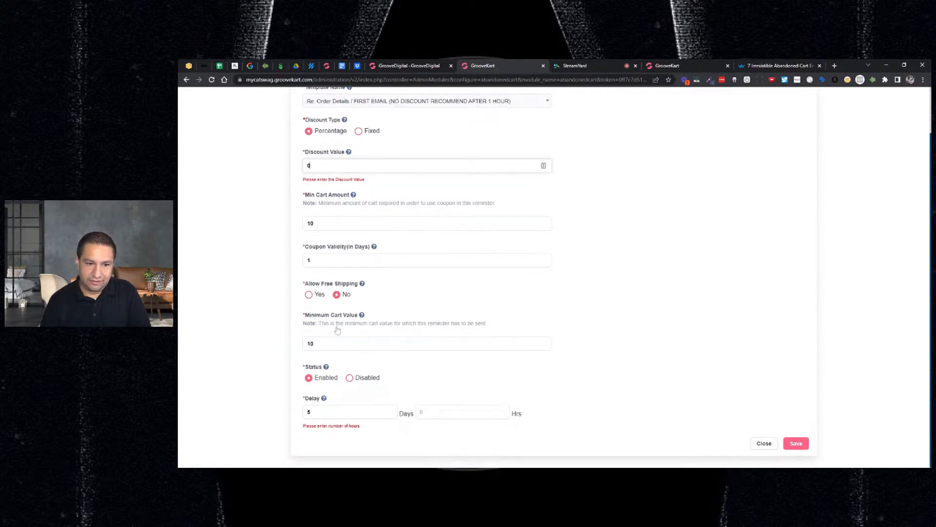
left_click(787, 441)
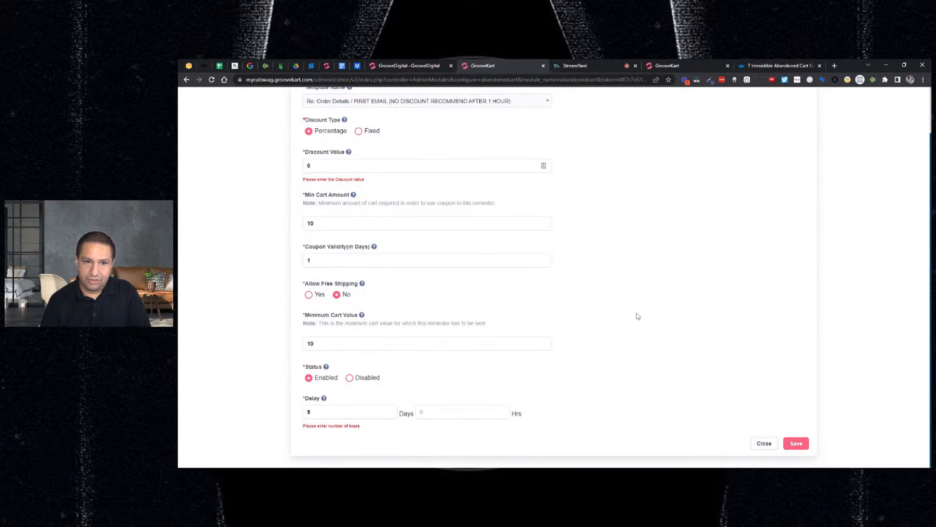
scroll(634, 314, "up", 1)
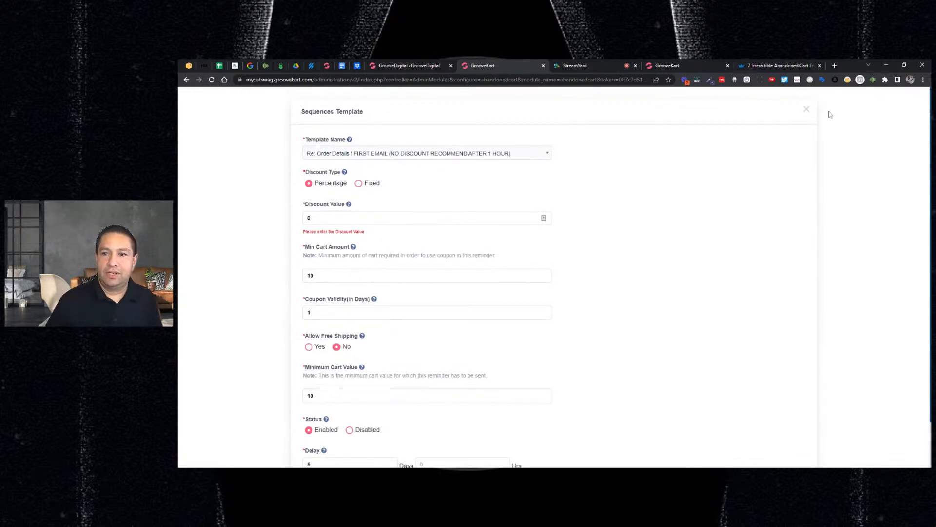
left_click(806, 109)
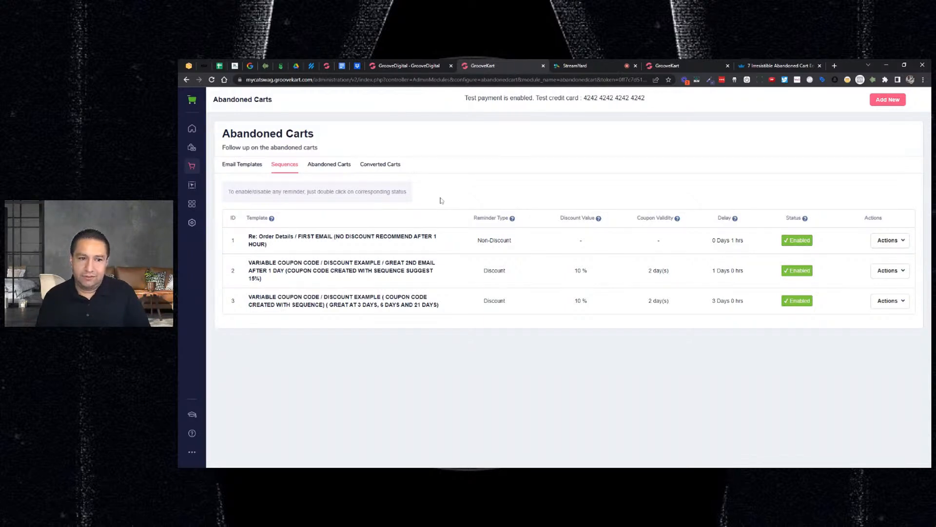
Open the email template "Re: Order Details / FIRST EMAIL (NO DISCOUNT RECOMMEND AFTER 1 HOUR)" for editing and review its content
left_click(252, 166)
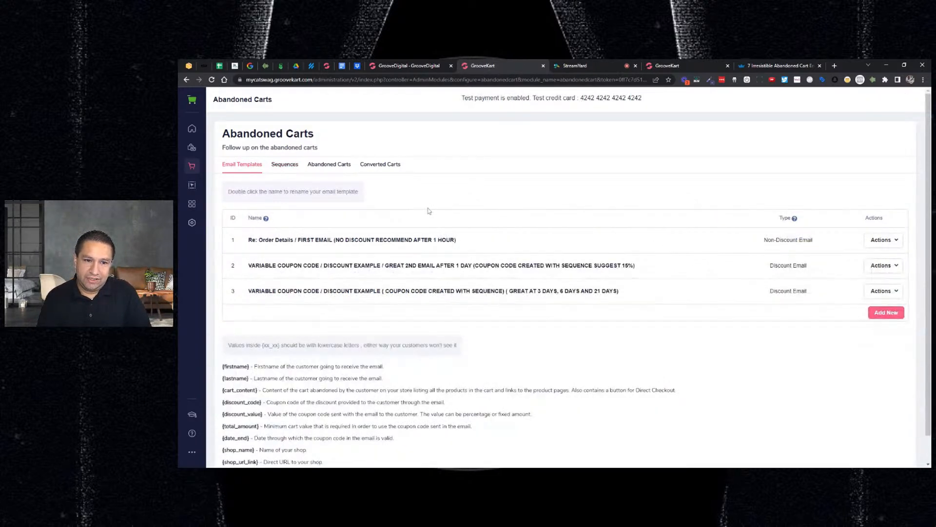
scroll(539, 211, "down", 1)
scroll(603, 222, "up", 1)
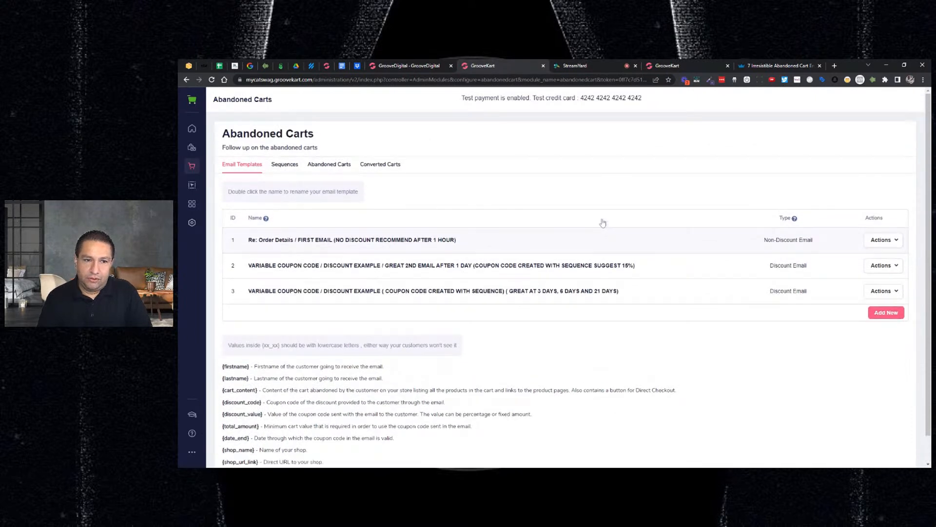
left_click(889, 242)
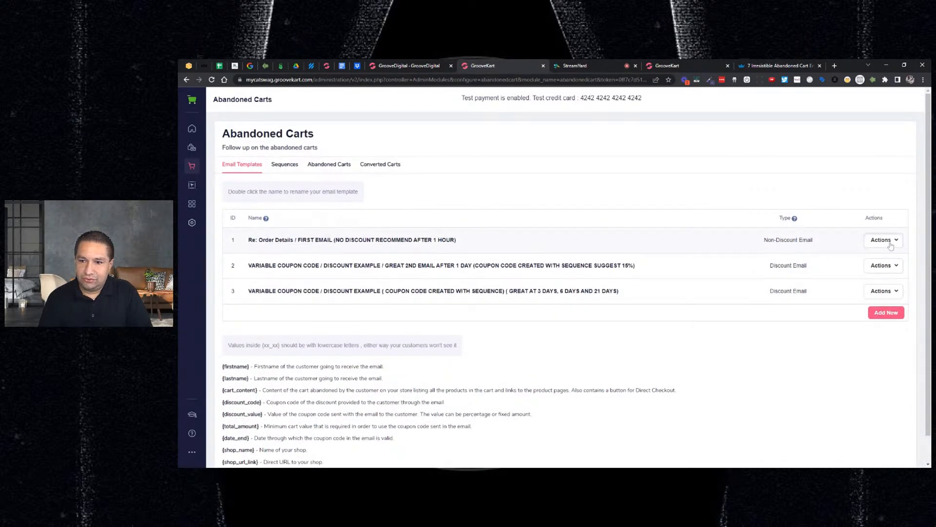
left_click(858, 256)
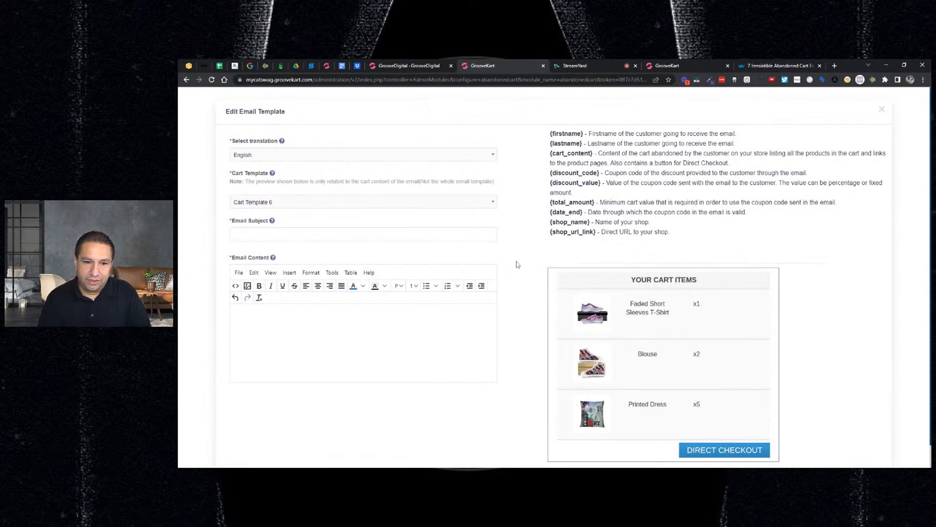
scroll(514, 265, "down", 3)
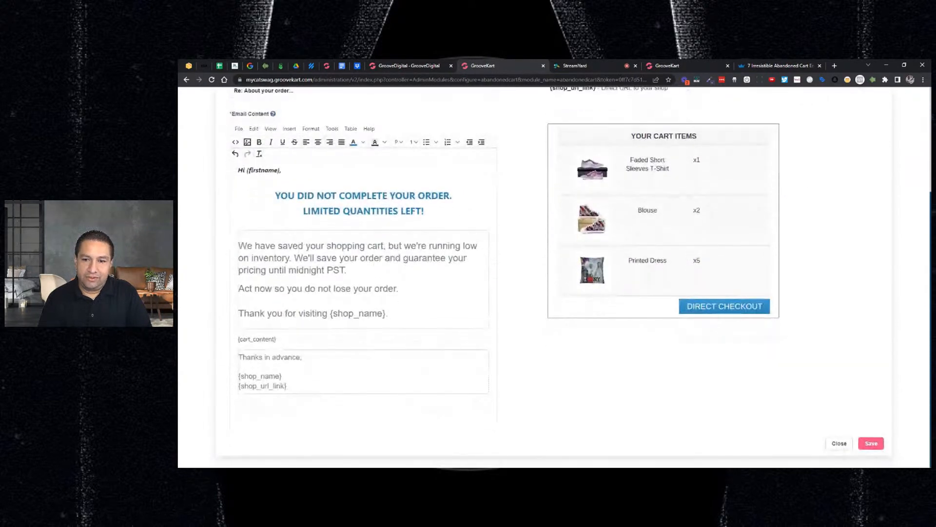
scroll(472, 271, "up", 4)
scroll(472, 271, "down", 4)
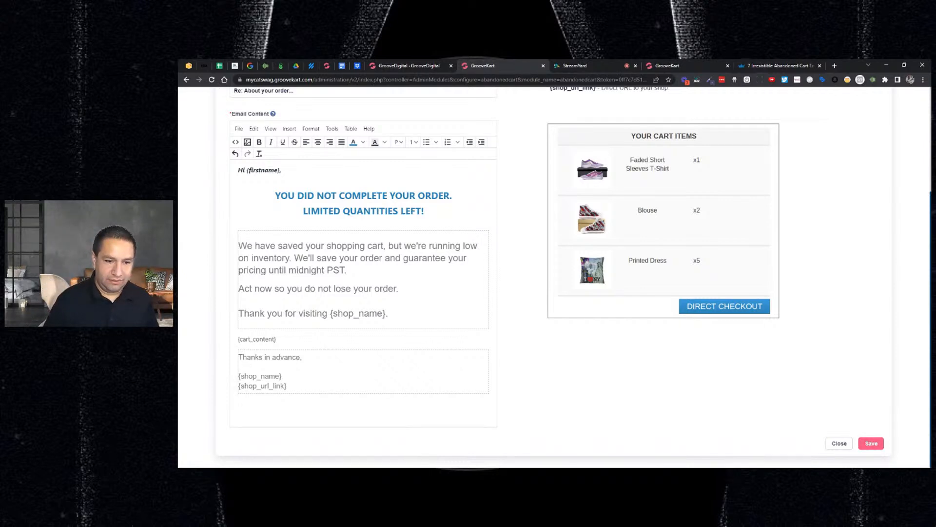
Add the line "Visit our FB Page" below {shop_url_link} in the email's closing block
left_click(288, 386)
key("Return")
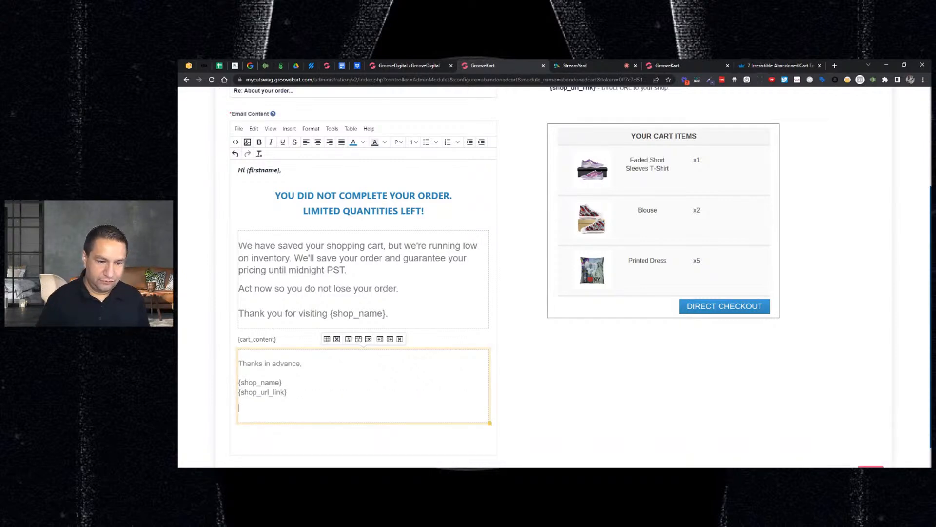
type("Vi")
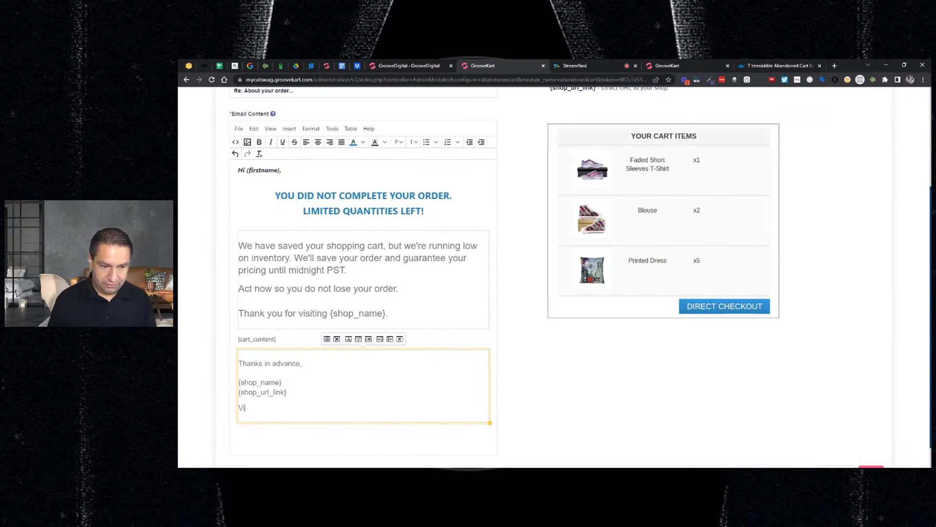
type("sit our F")
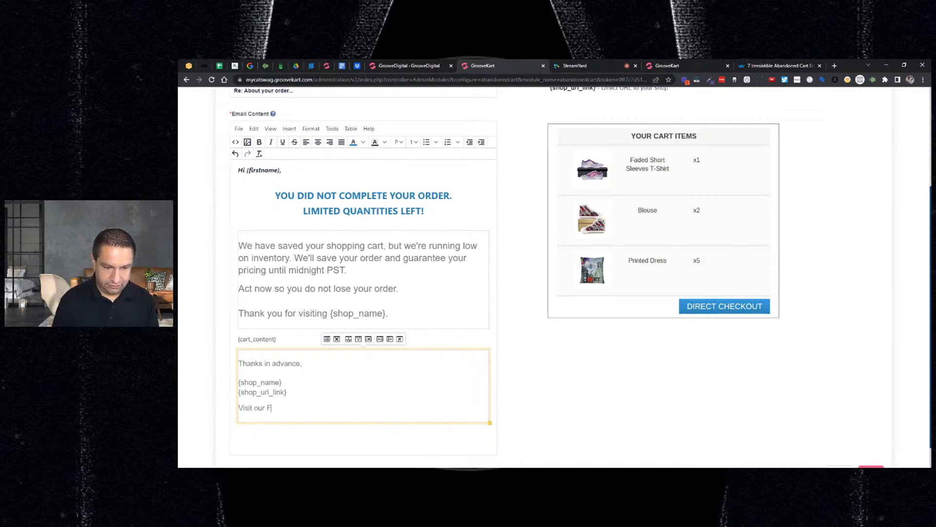
type("B Page")
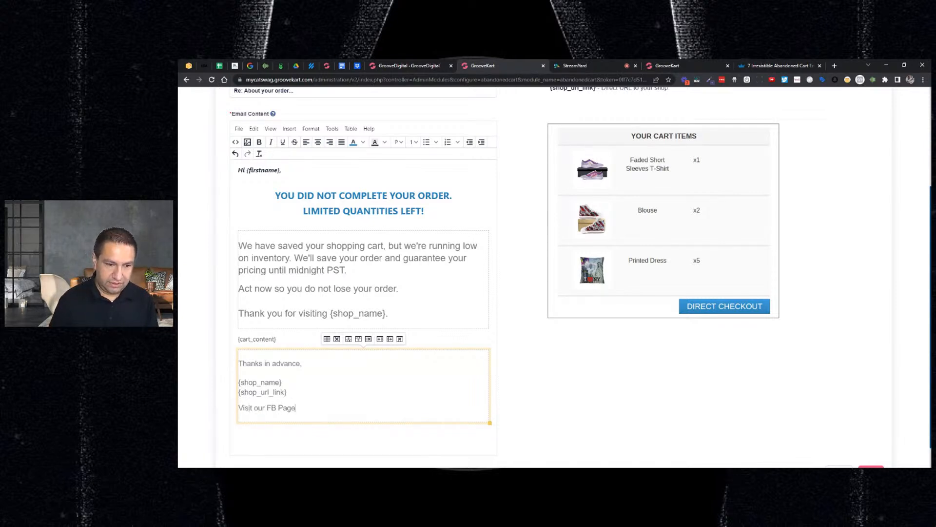
Open the link settings for the "Visit our FB Page" text and cancel them
key("shift+Home")
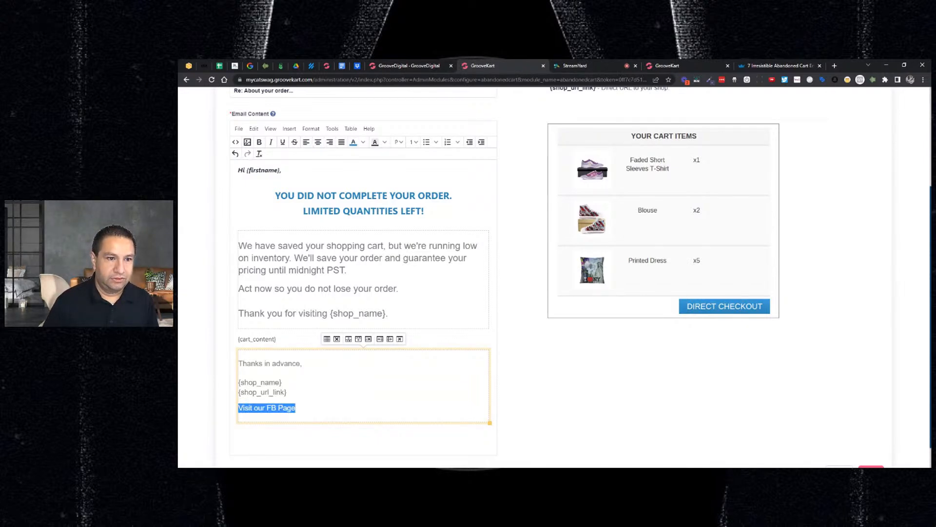
left_click(289, 129)
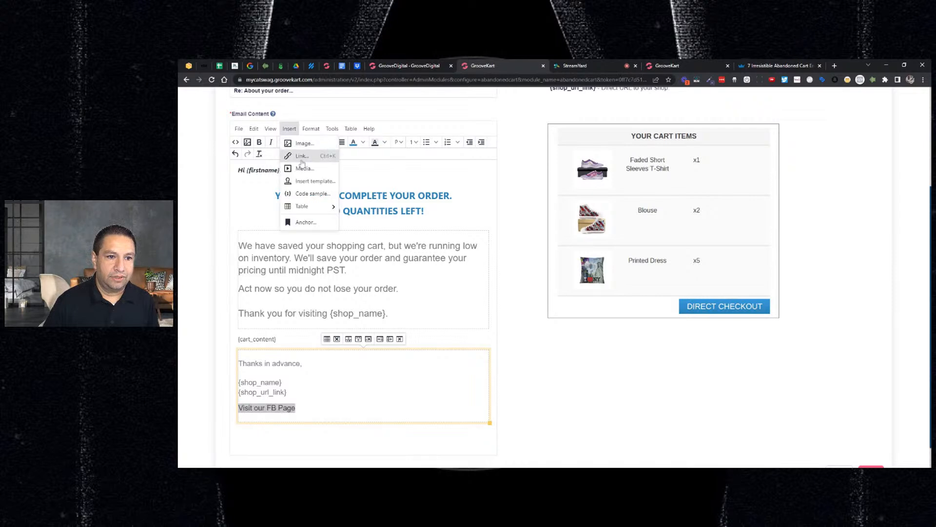
left_click(302, 163)
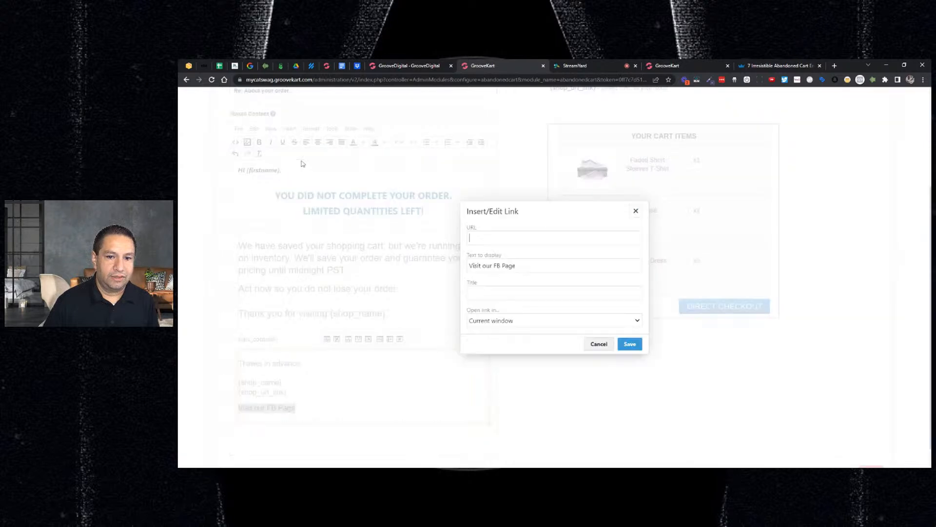
left_click(600, 344)
Delete the "Visit our FB Page" line from the email's closing block and save the English template
left_click(296, 407)
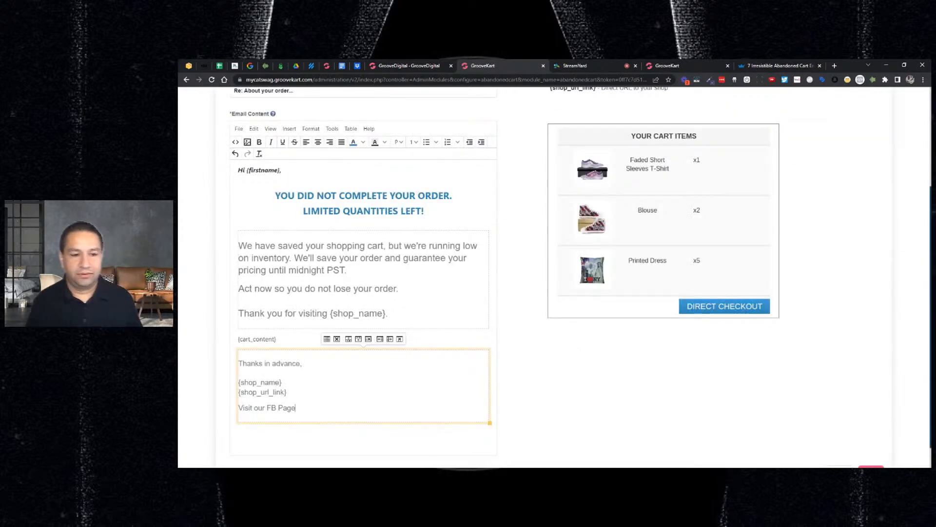
key("shift+Home")
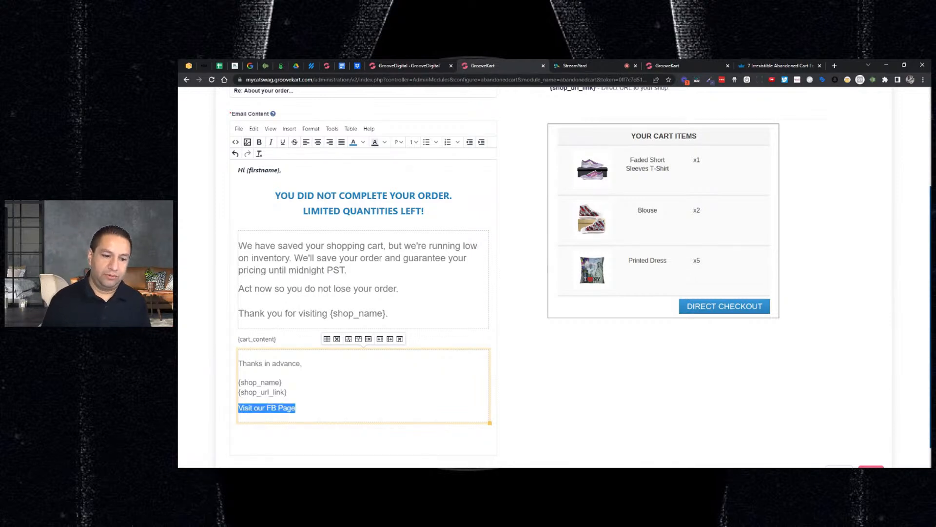
key("BackSpace")
key("BackSpace")
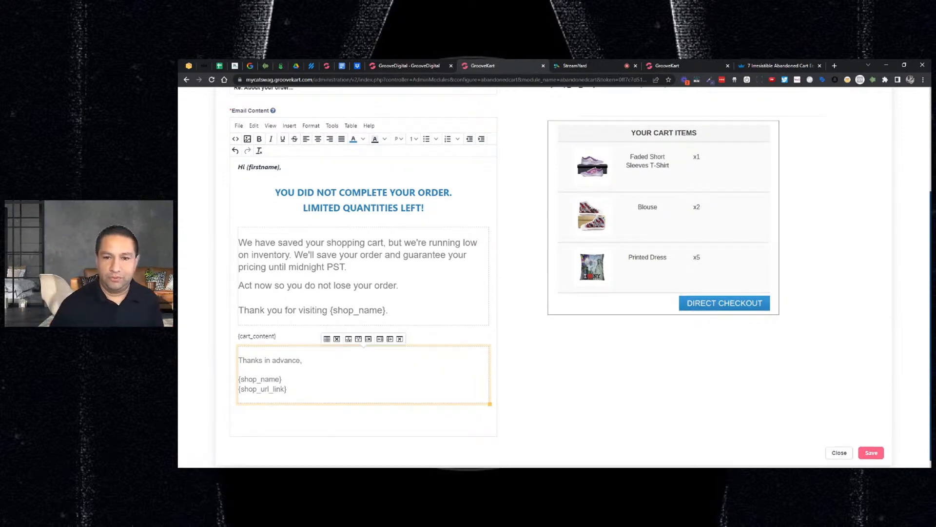
scroll(574, 277, "down", 1)
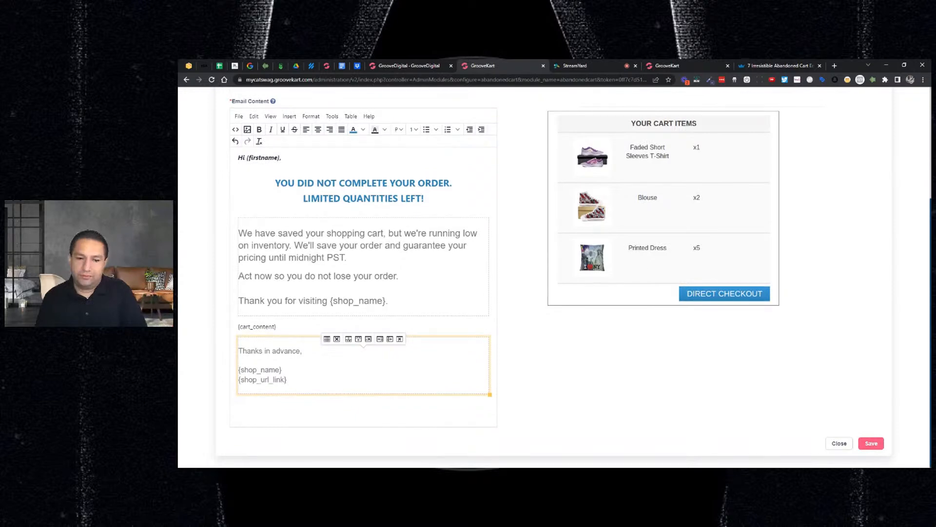
left_click(871, 443)
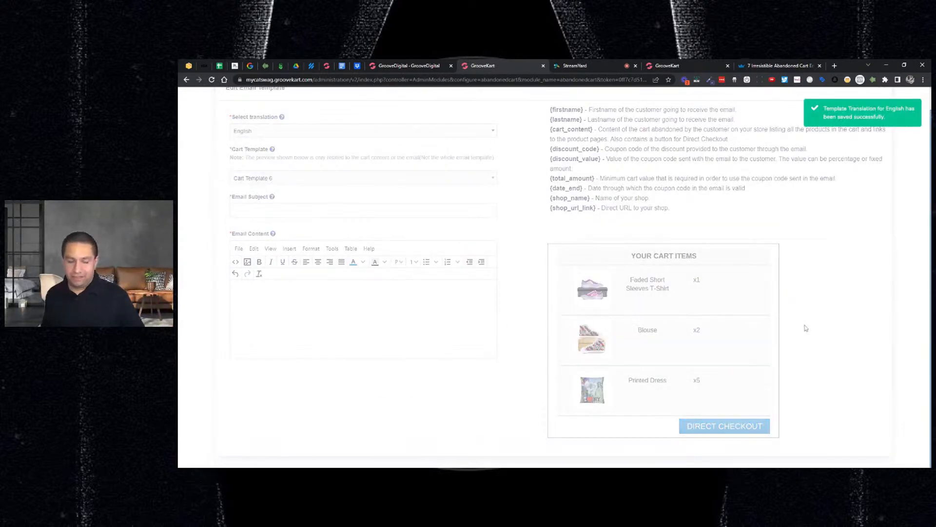
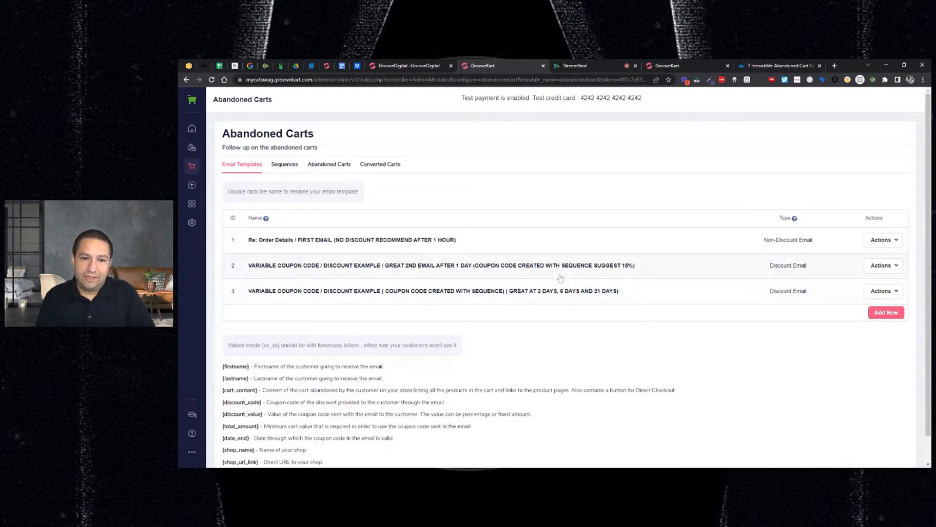
Review the store's converted carts, abandoned carts and reminder sequences
left_click(375, 172)
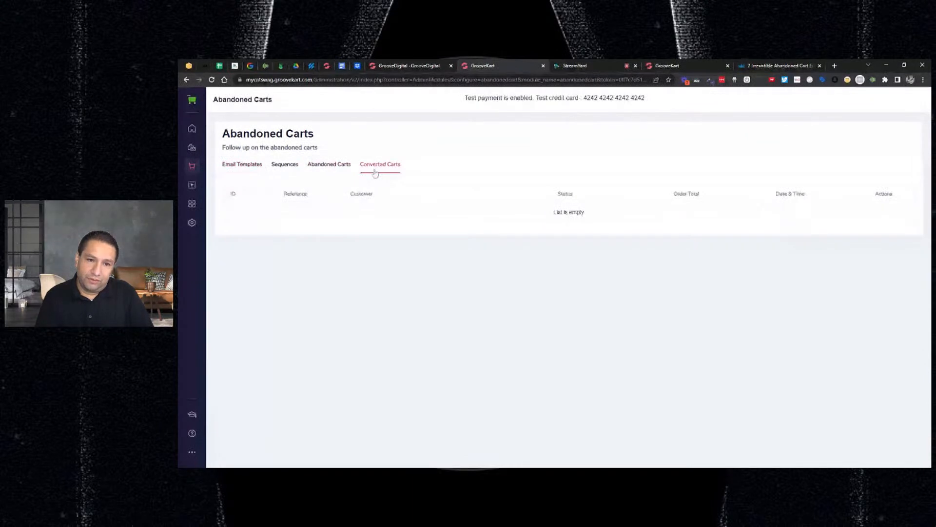
left_click(337, 172)
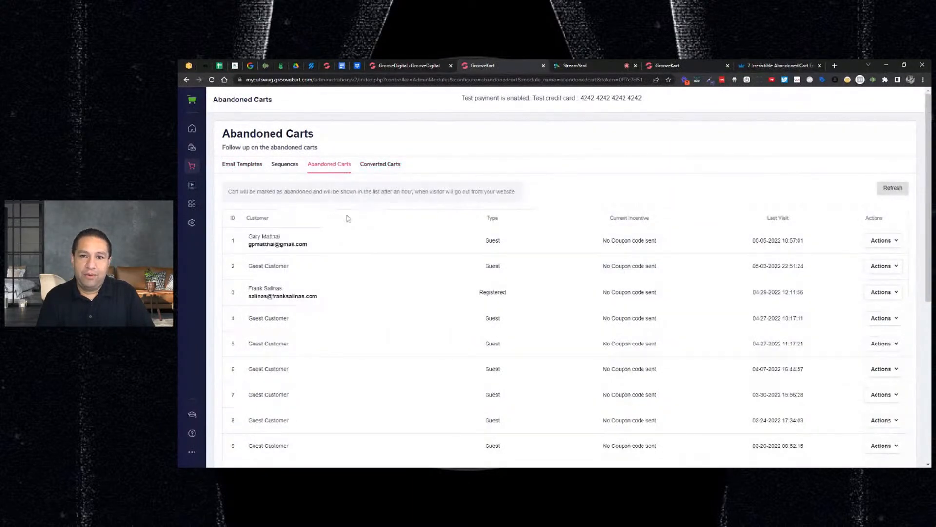
left_click(294, 165)
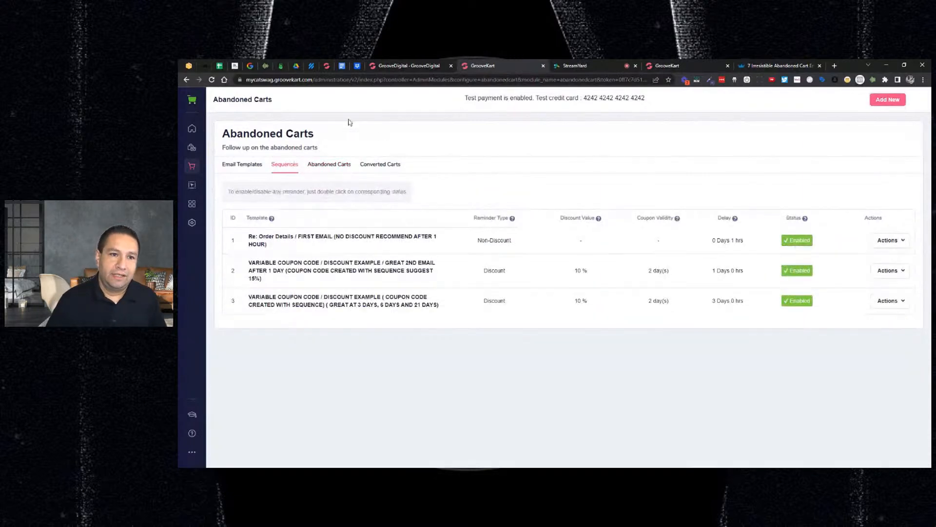
Go to the storefront at mycatswag.com and open the Shirts category under Apparel
left_click_drag(315, 80, 743, 98)
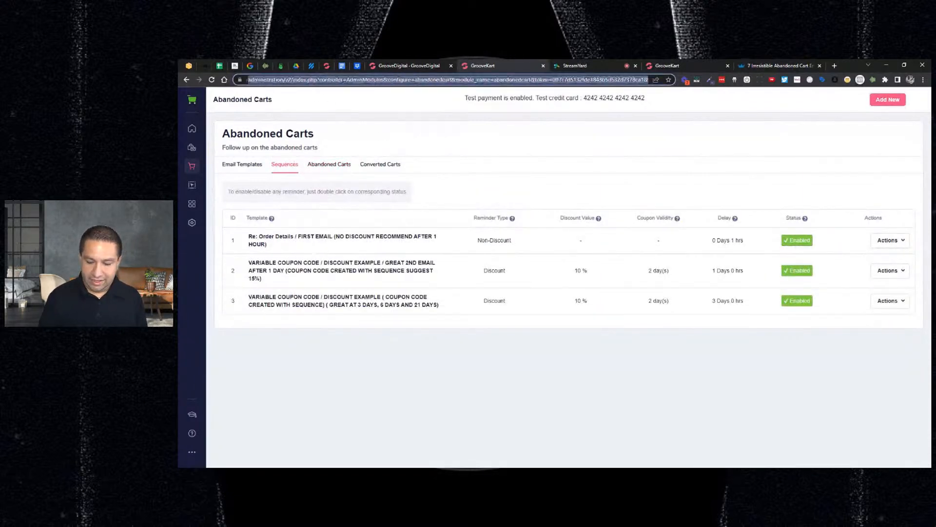
key("BackSpace")
key("Return")
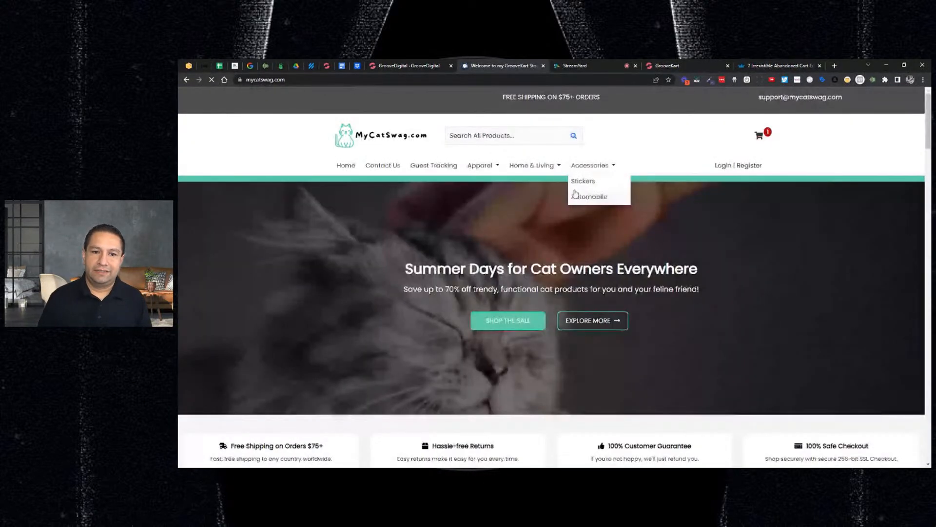
mouse_move(484, 166)
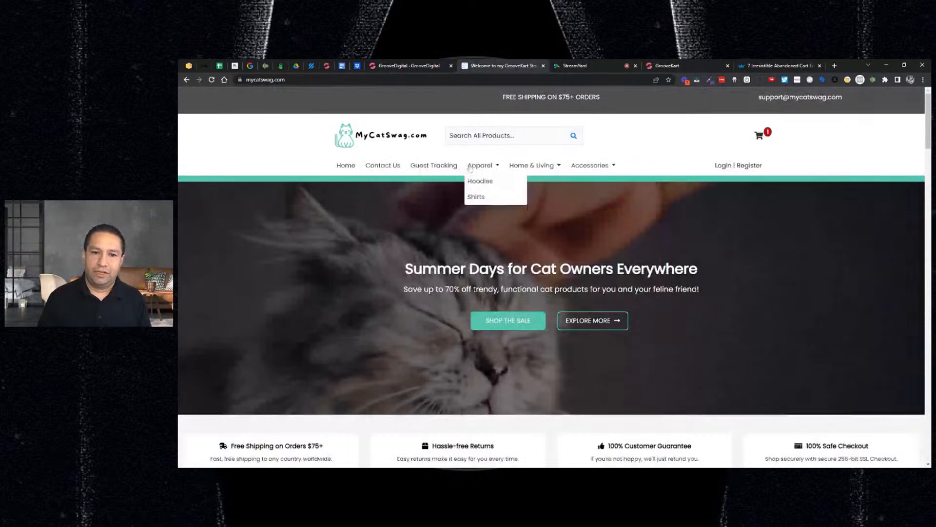
left_click(477, 198)
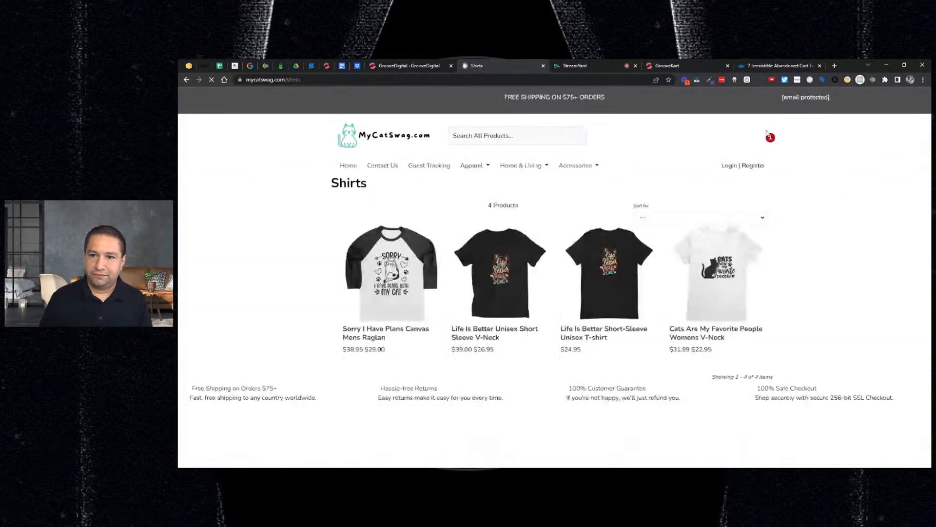
Check out the cart with the Life is better Hoodie up to payment, accepting the privacy policy and keeping Standard Shipping & Handling
left_click(768, 135)
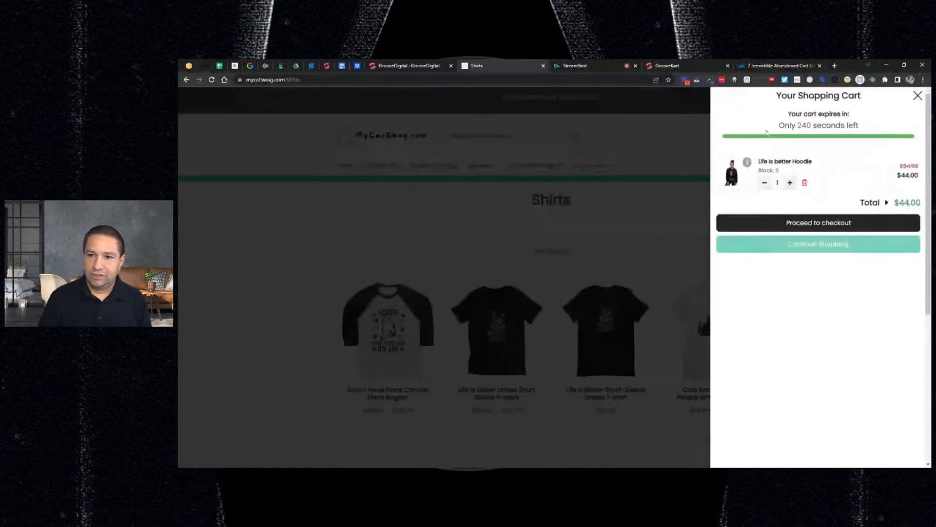
left_click(770, 226)
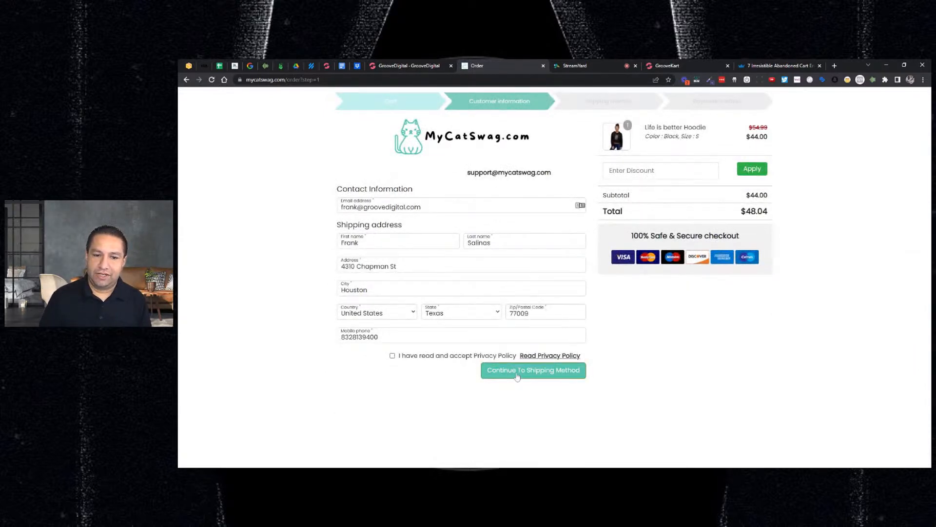
left_click(510, 375)
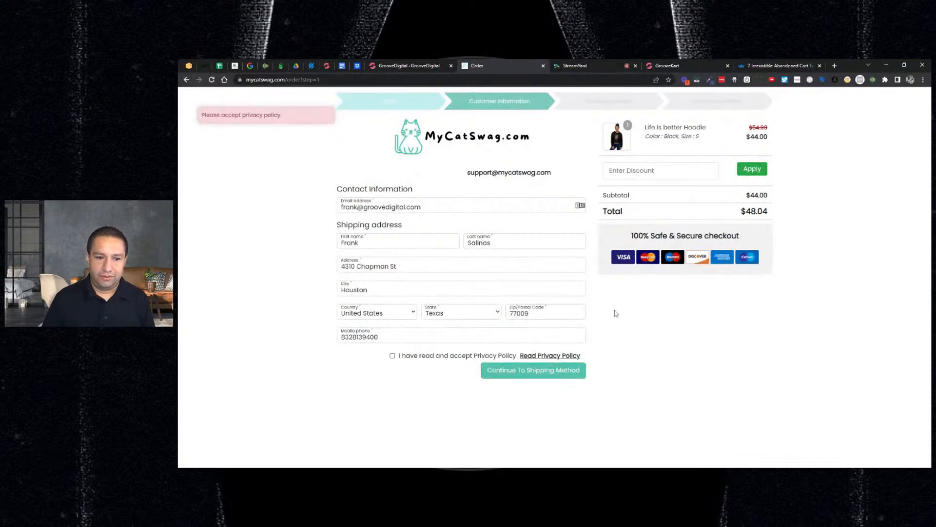
left_click(392, 356)
left_click(550, 373)
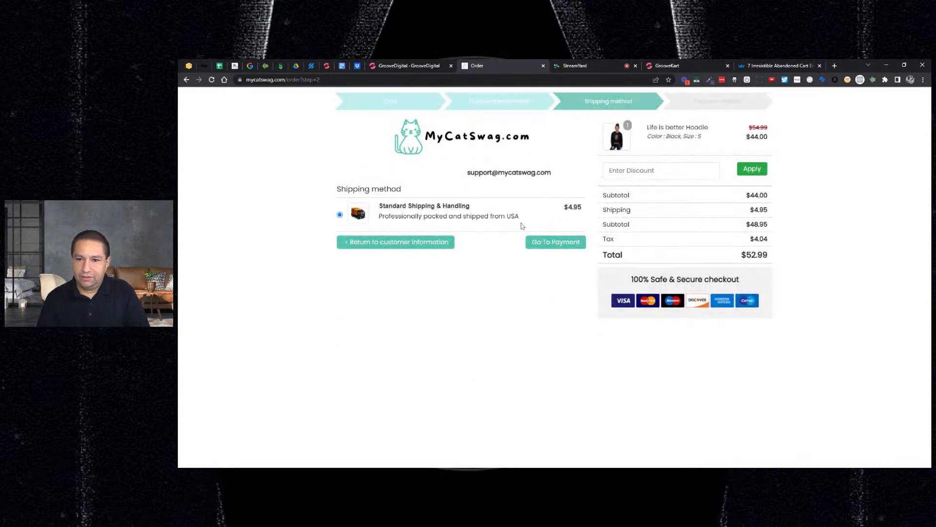
left_click(546, 240)
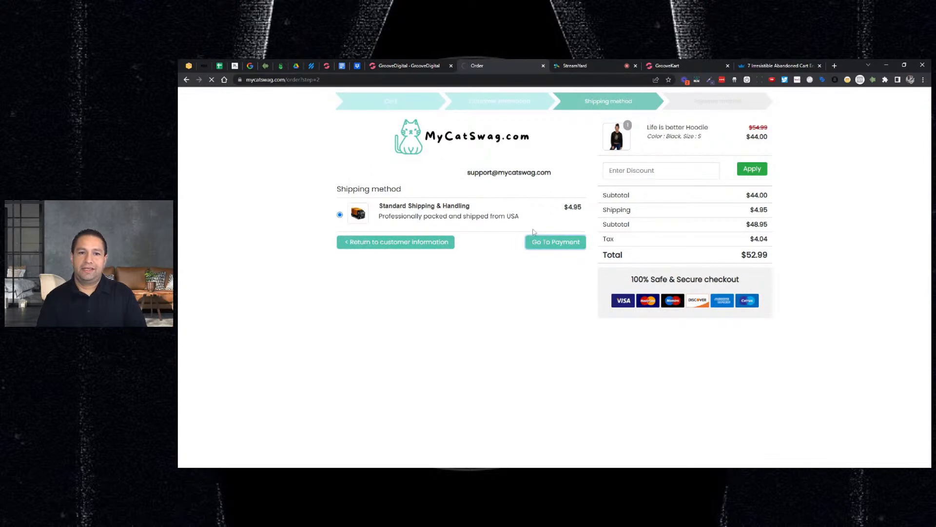